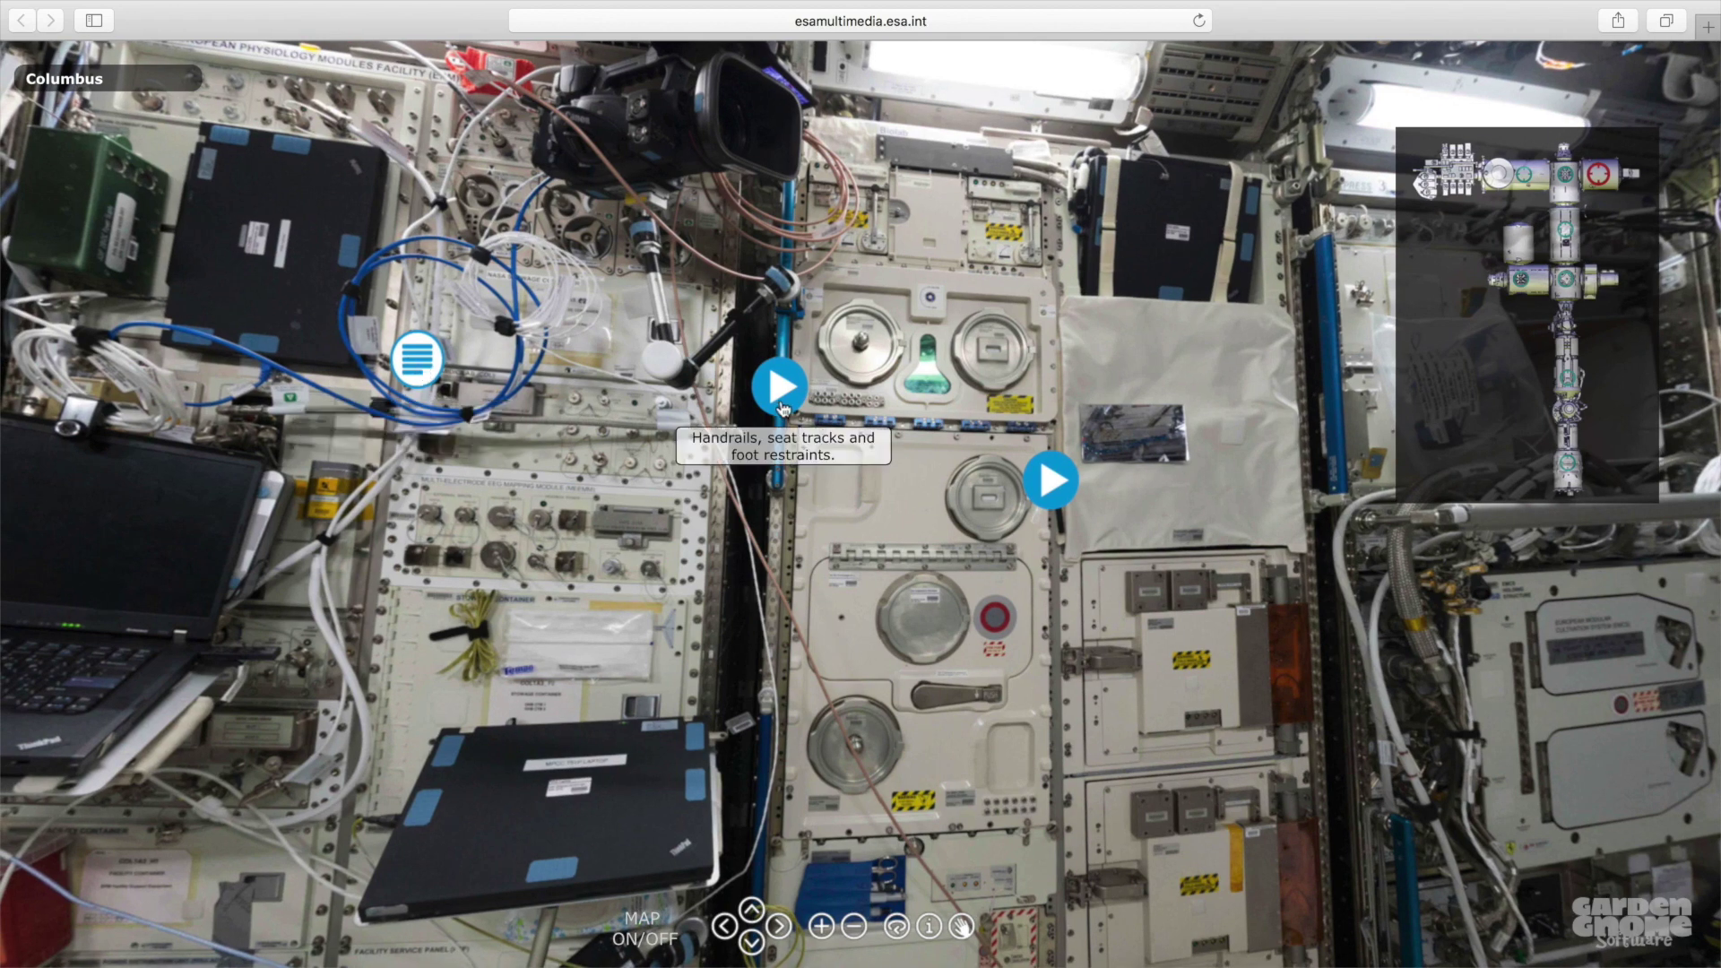
# Step: Open the handrails info video in the ESA Columbus tour, then jump to the Tallinn Film Studio panorama
pyautogui.click(780, 387)
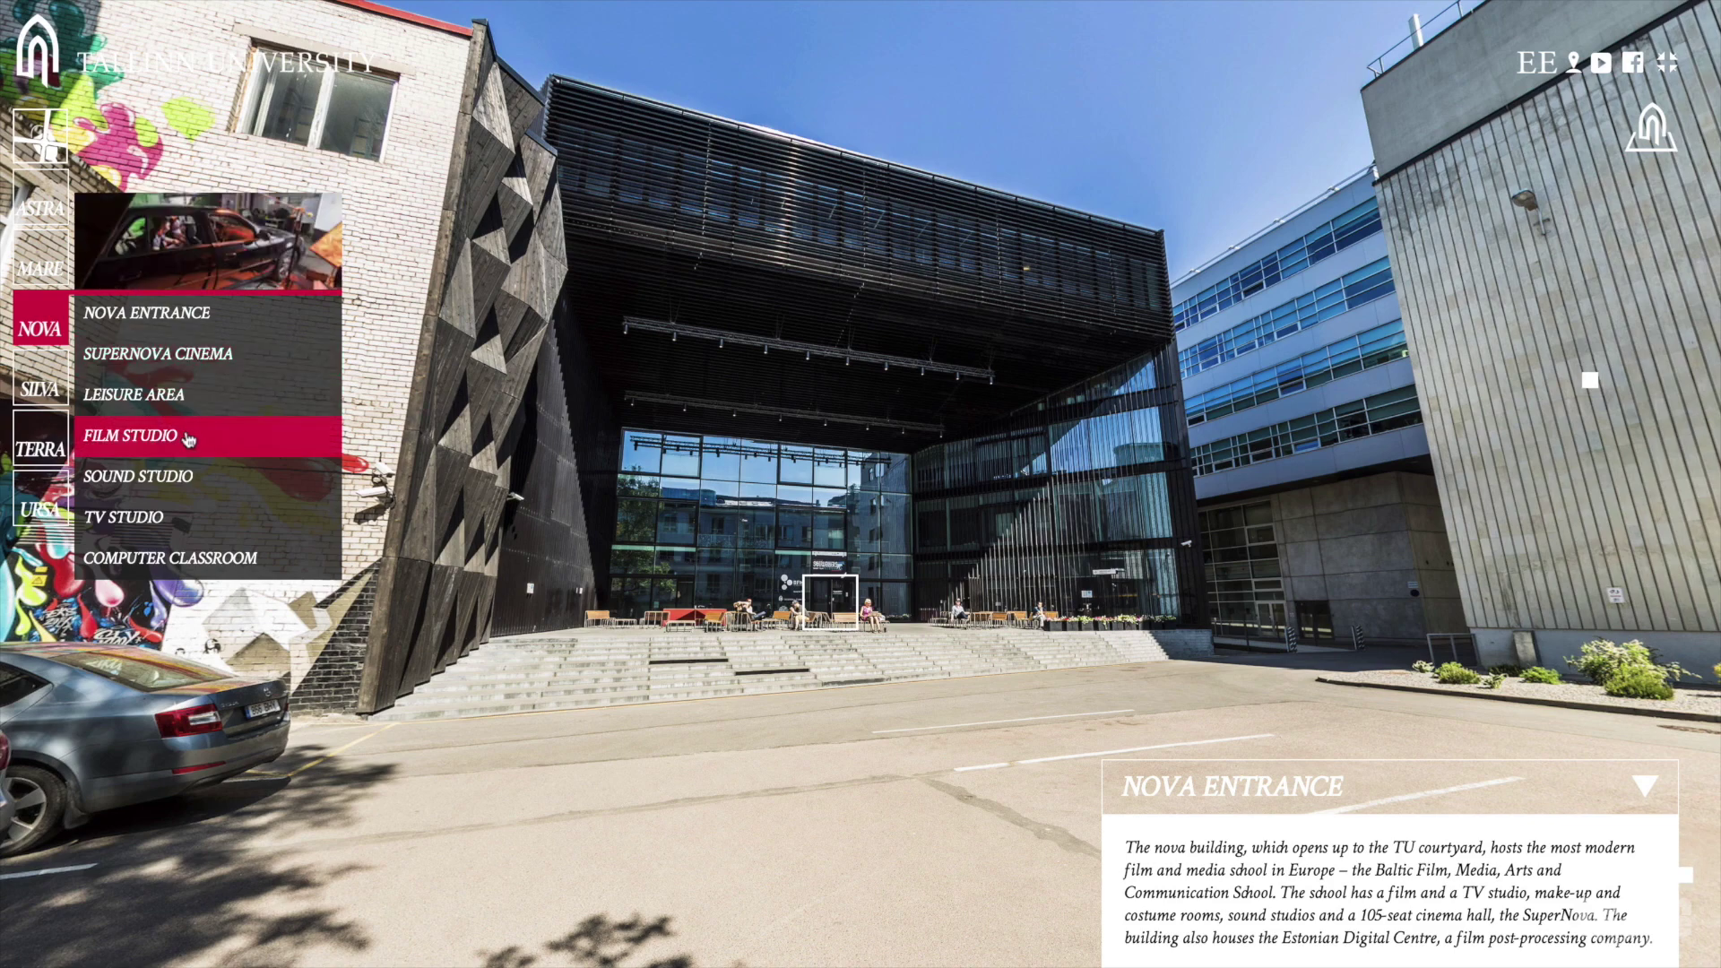
pyautogui.click(189, 438)
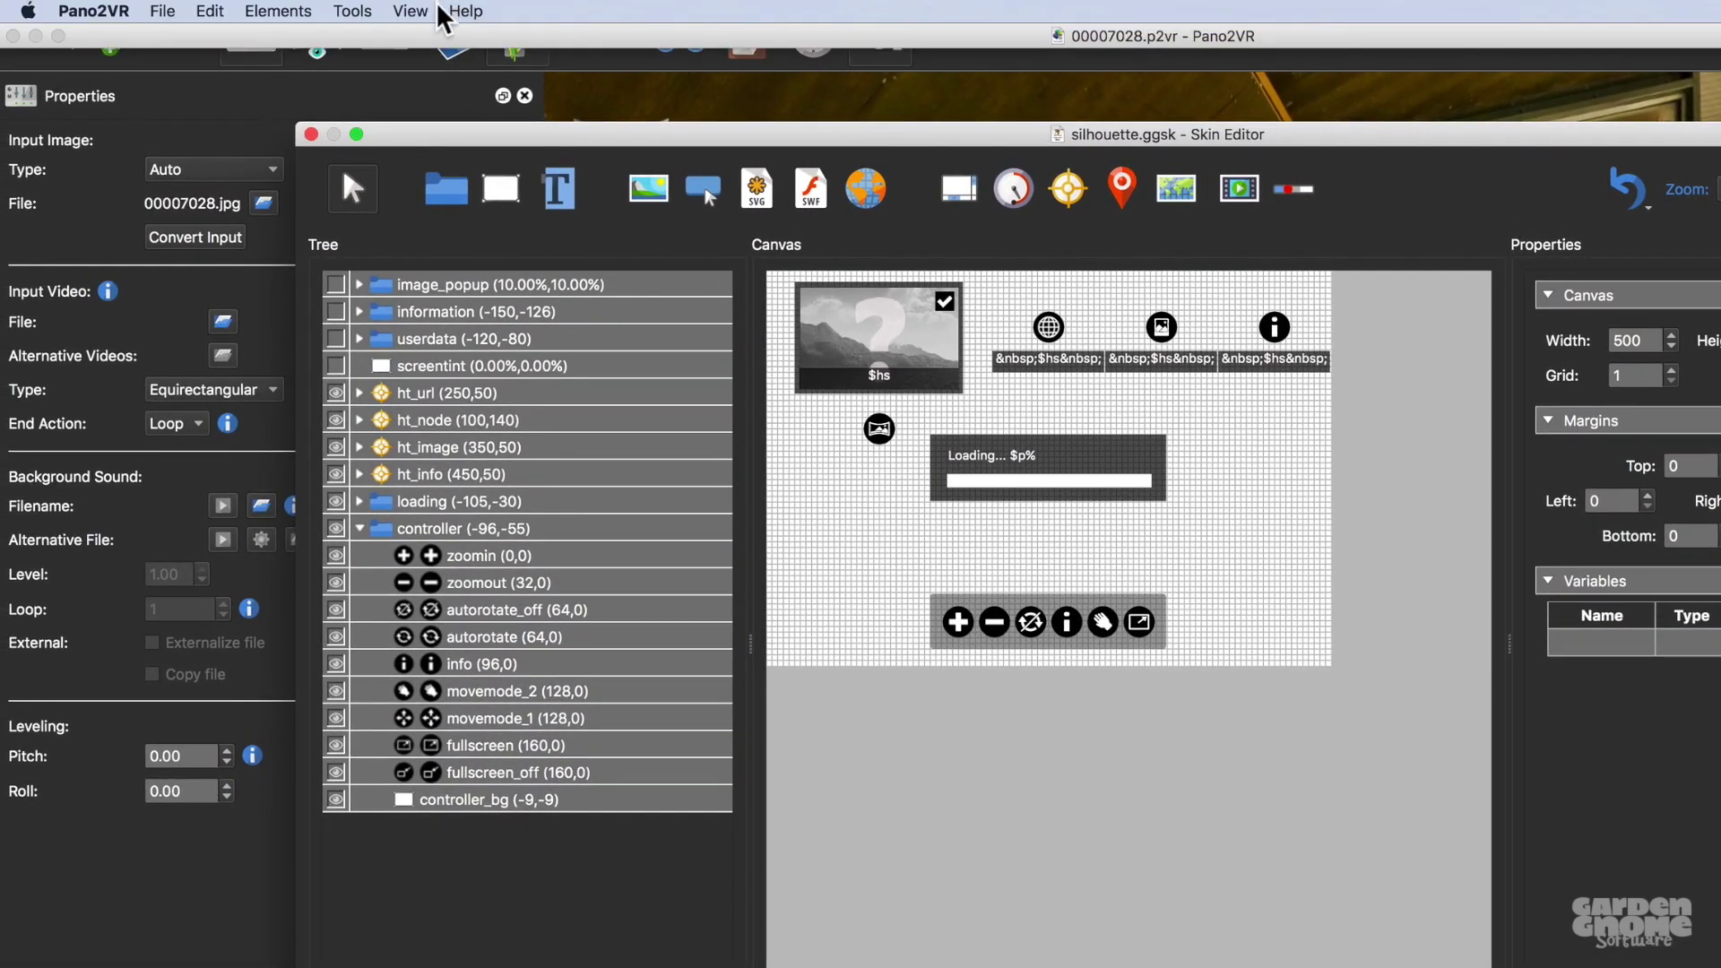
# Step: Review the Skin Editor's View and Edit menu options
pyautogui.click(410, 11)
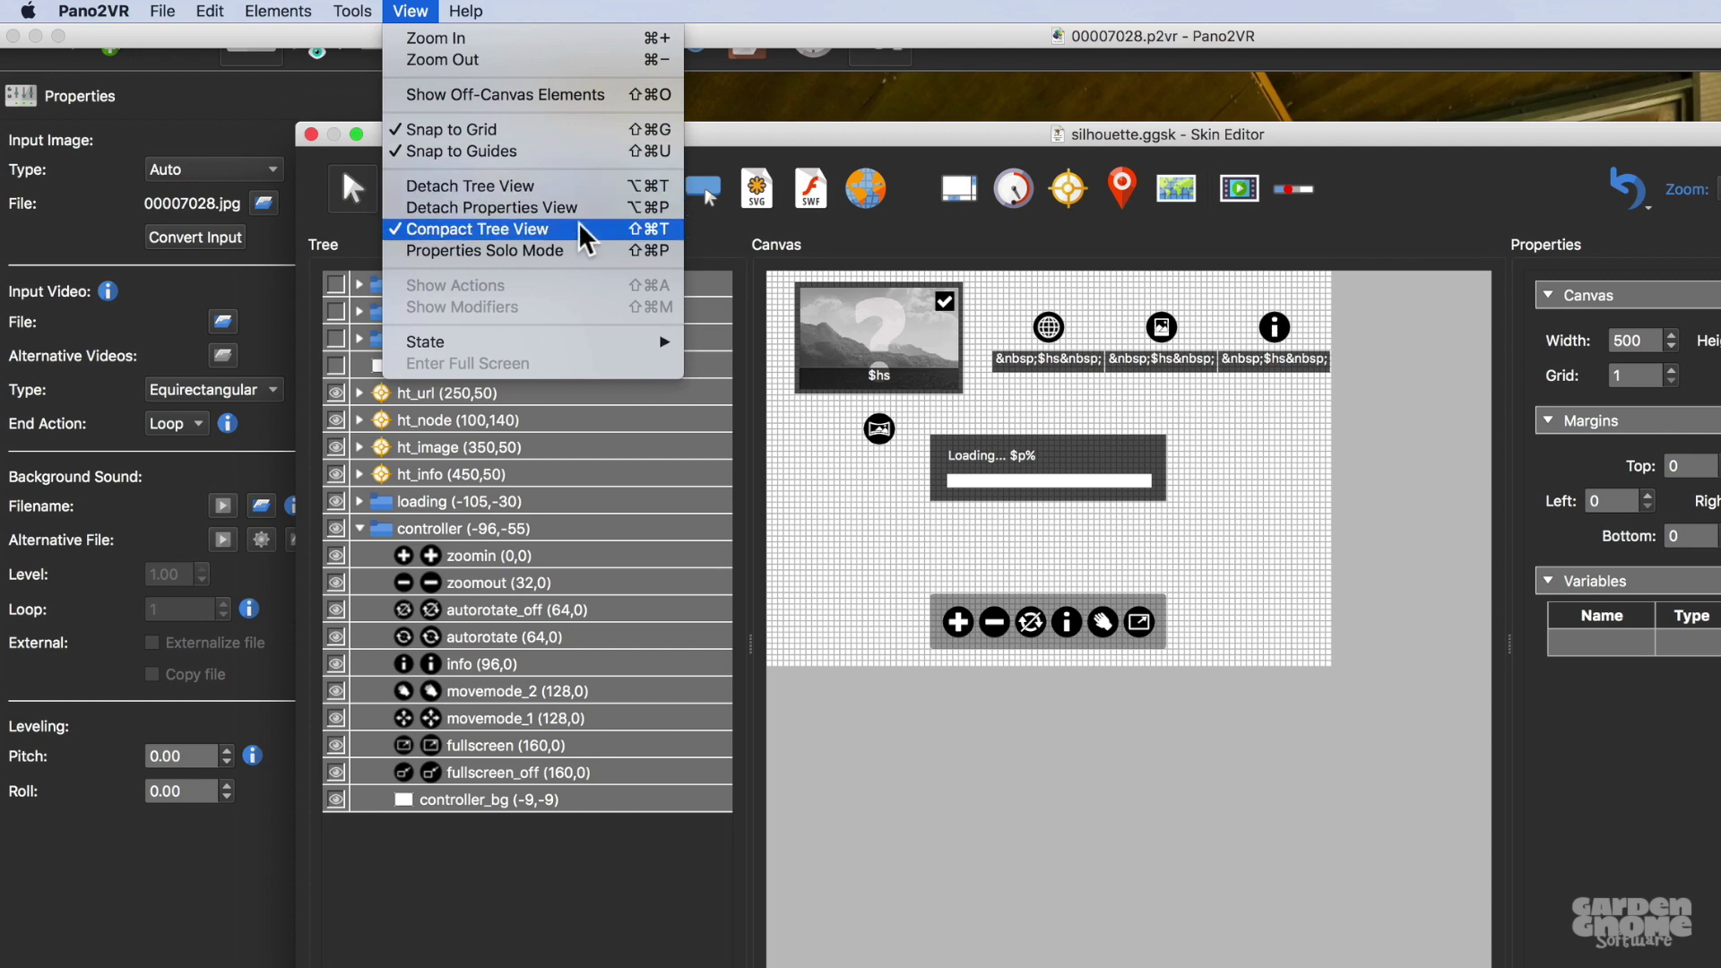
pyautogui.moveTo(254, 14)
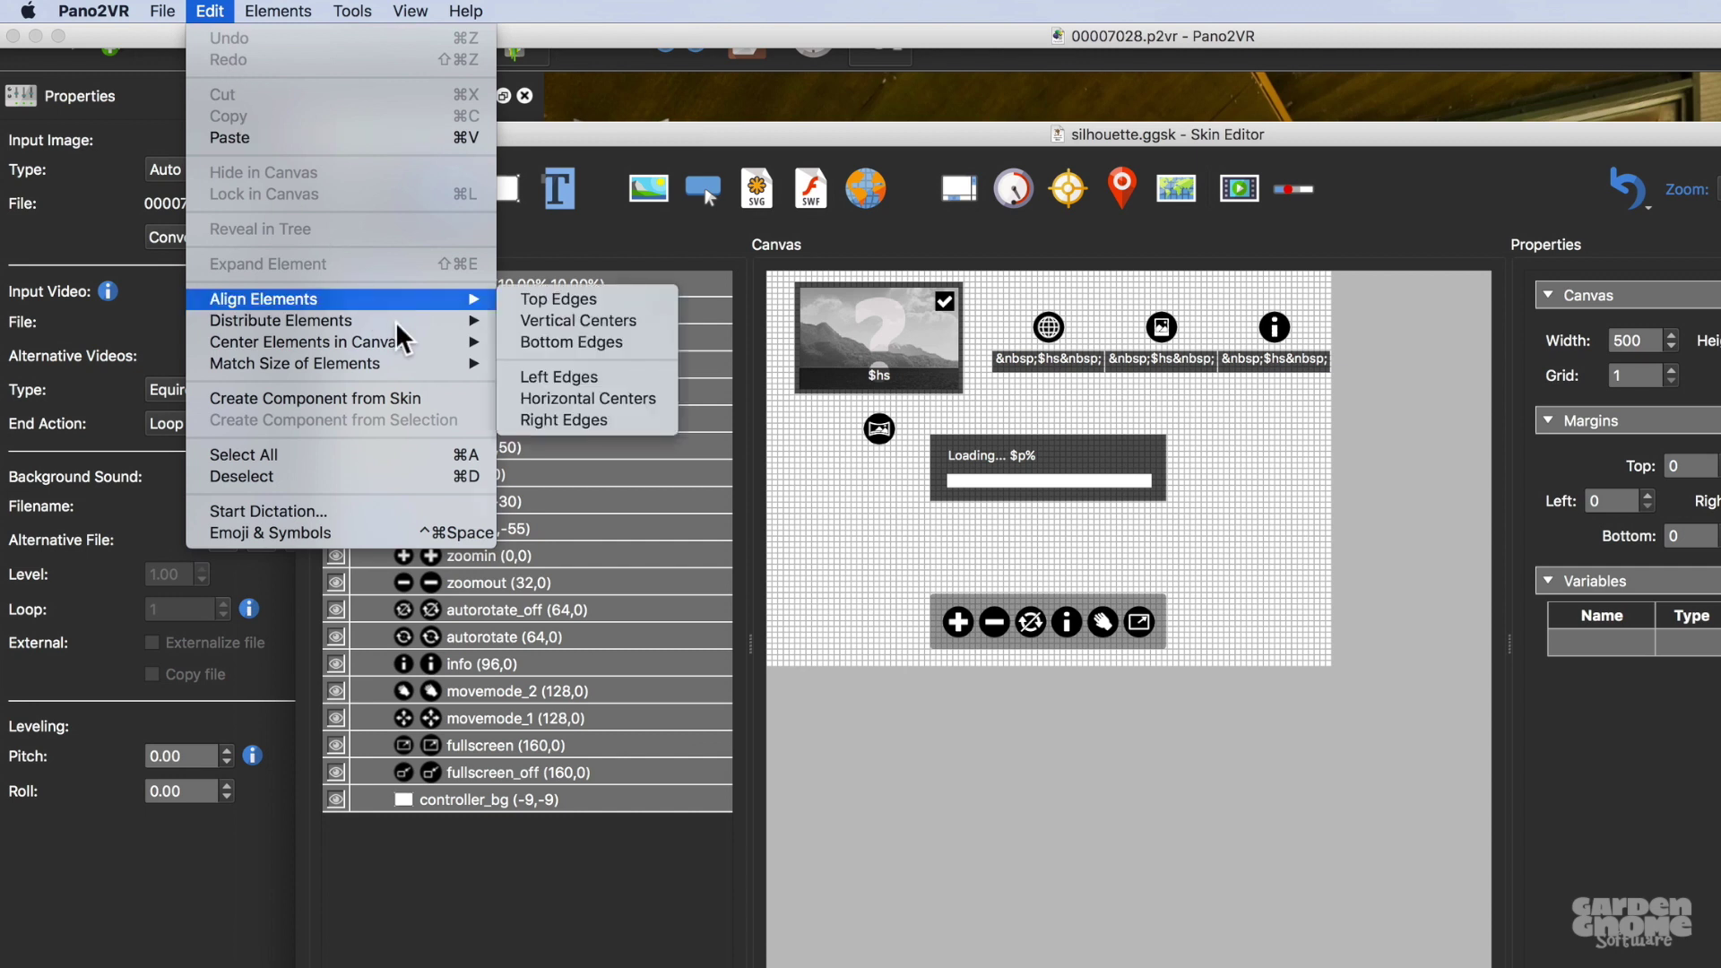
pyautogui.moveTo(416, 371)
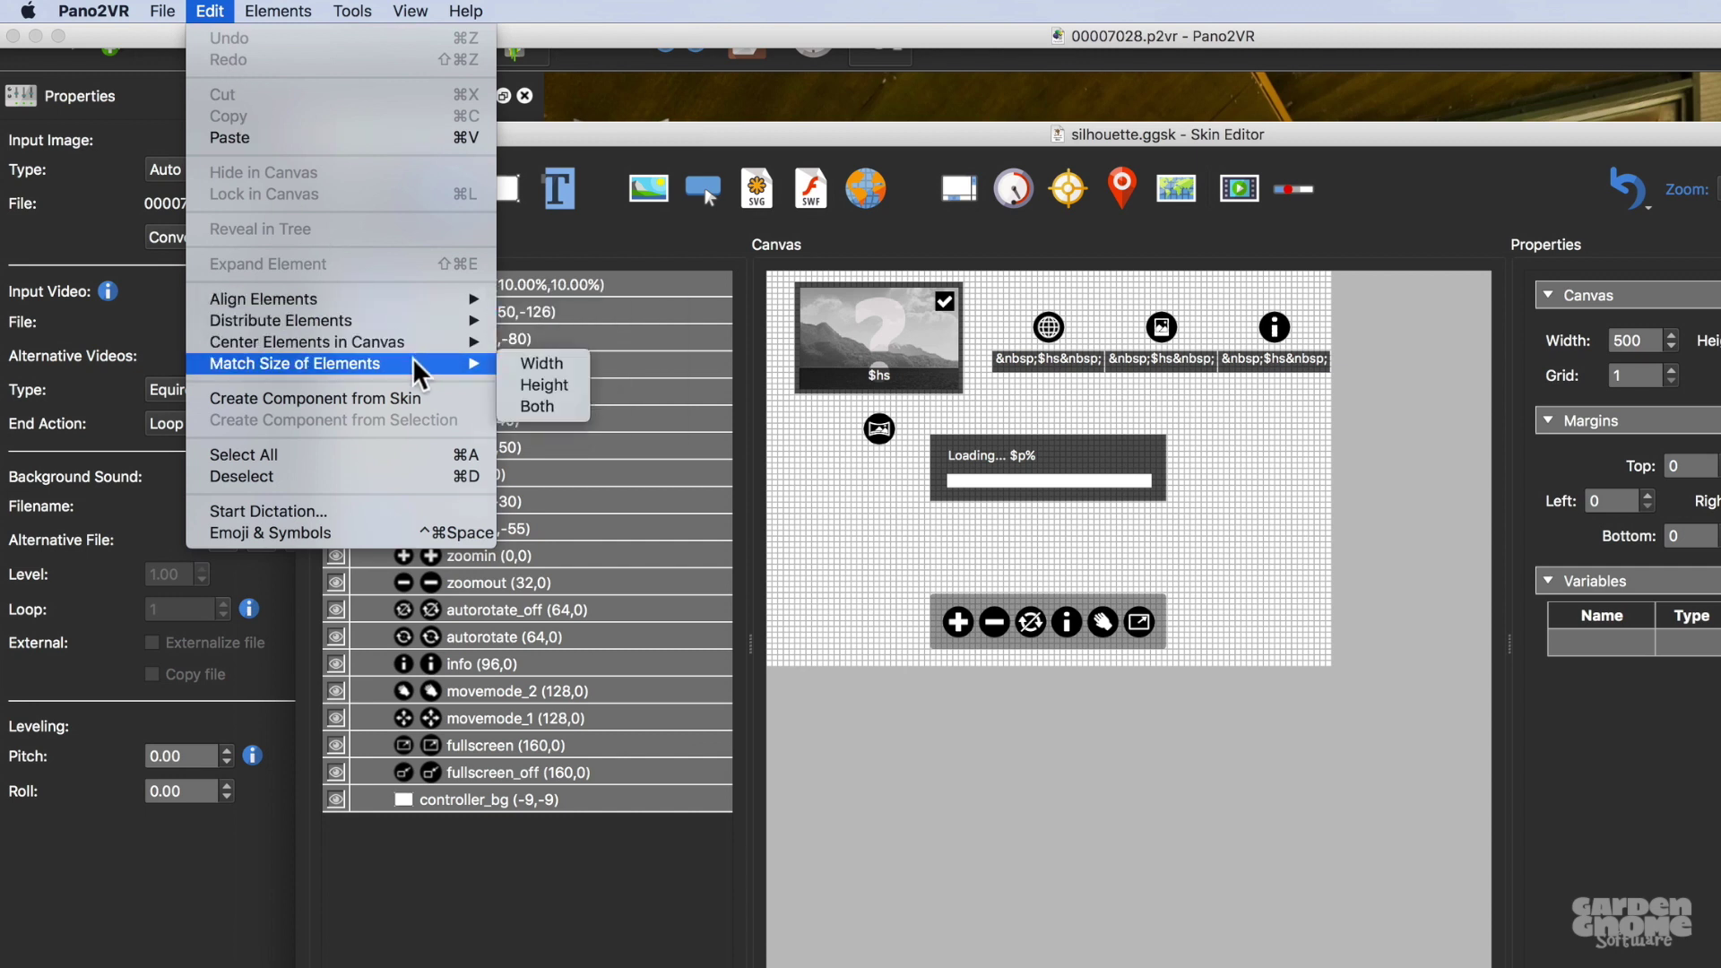
pyautogui.click(825, 533)
# Step: Inspect the context menus of the ht_url and loading elements in the Tree
pyautogui.click(519, 395)
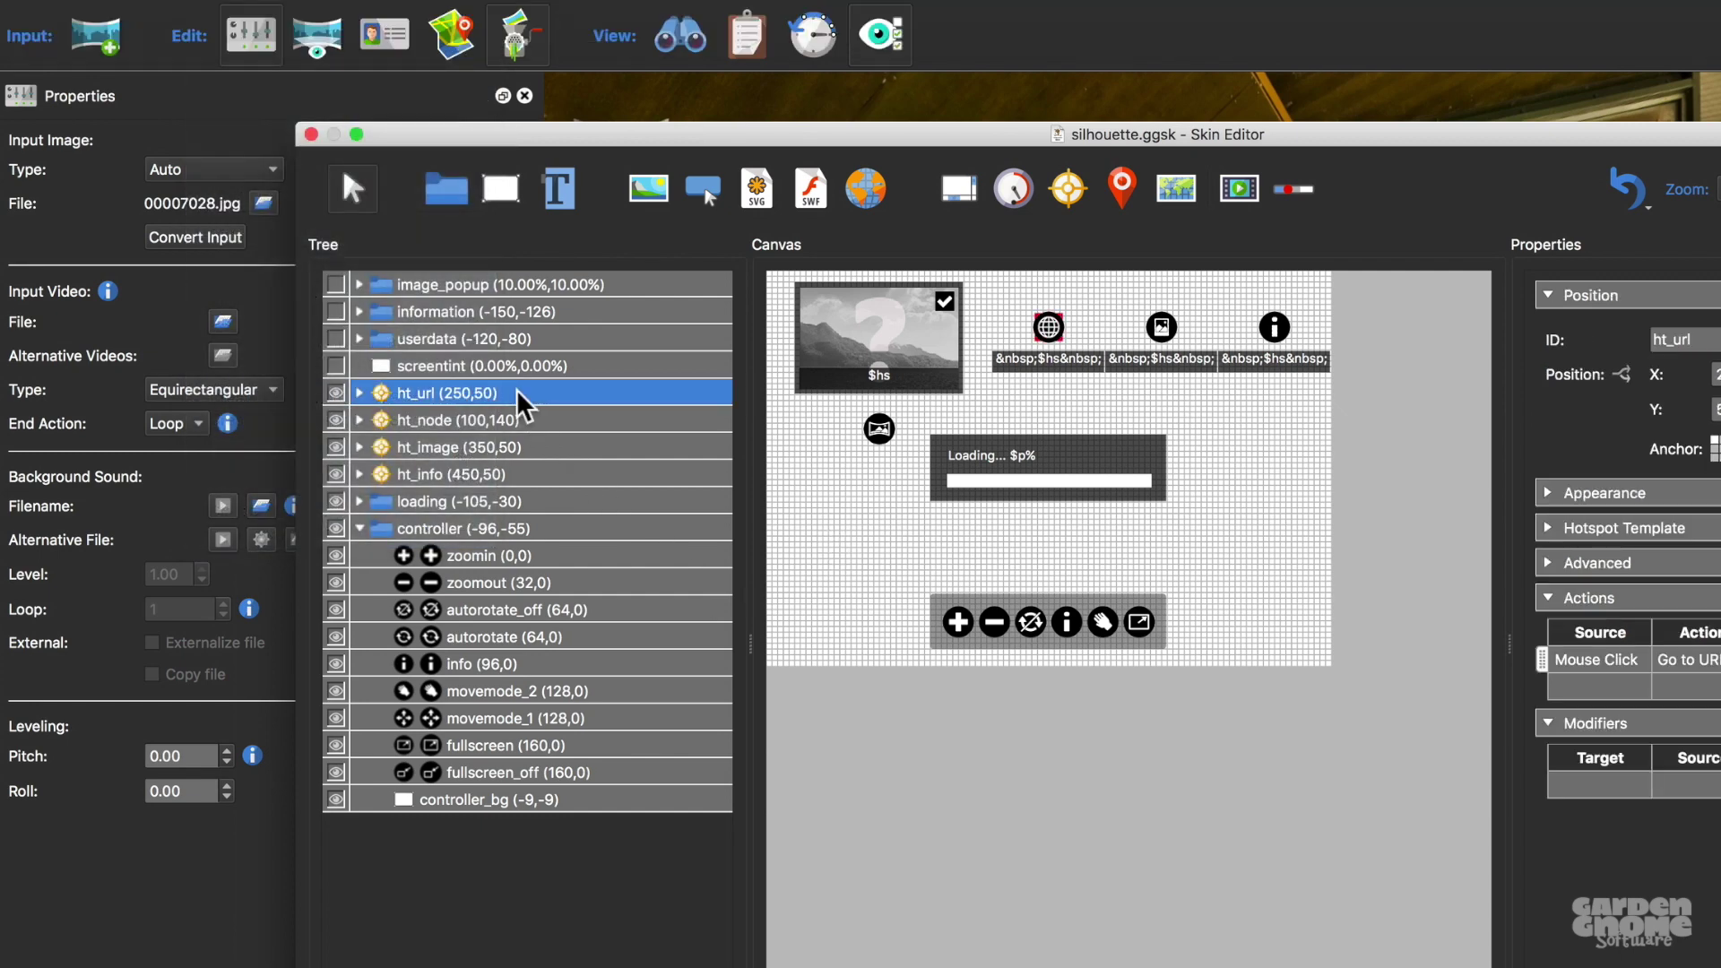
pyautogui.rightClick(519, 394)
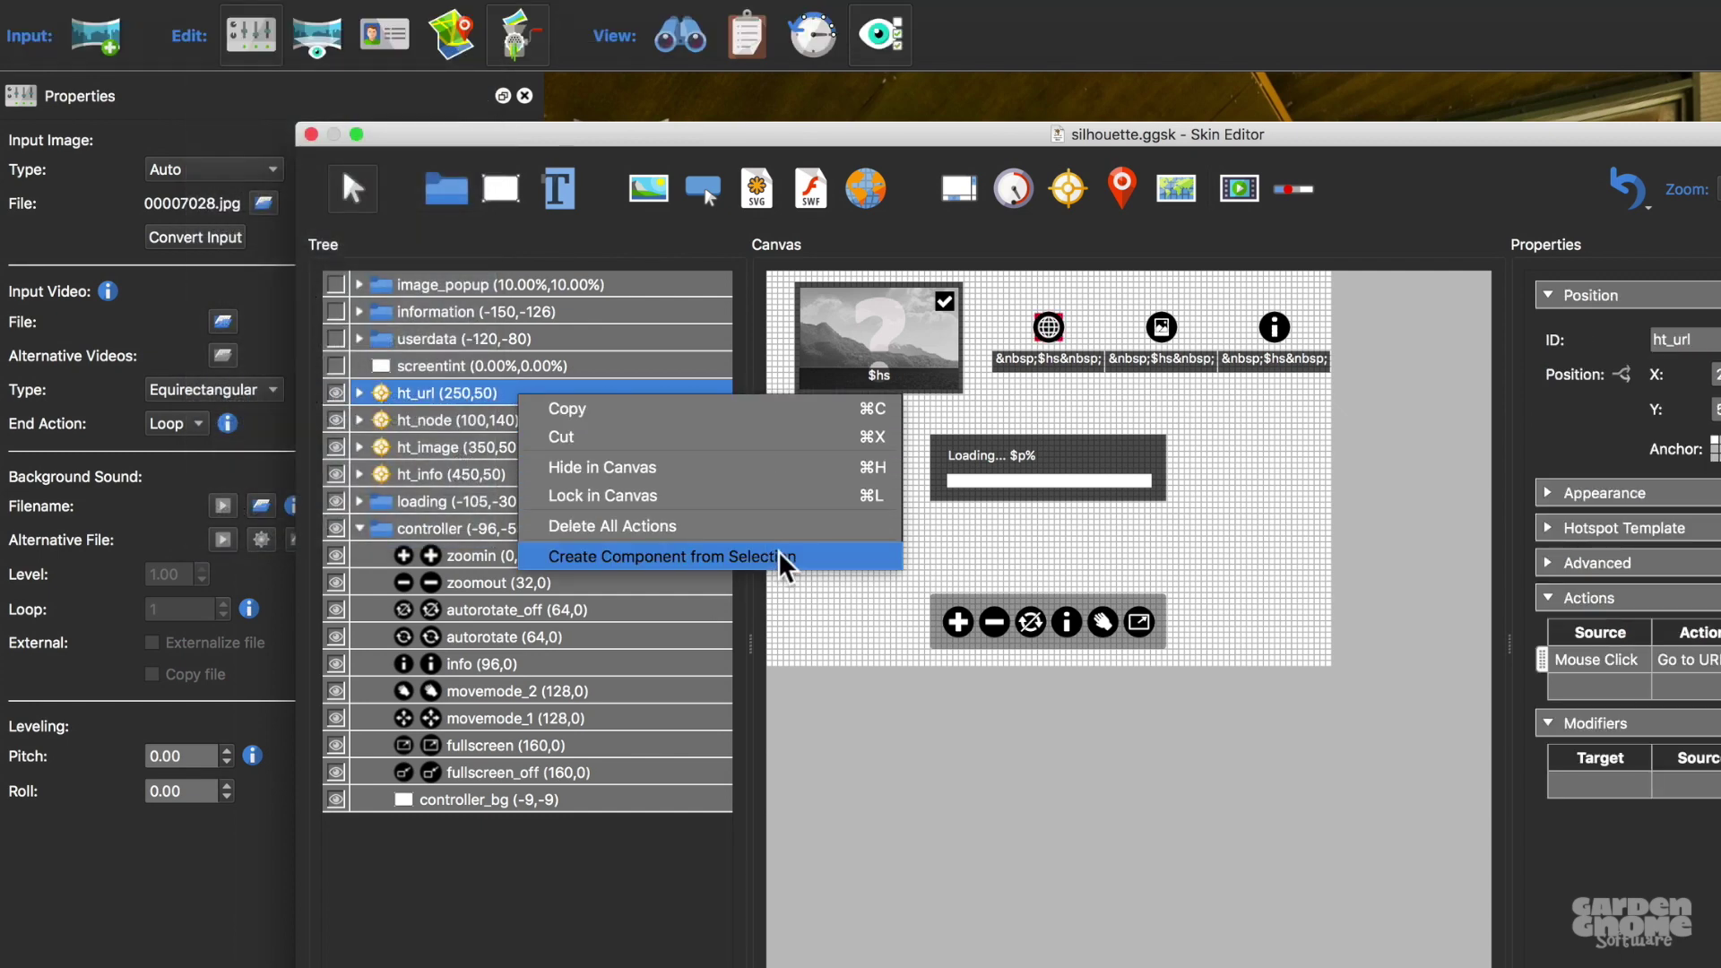
pyautogui.click(1098, 457)
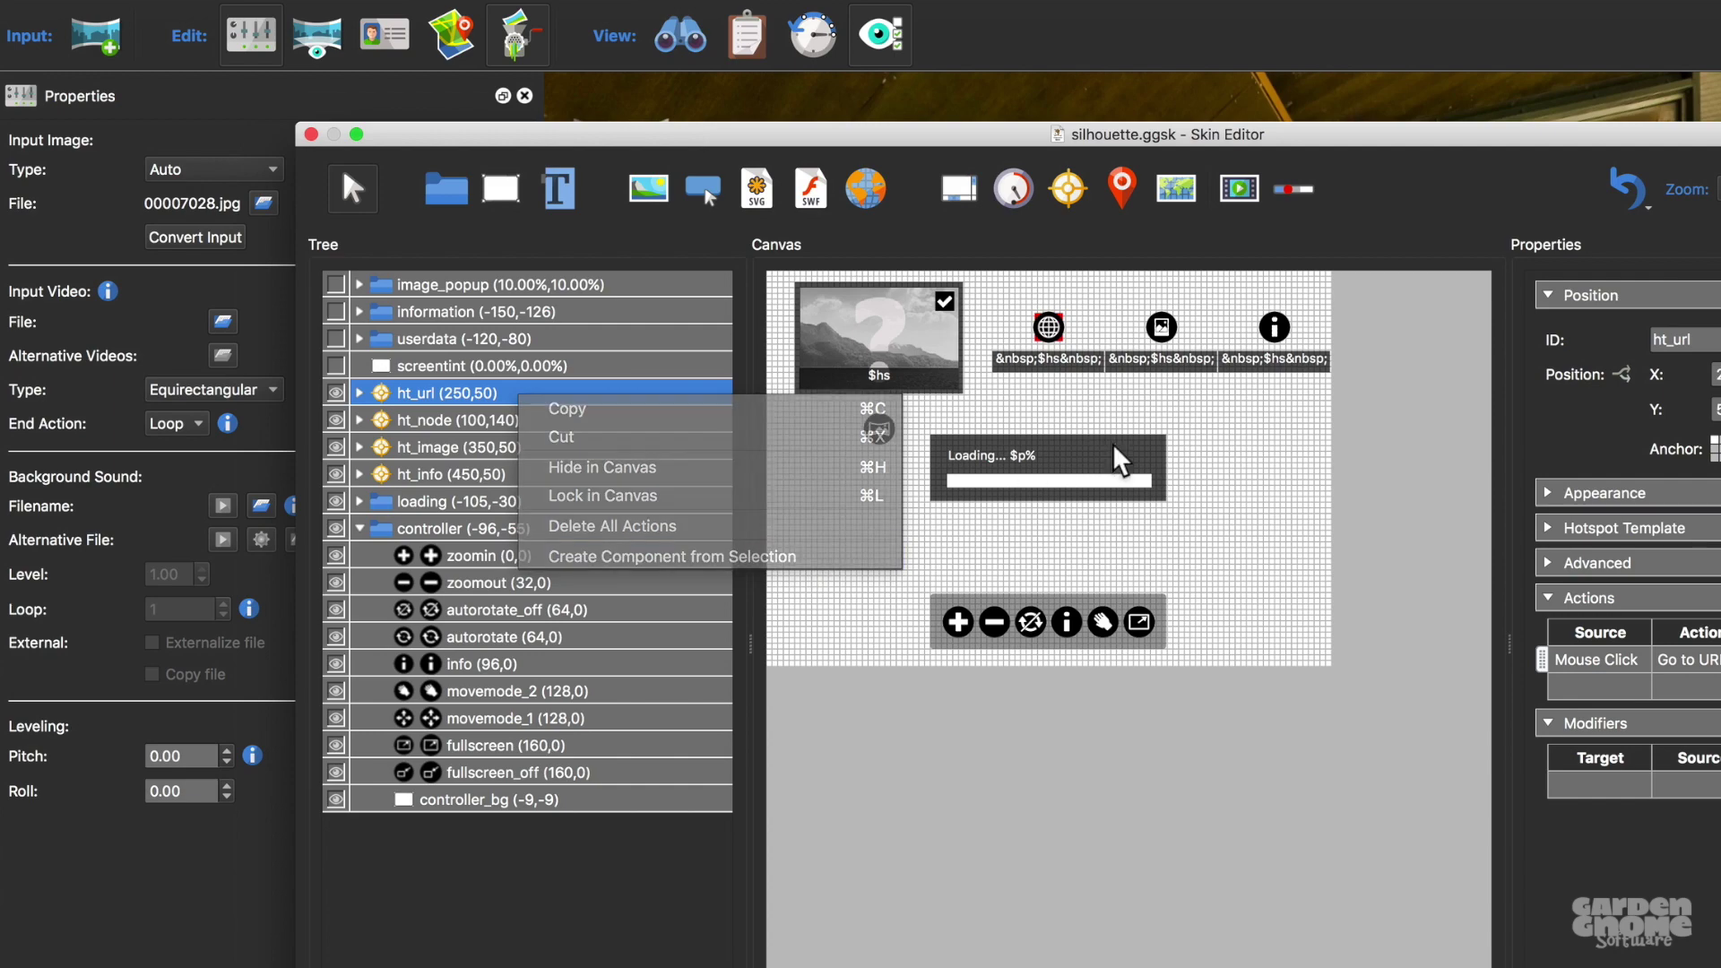
pyautogui.click(1073, 456)
pyautogui.rightClick(1073, 456)
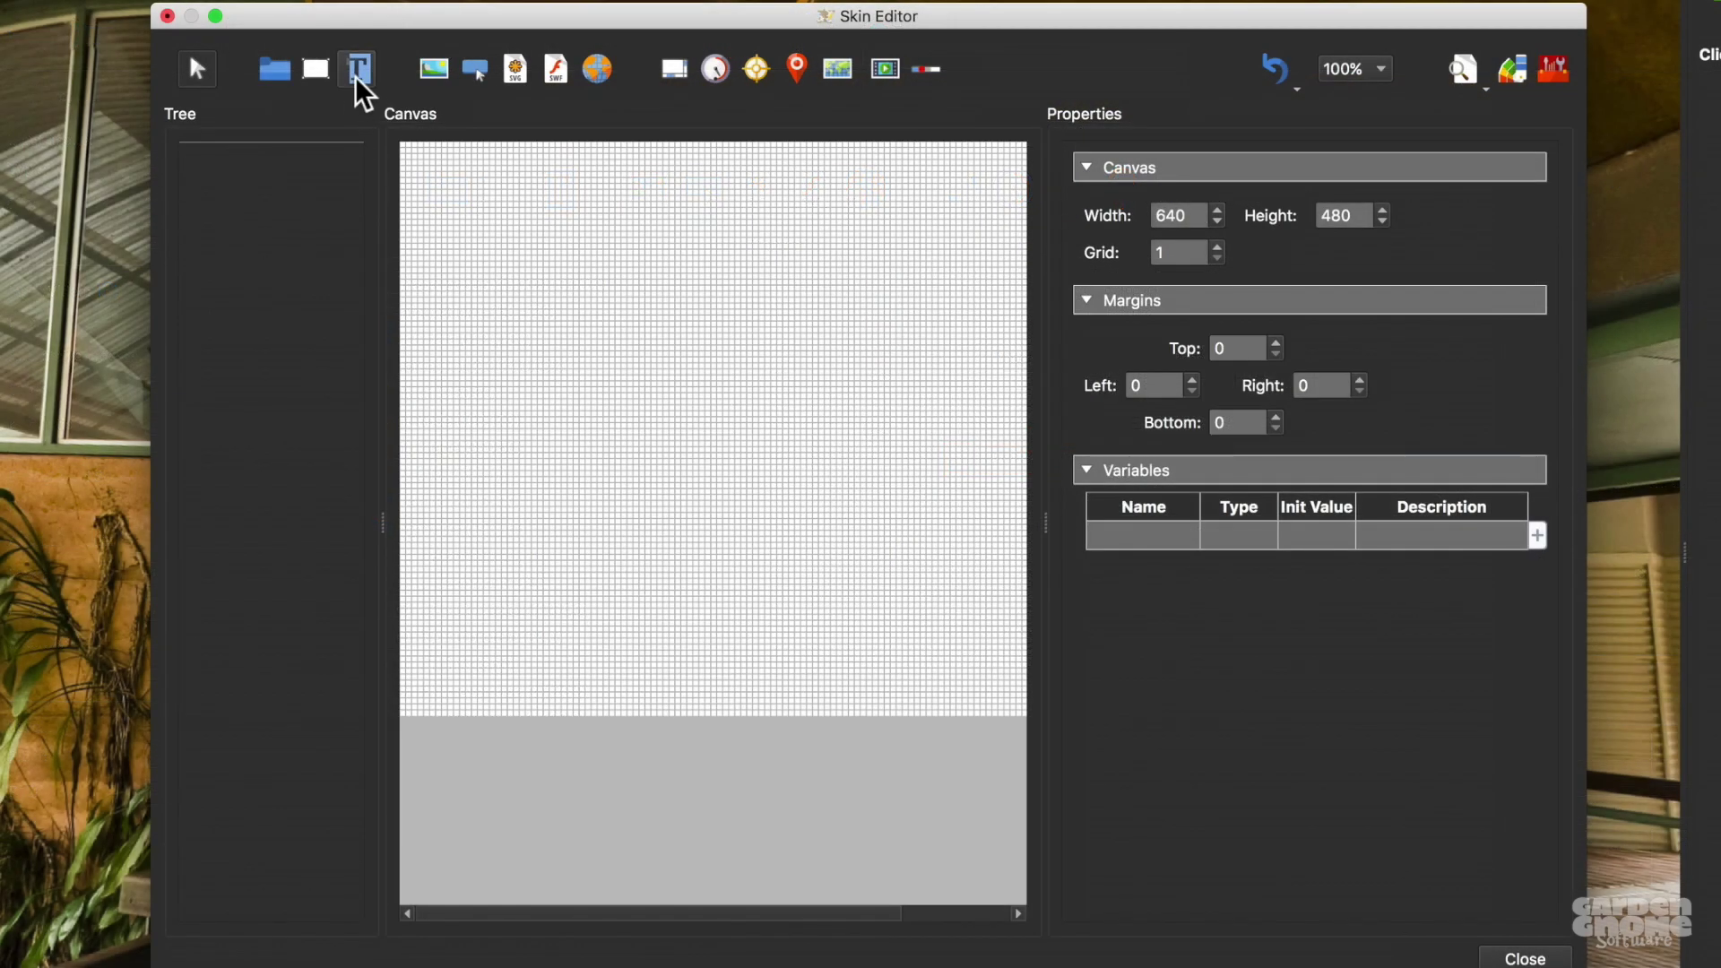
# Step: Place a text element on the canvas with the Text tool
pyautogui.click(355, 77)
pyautogui.click(500, 235)
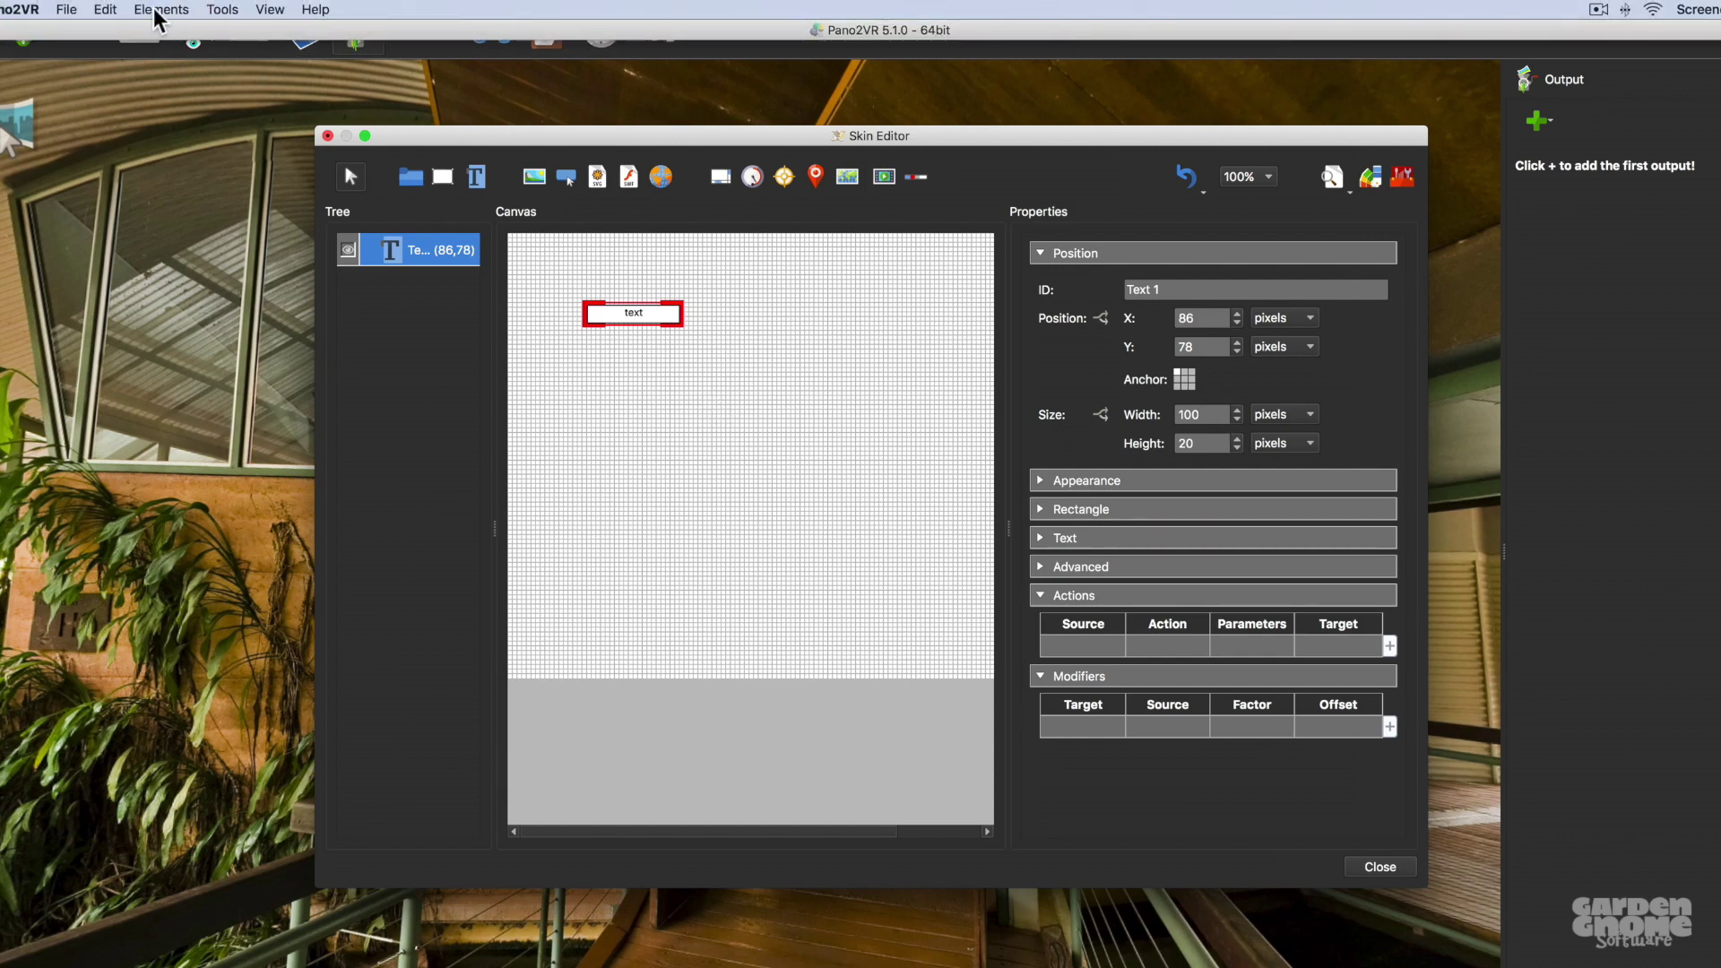
pyautogui.click(159, 9)
pyautogui.click(549, 338)
# Step: Draw a 330×200 rectangle below the text and drop the gnome image onto it
pyautogui.click(605, 351)
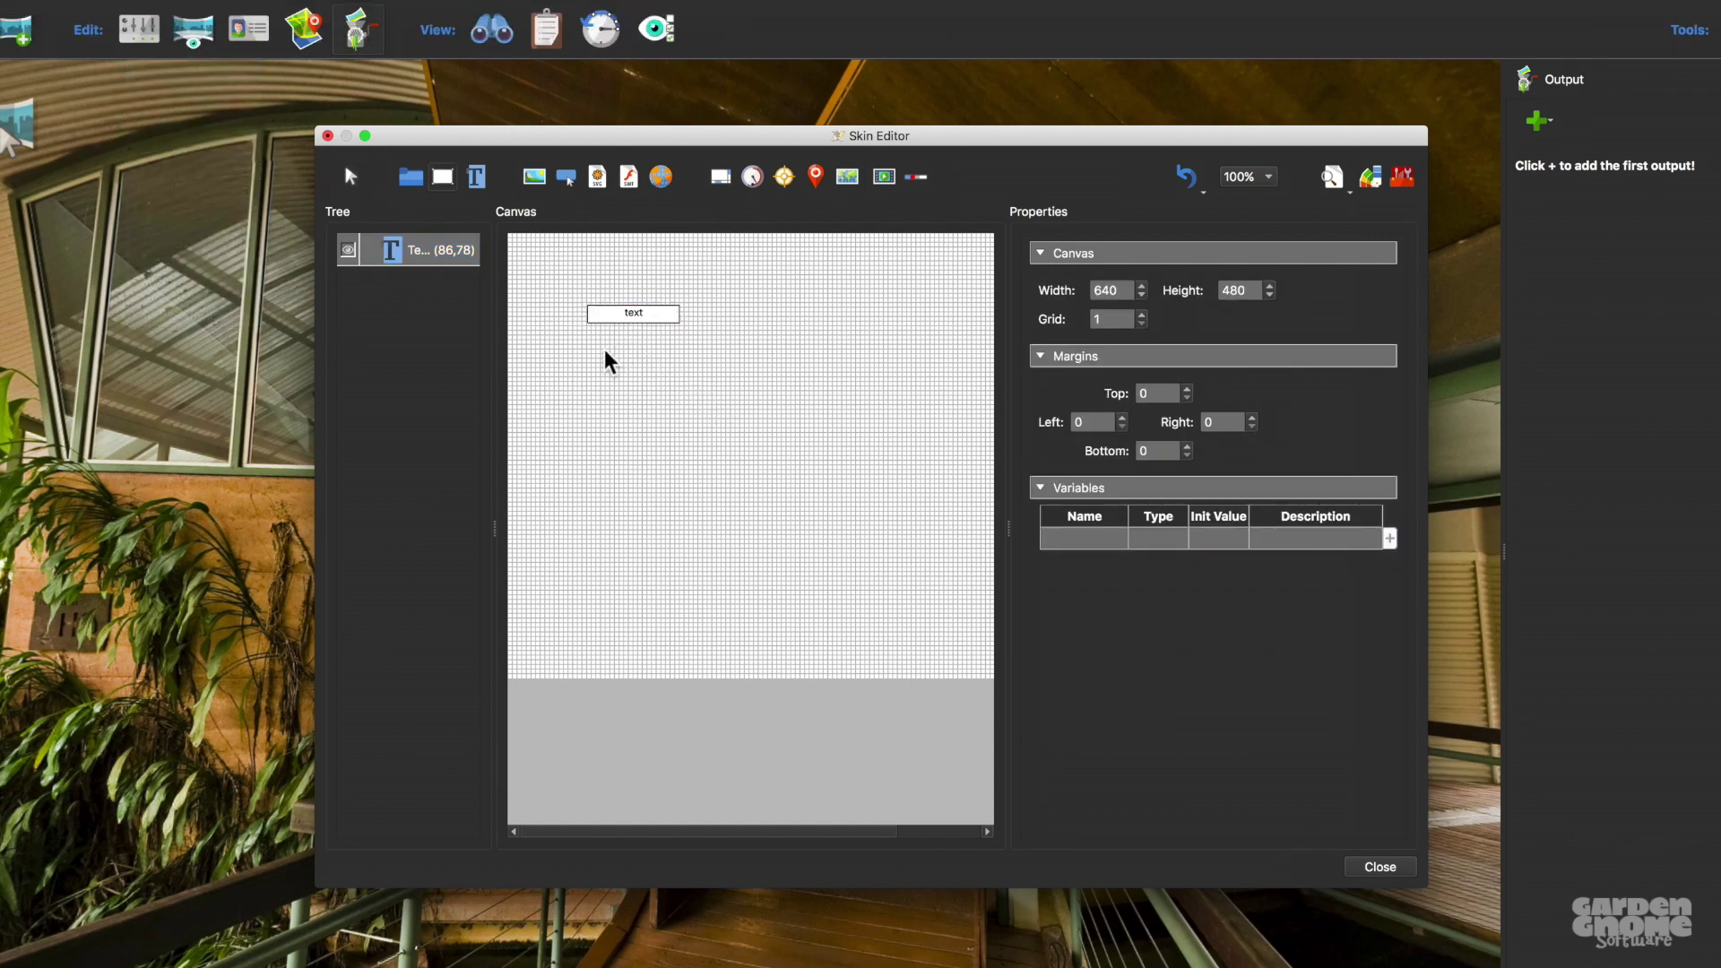
pyautogui.moveTo(678, 359); pyautogui.dragTo(898, 535)
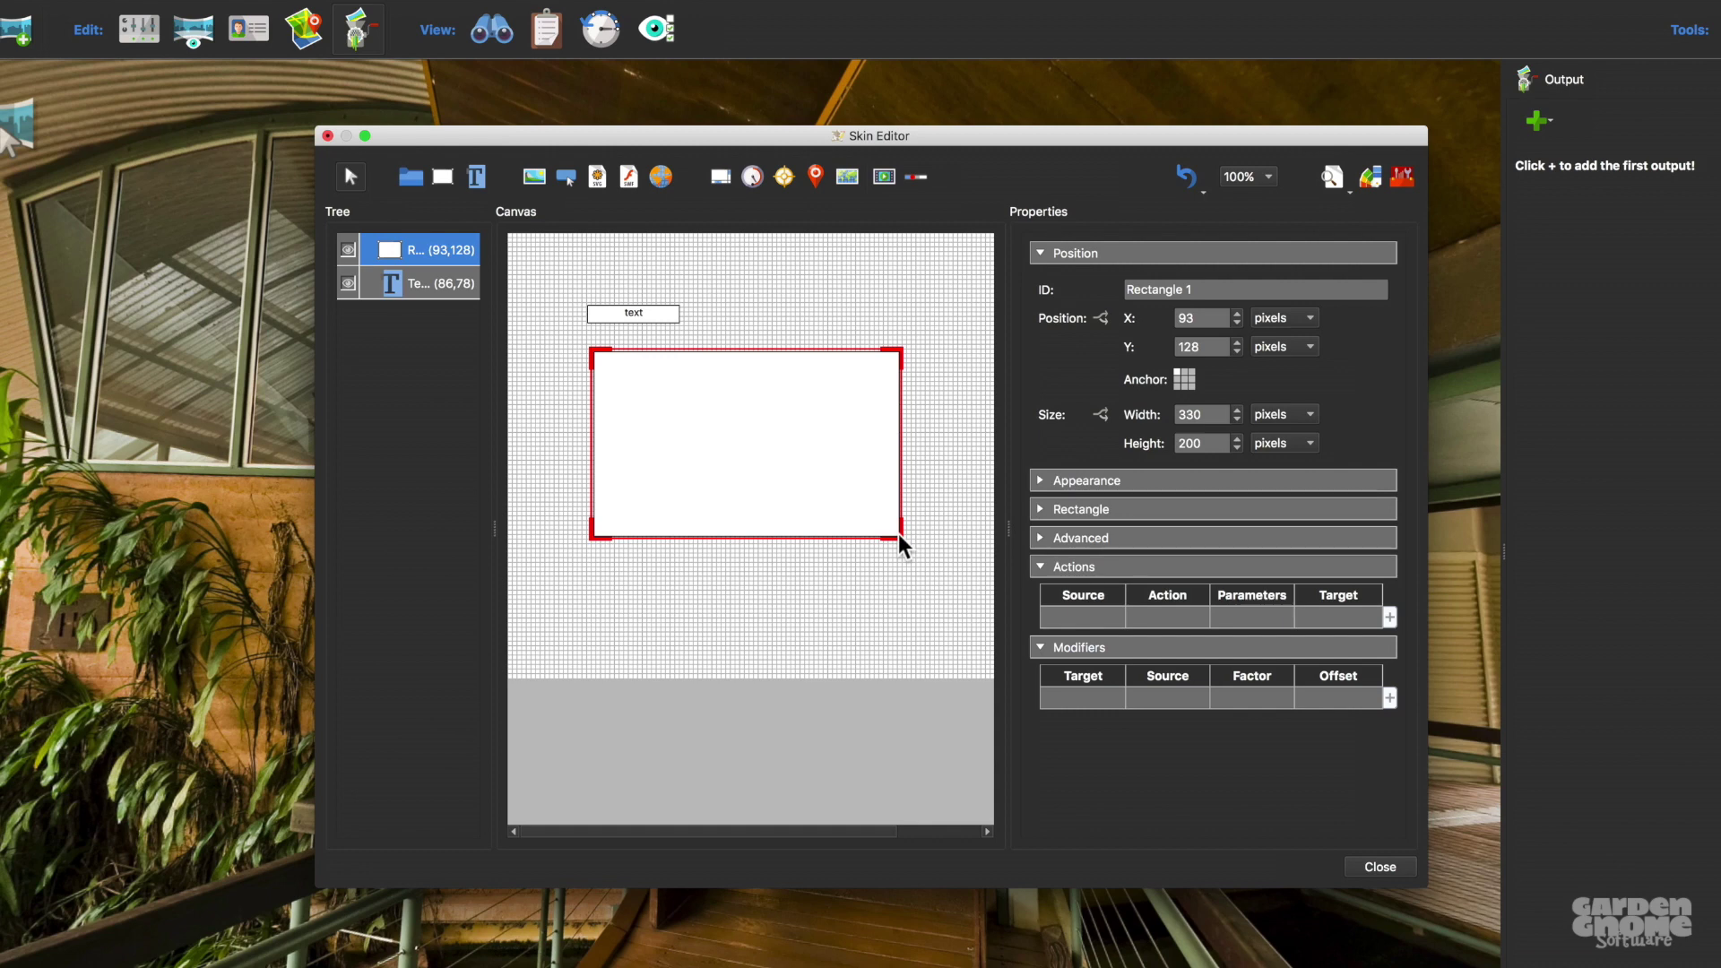
pyautogui.moveTo(1659, 554); pyautogui.dragTo(767, 558)
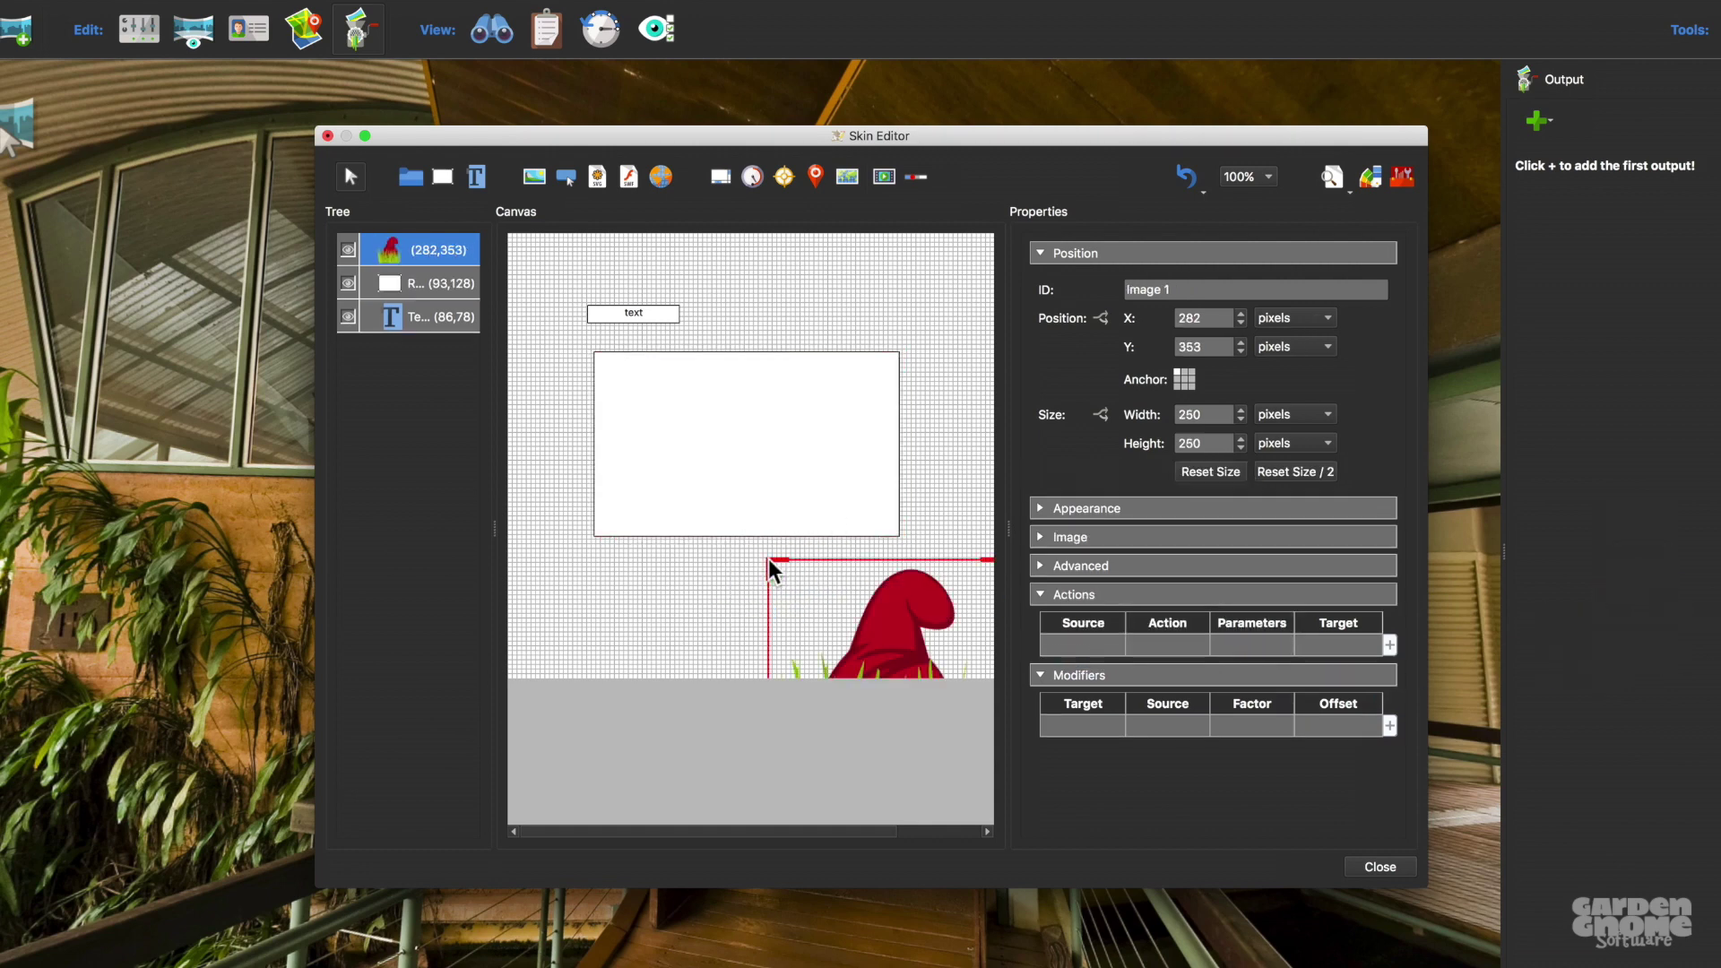
pyautogui.moveTo(875, 621); pyautogui.dragTo(783, 474)
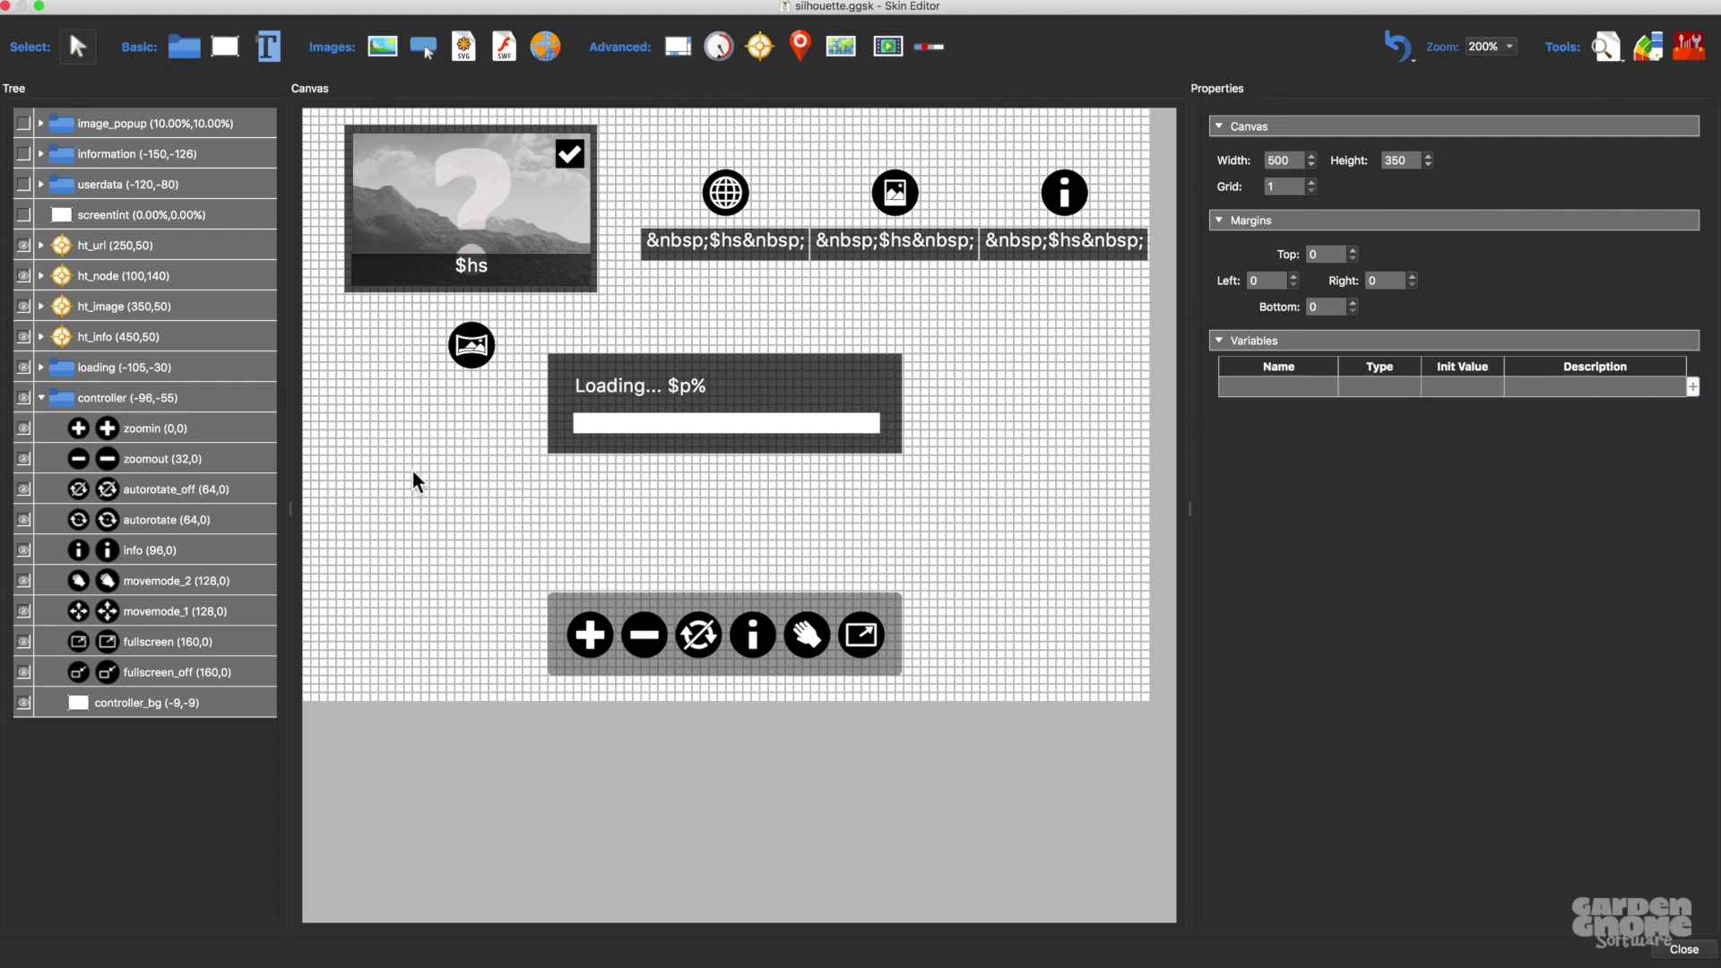
# Step: Select the controller, loading and userdata groups, toggling userdata's visibility on and off
pyautogui.click(163, 399)
pyautogui.click(139, 369)
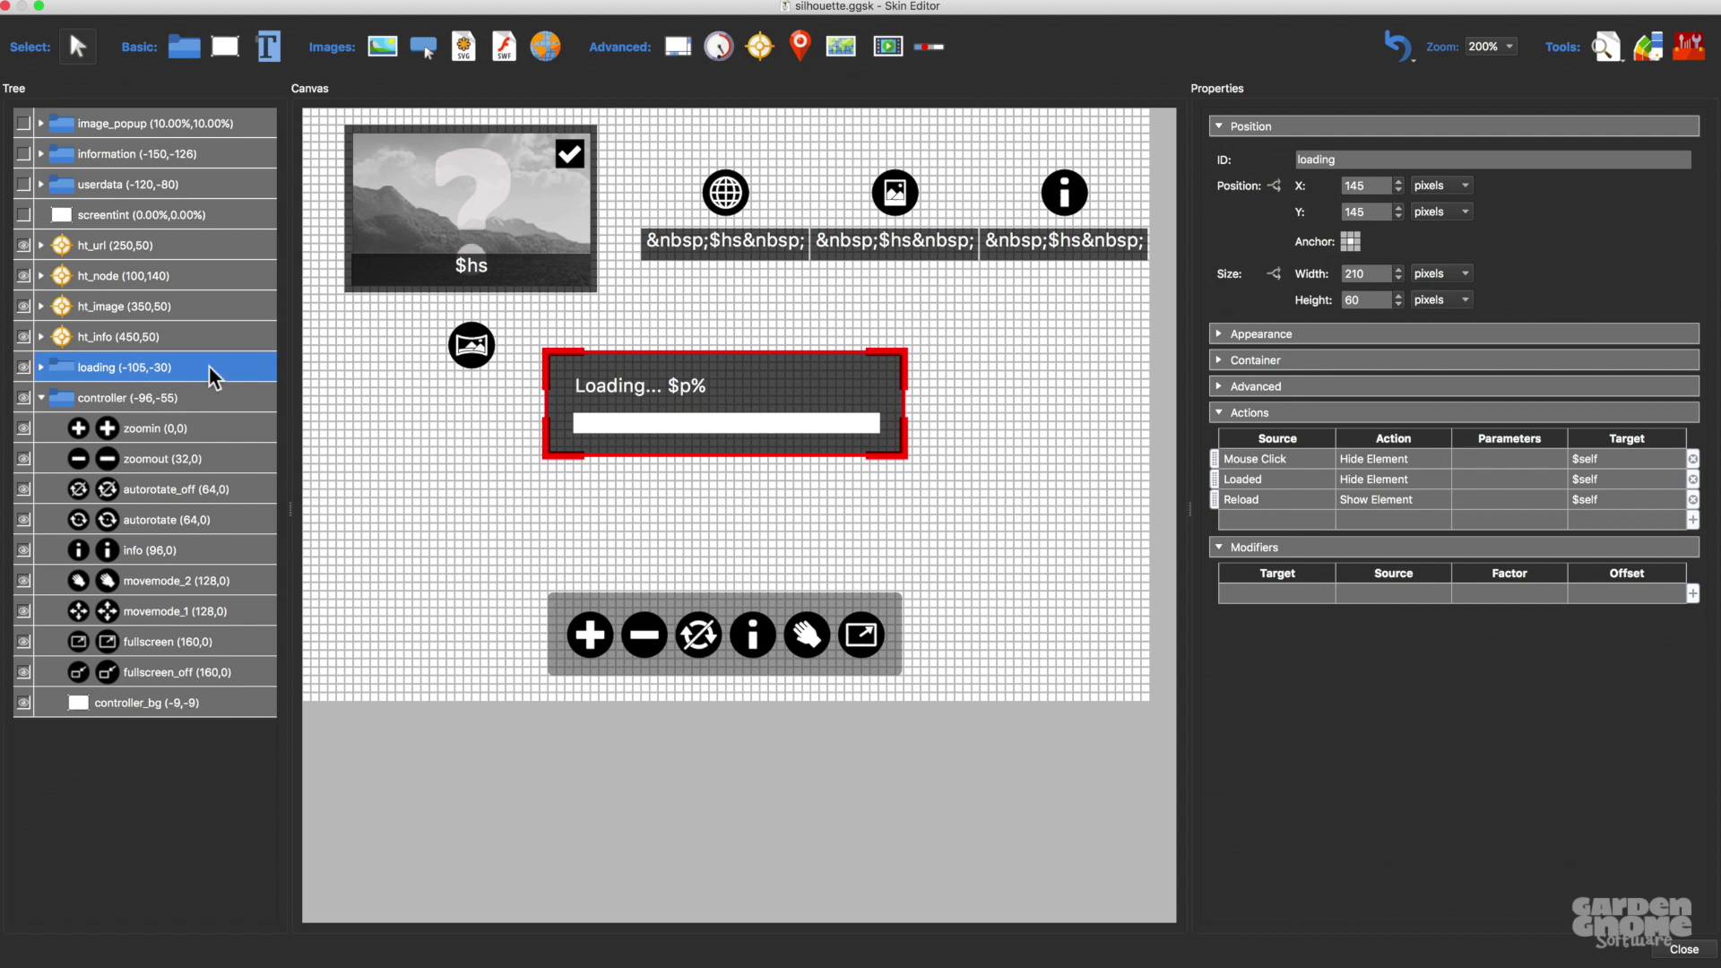
pyautogui.click(102, 183)
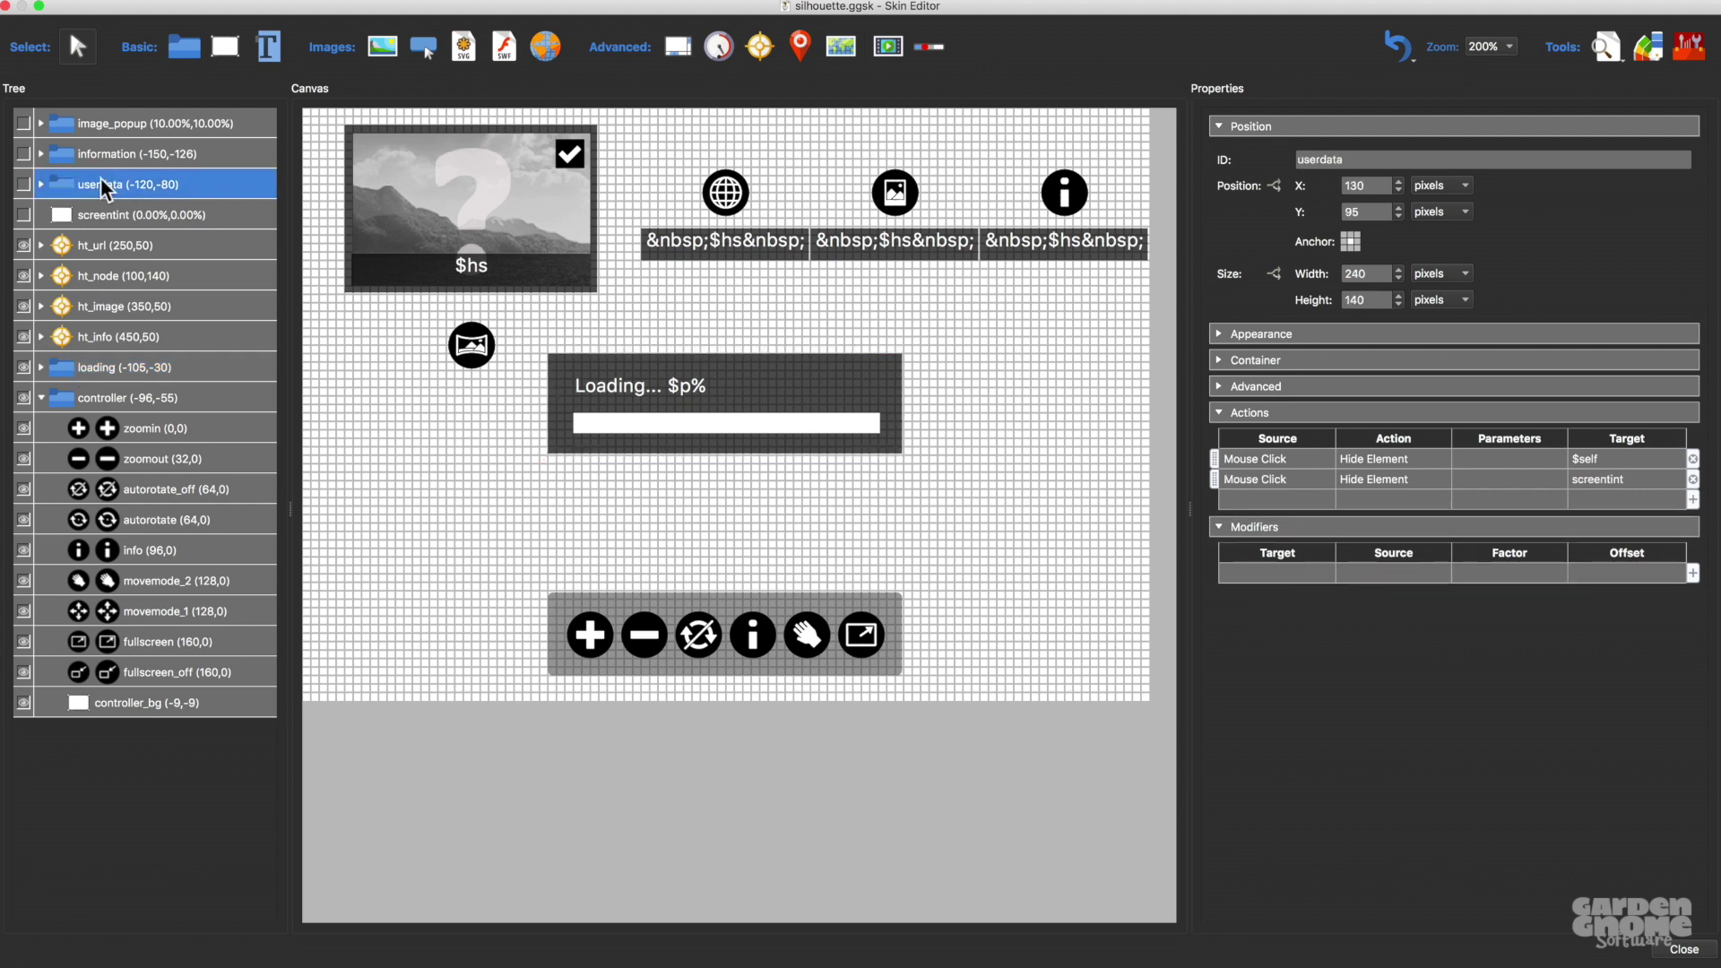
pyautogui.click(24, 185)
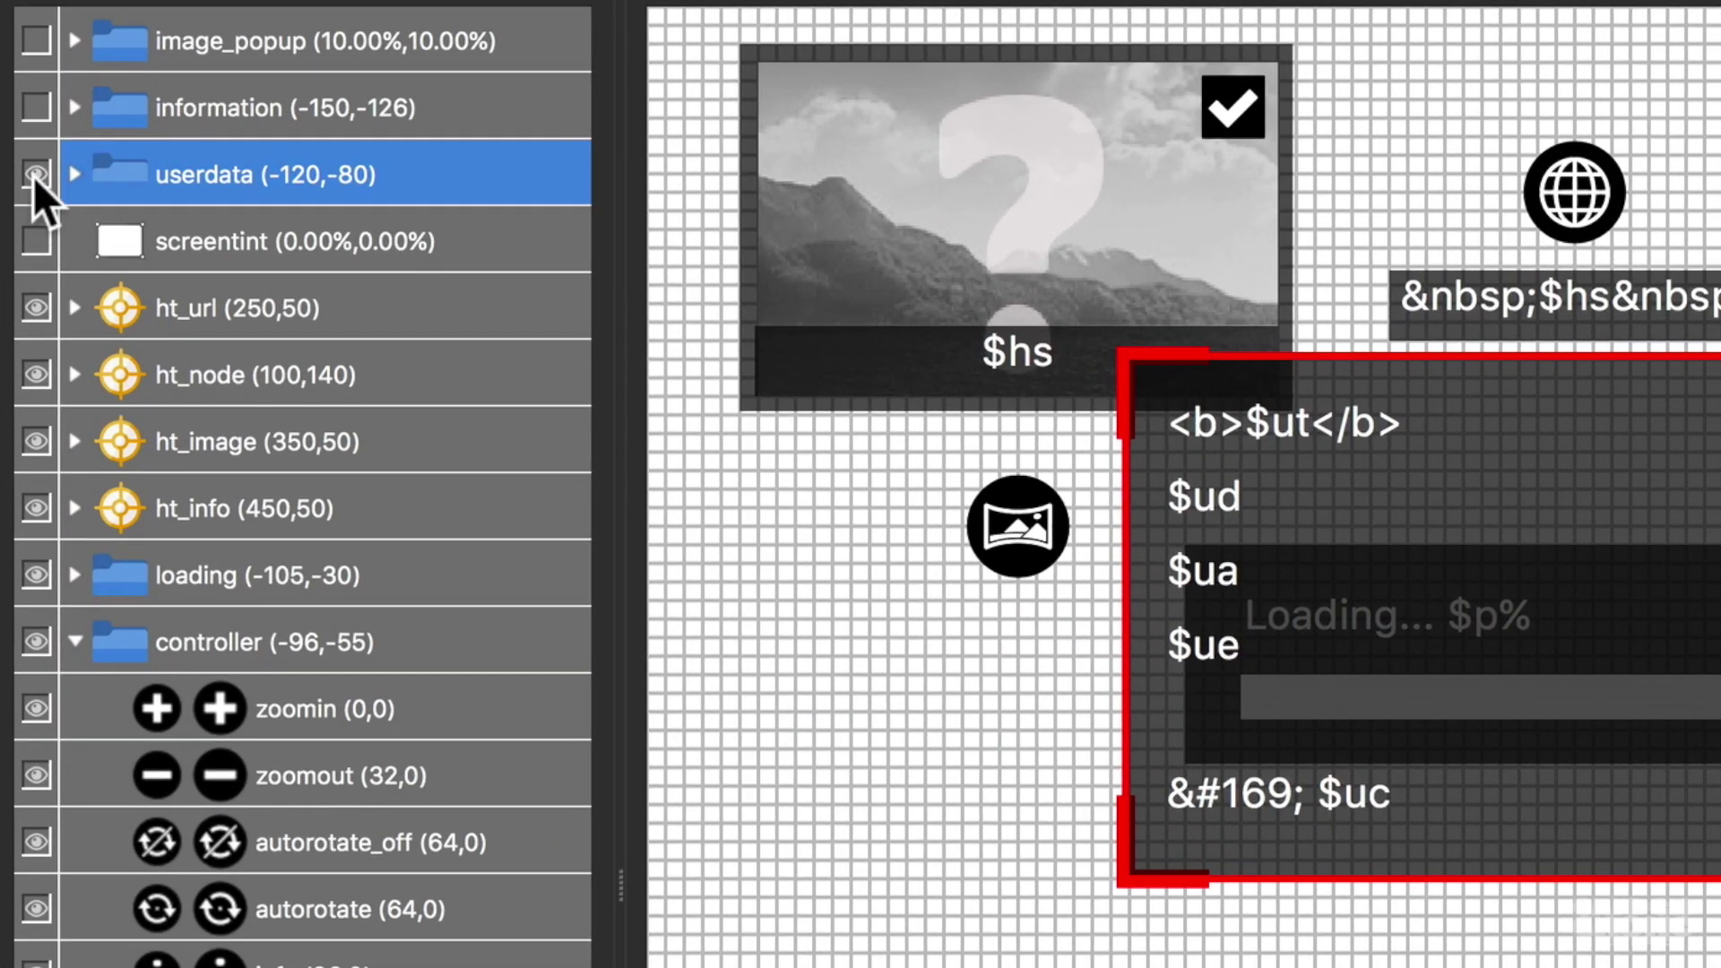
pyautogui.click(33, 174)
pyautogui.click(34, 174)
pyautogui.click(33, 174)
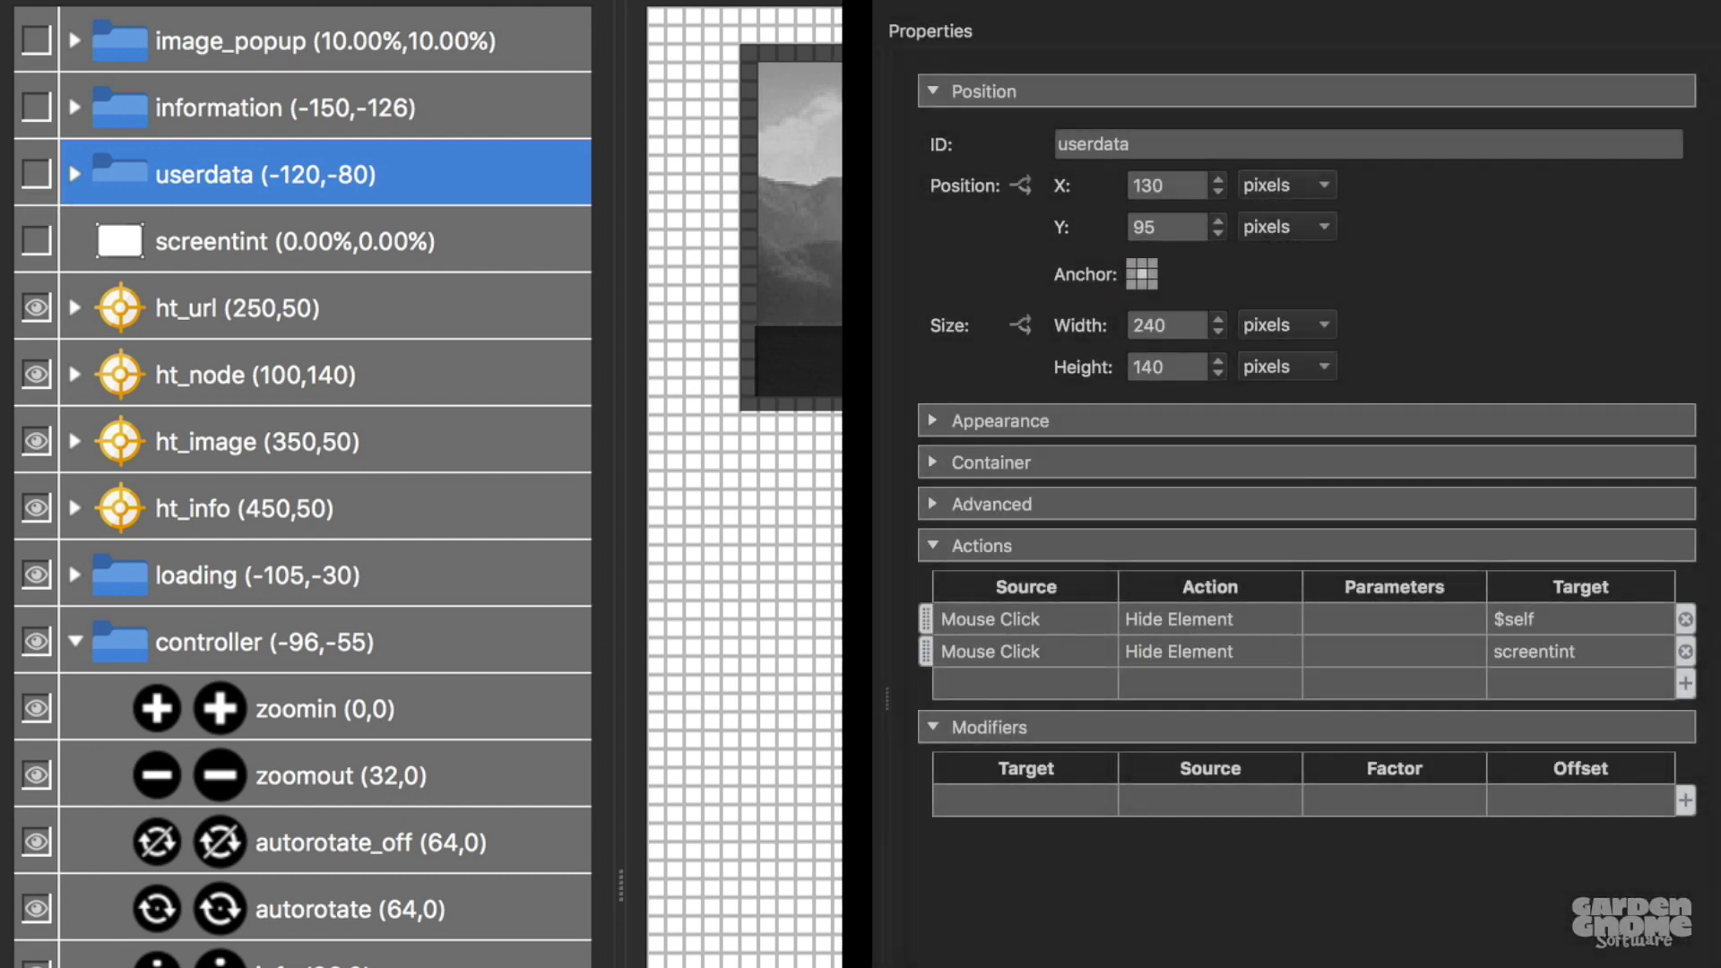
# Step: Show userdata with its child fields and turn on the screentint overlay
pyautogui.click(1025, 421)
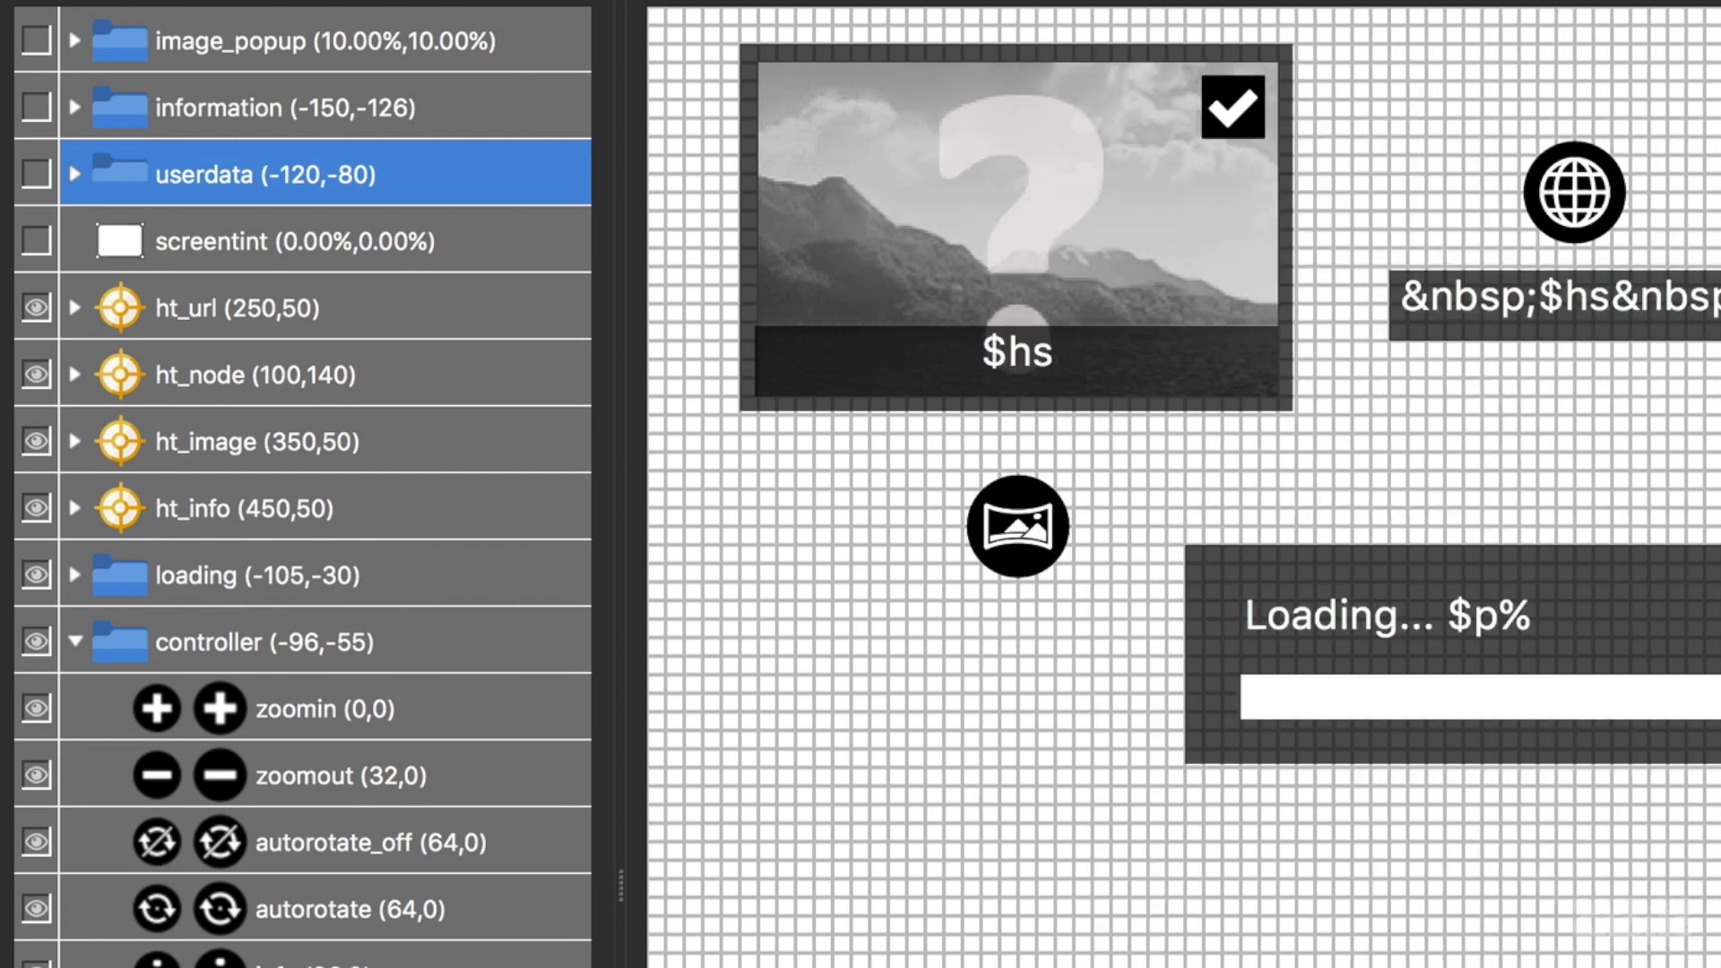
pyautogui.click(36, 174)
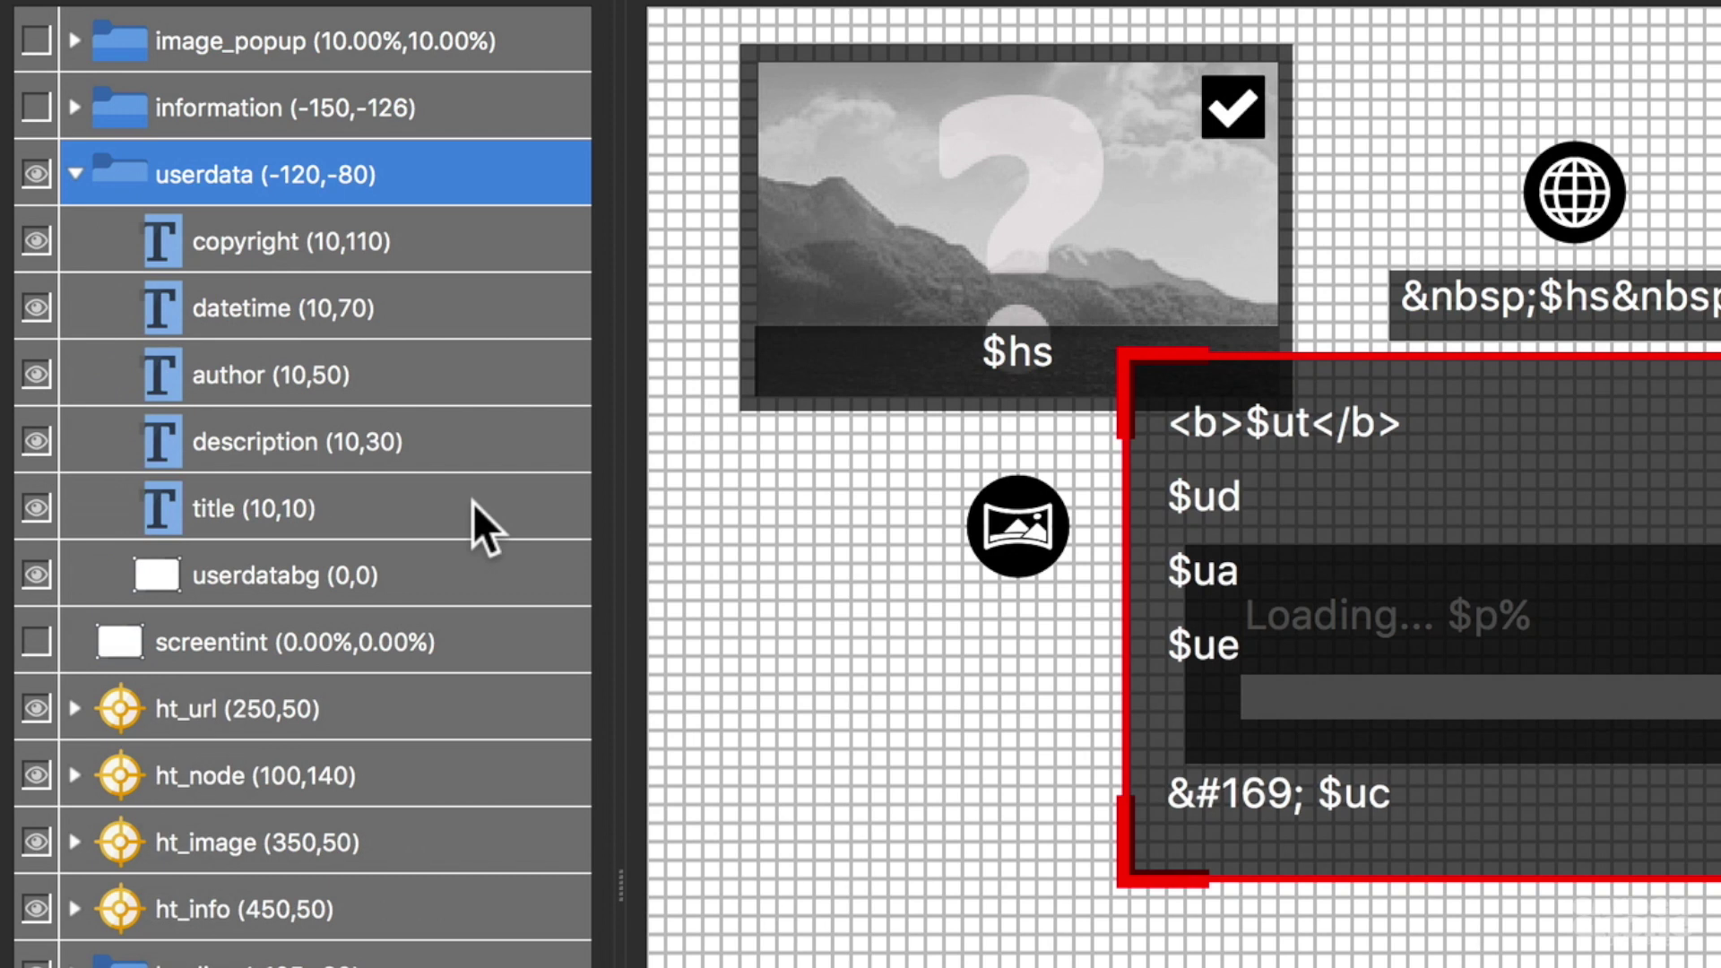
pyautogui.click(36, 642)
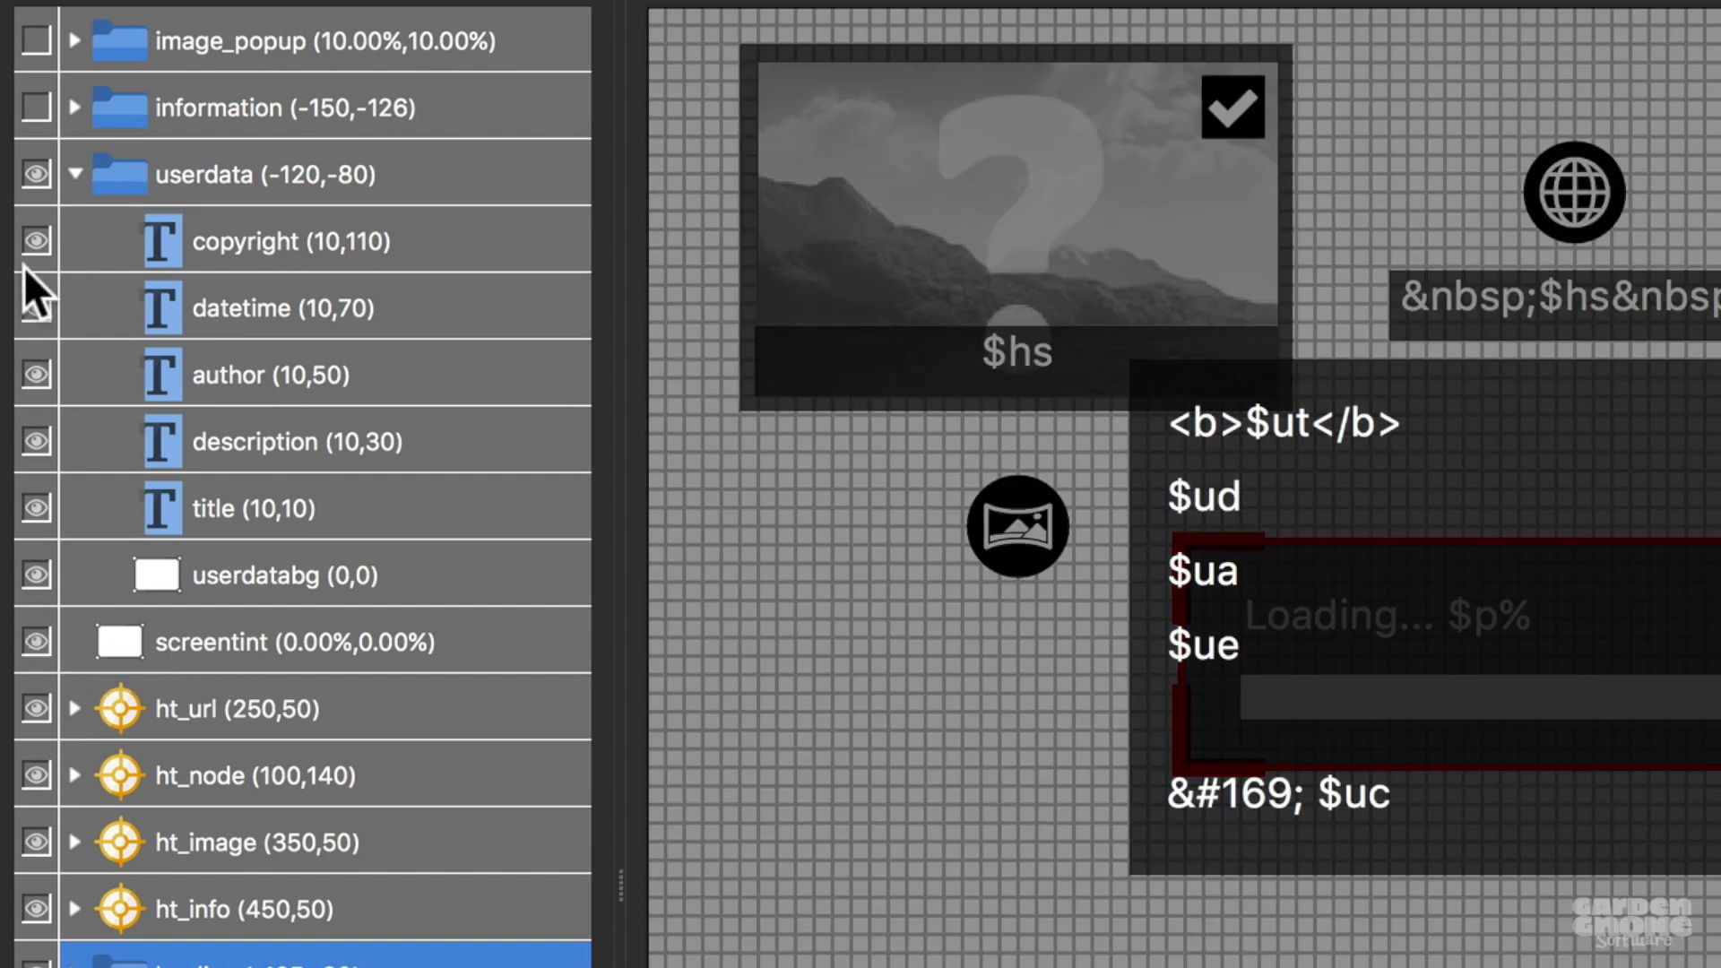
# Step: Hide userdata, move loading higher in the Tree, and nest zoomin under zoomout then back out
pyautogui.click(36, 172)
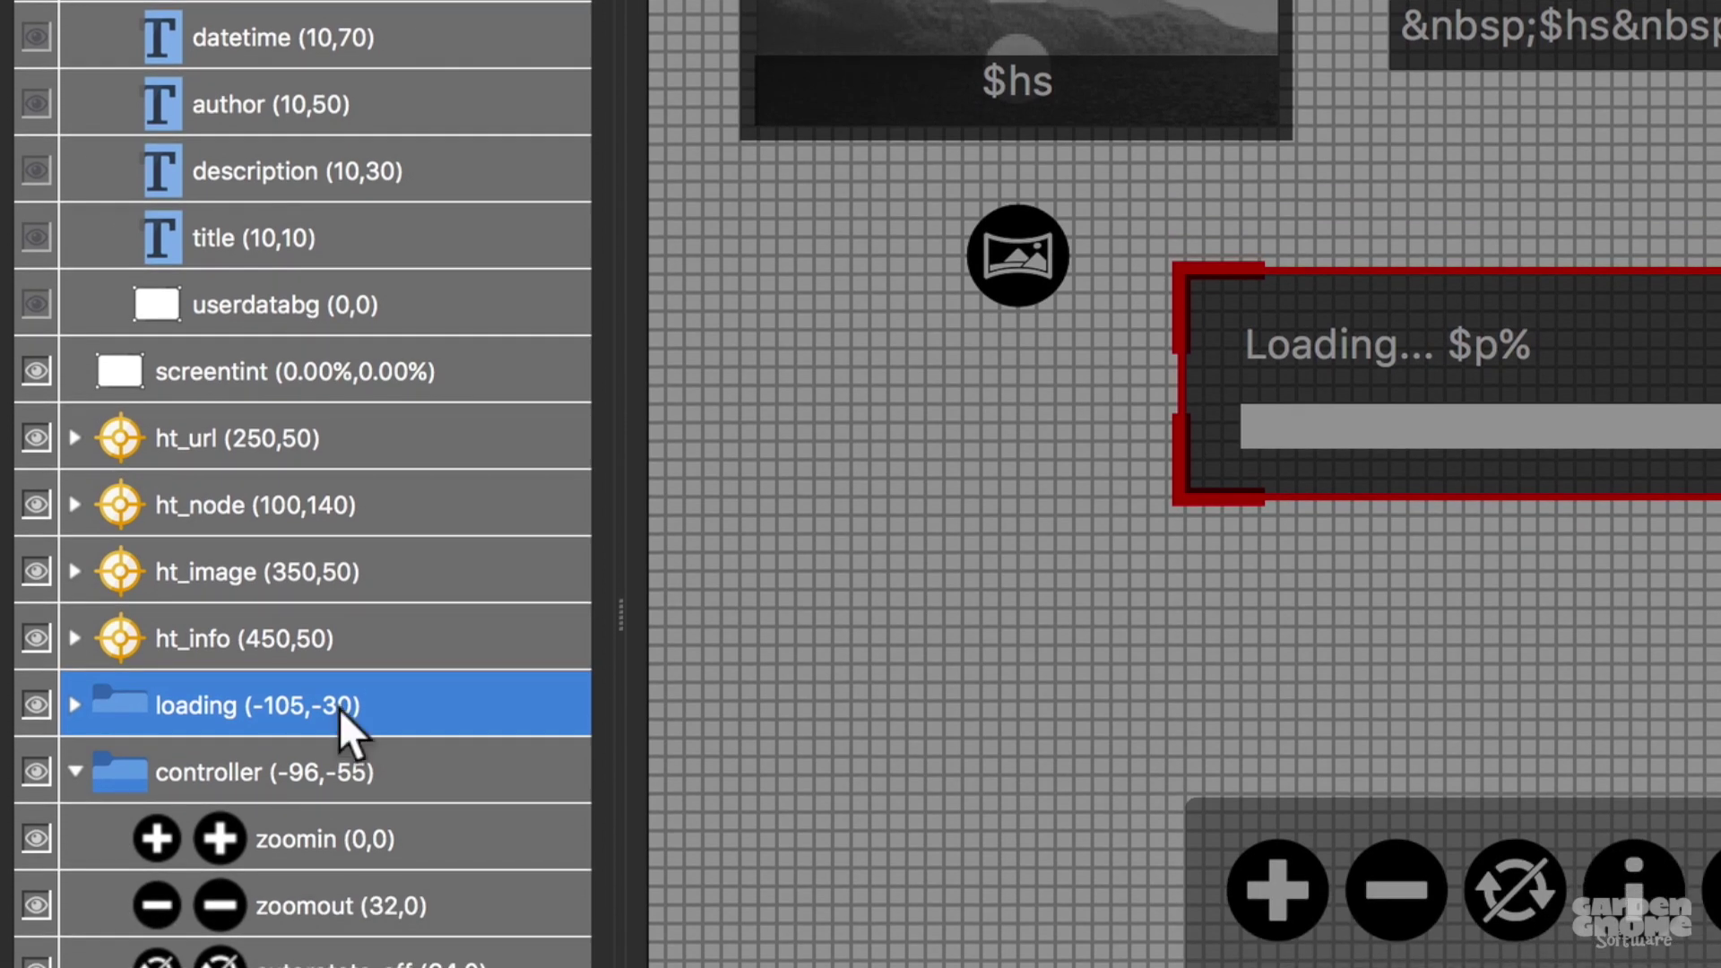
pyautogui.moveTo(339, 708); pyautogui.dragTo(278, 337)
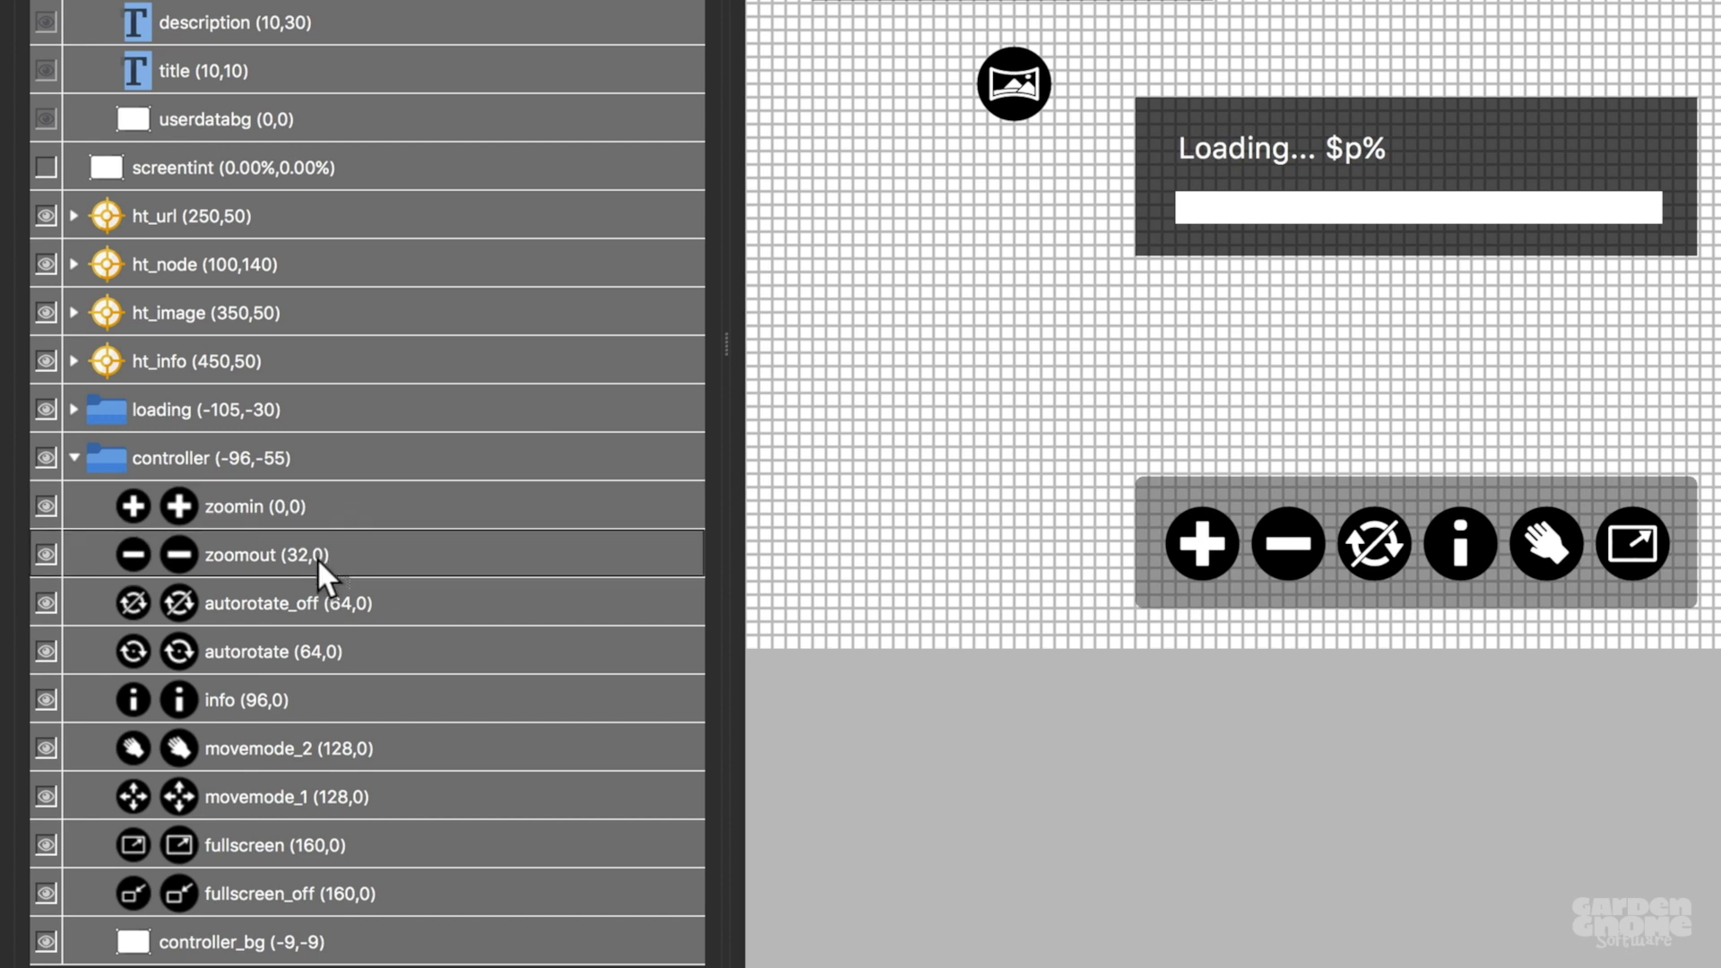
pyautogui.moveTo(265, 507); pyautogui.dragTo(326, 543)
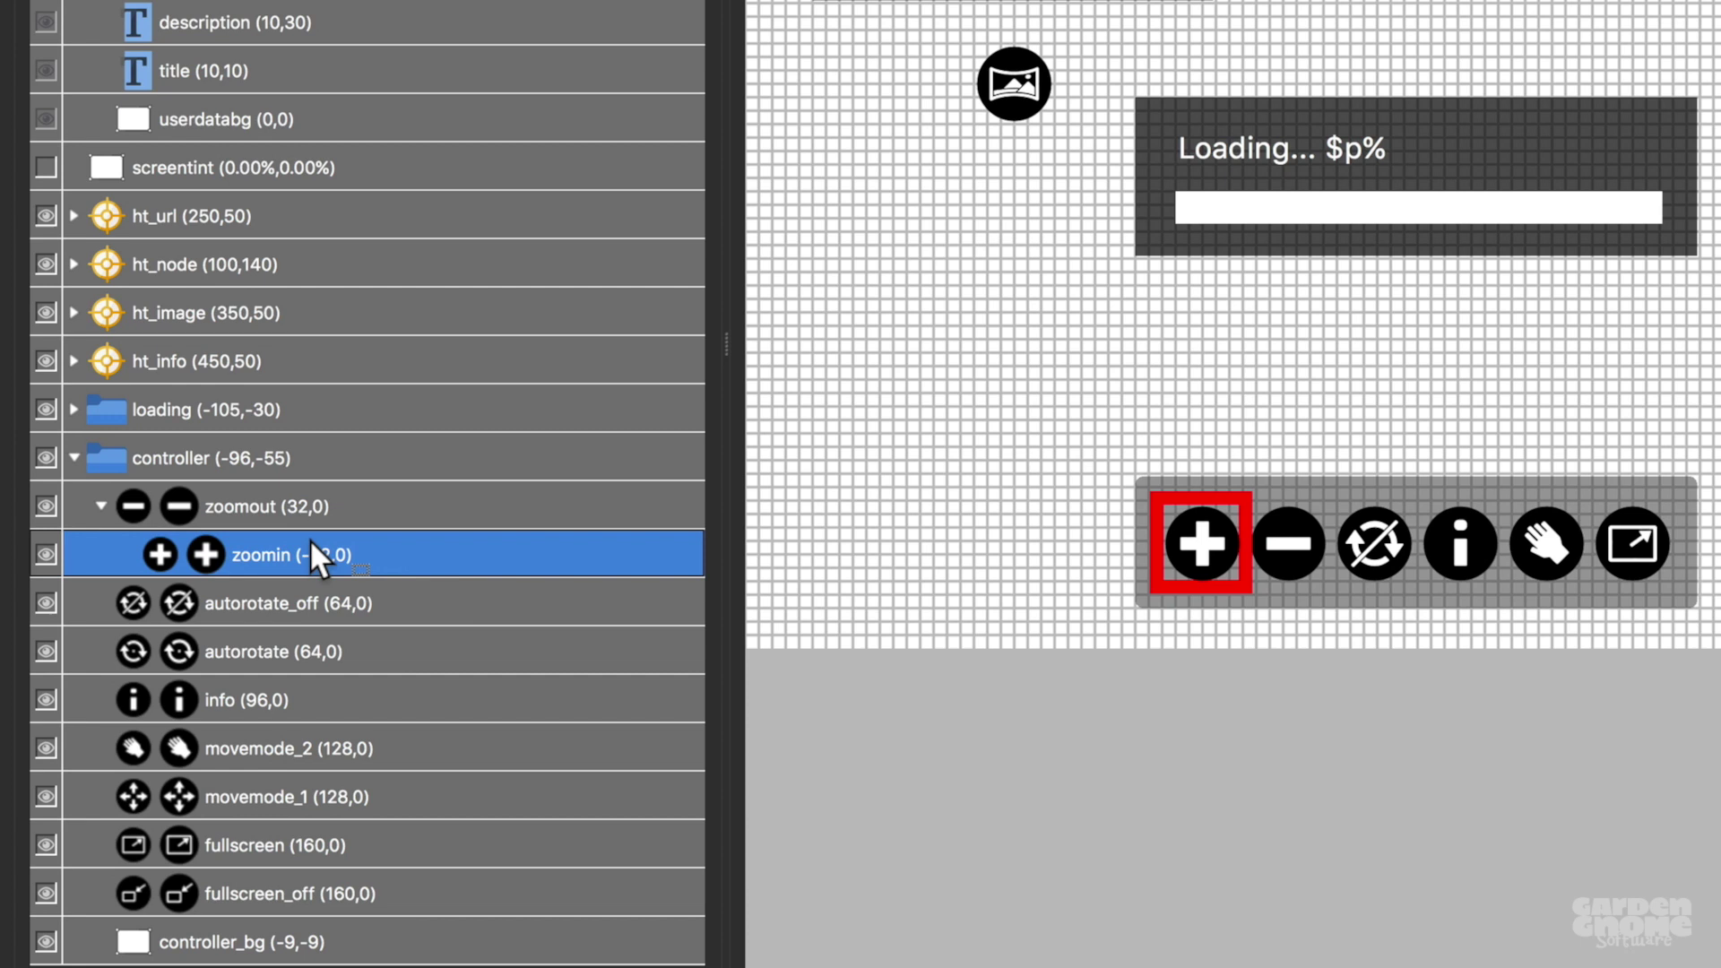
pyautogui.moveTo(266, 494); pyautogui.dragTo(276, 429)
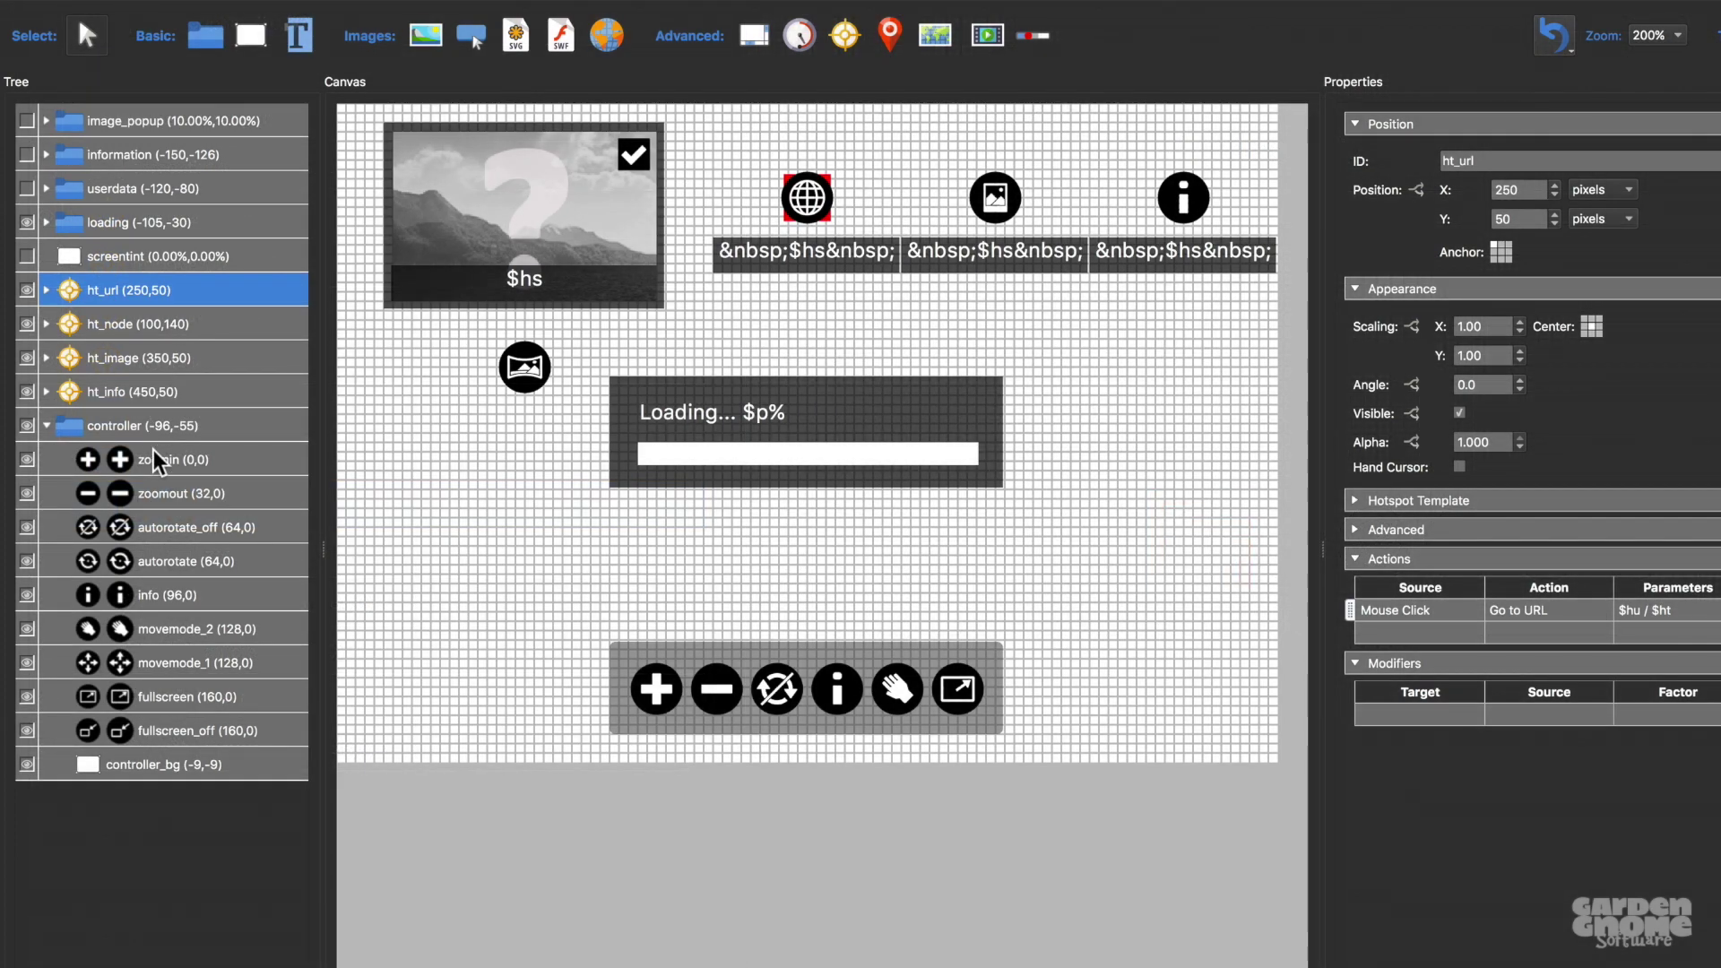
# Step: Lock zoomin via its context menu and the Tree lock icon, leaving it unlocked
pyautogui.click(153, 450)
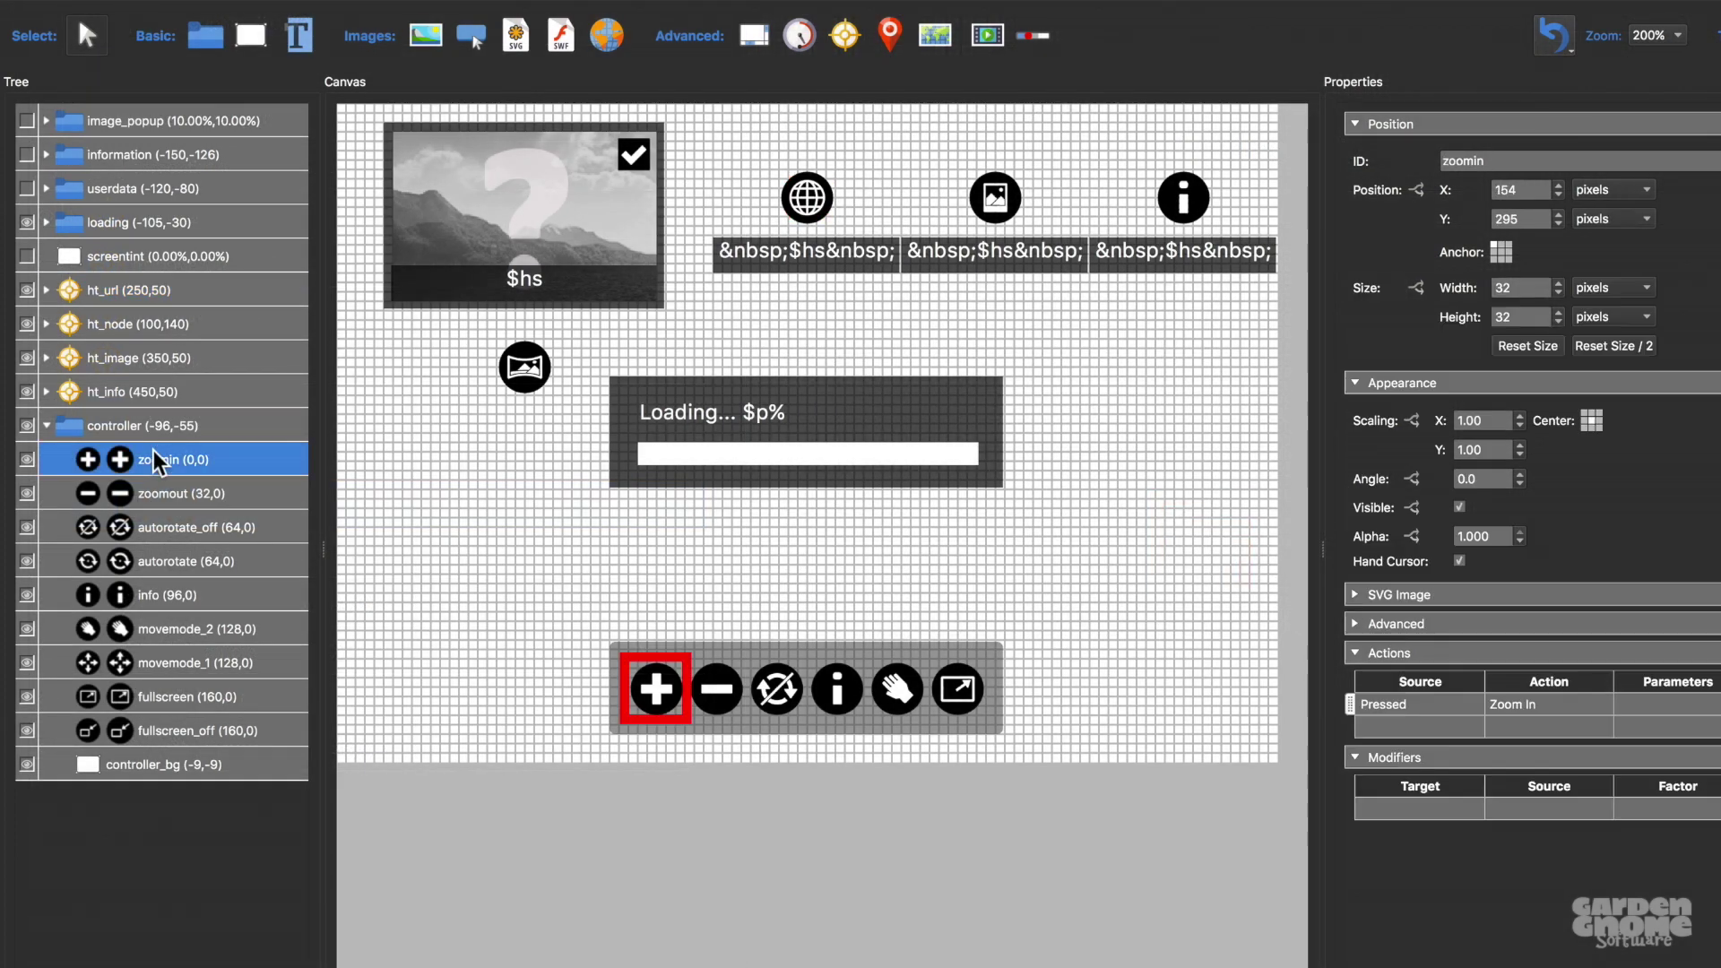
pyautogui.rightClick(154, 450)
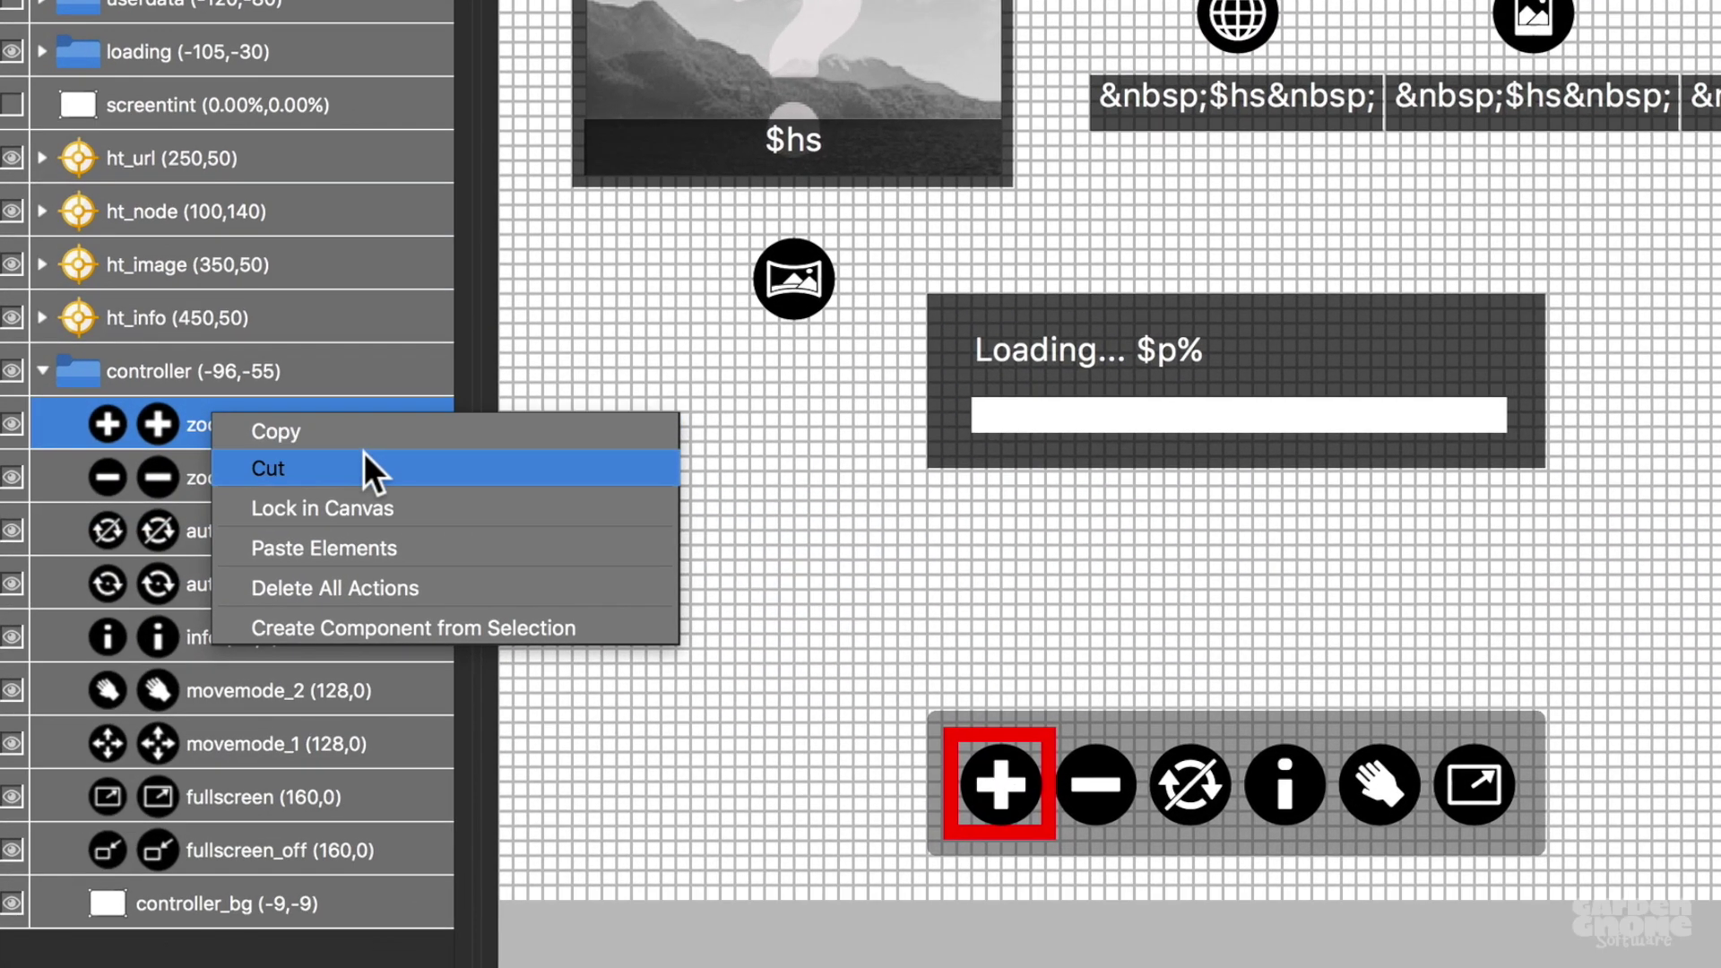
pyautogui.click(504, 507)
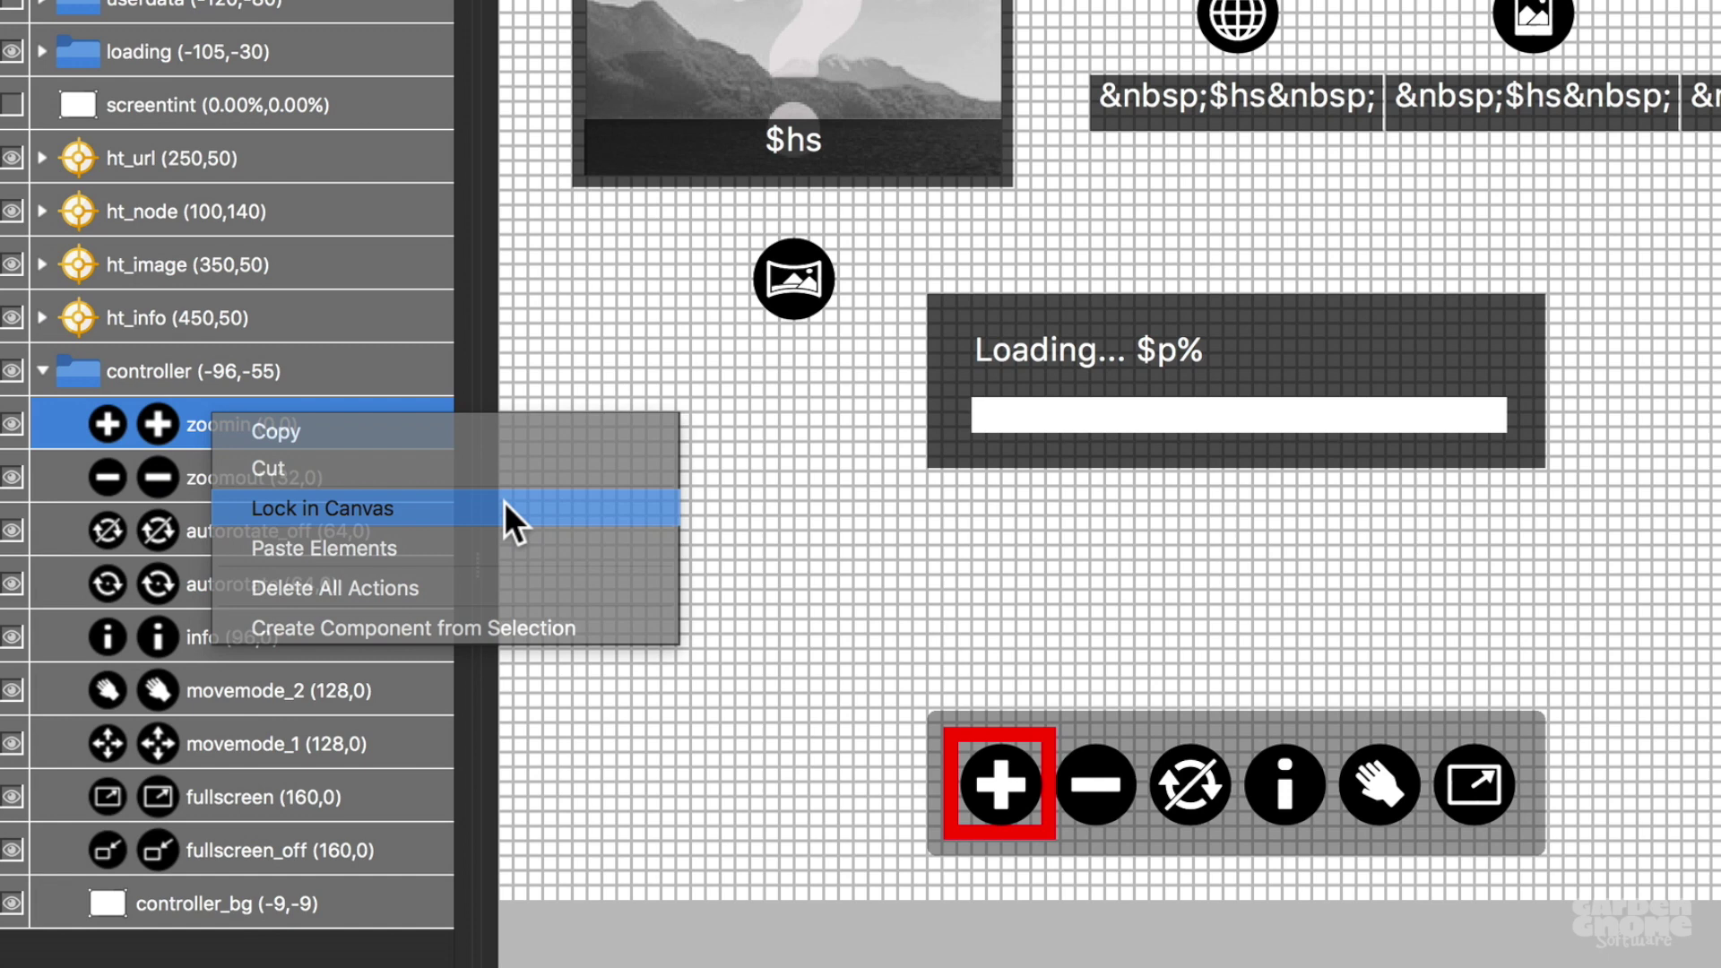
pyautogui.click(1013, 771)
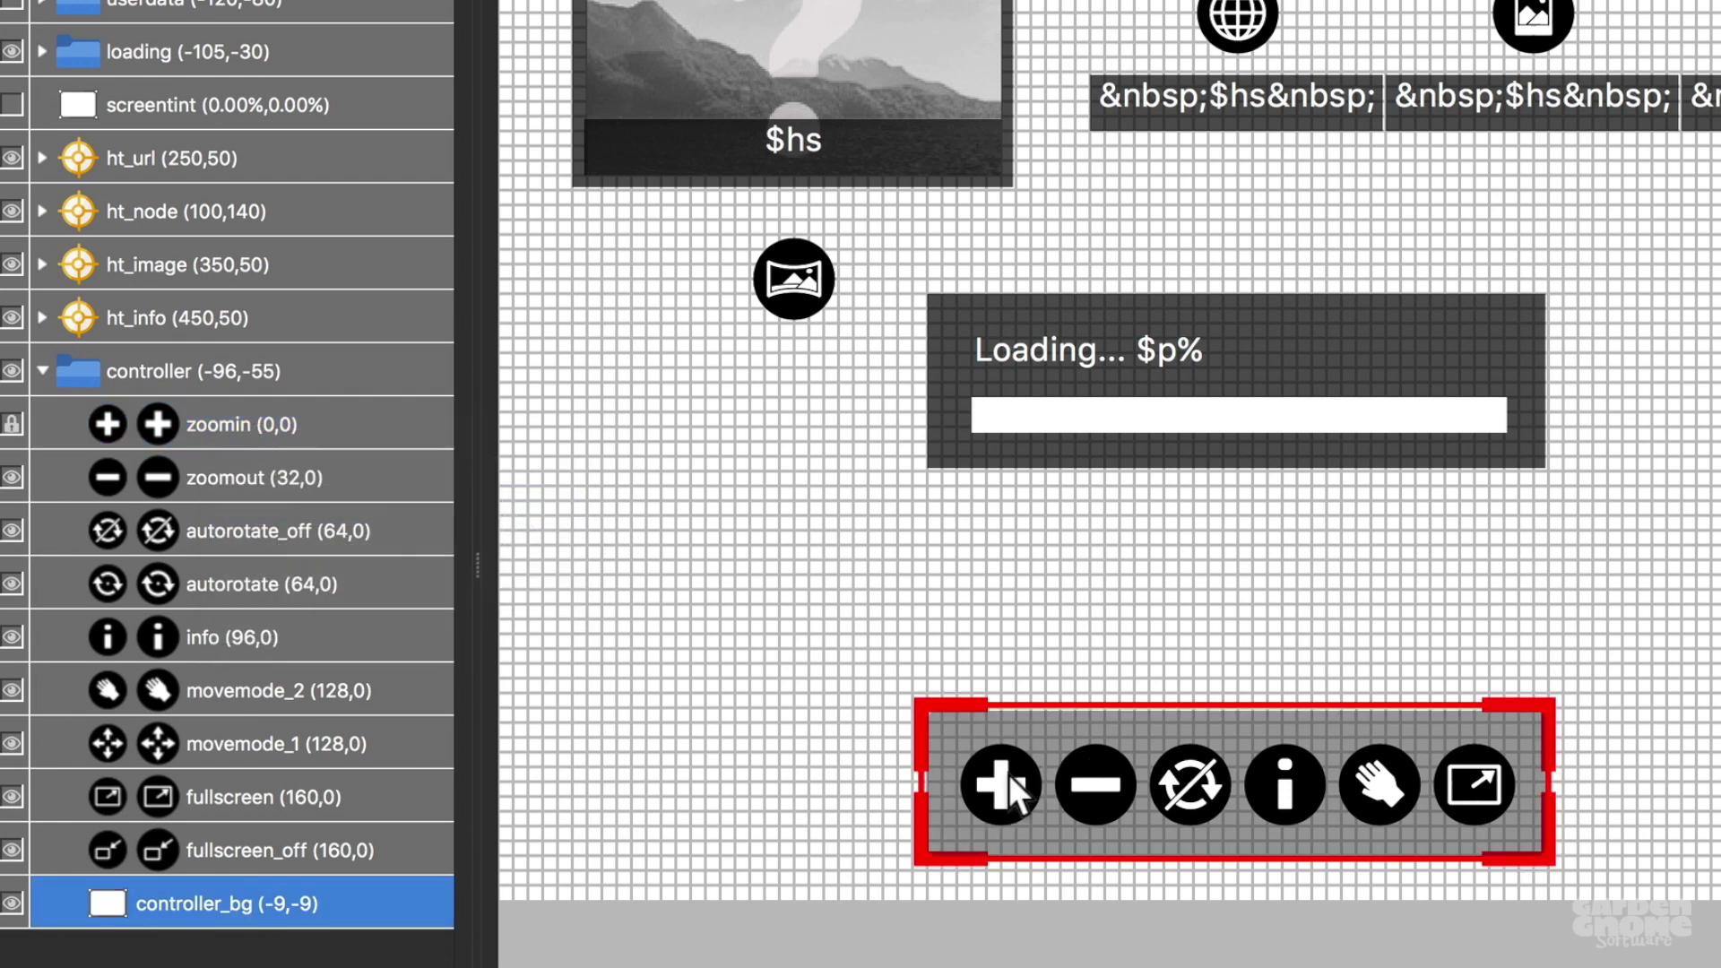
pyautogui.click(233, 412)
pyautogui.rightClick(262, 430)
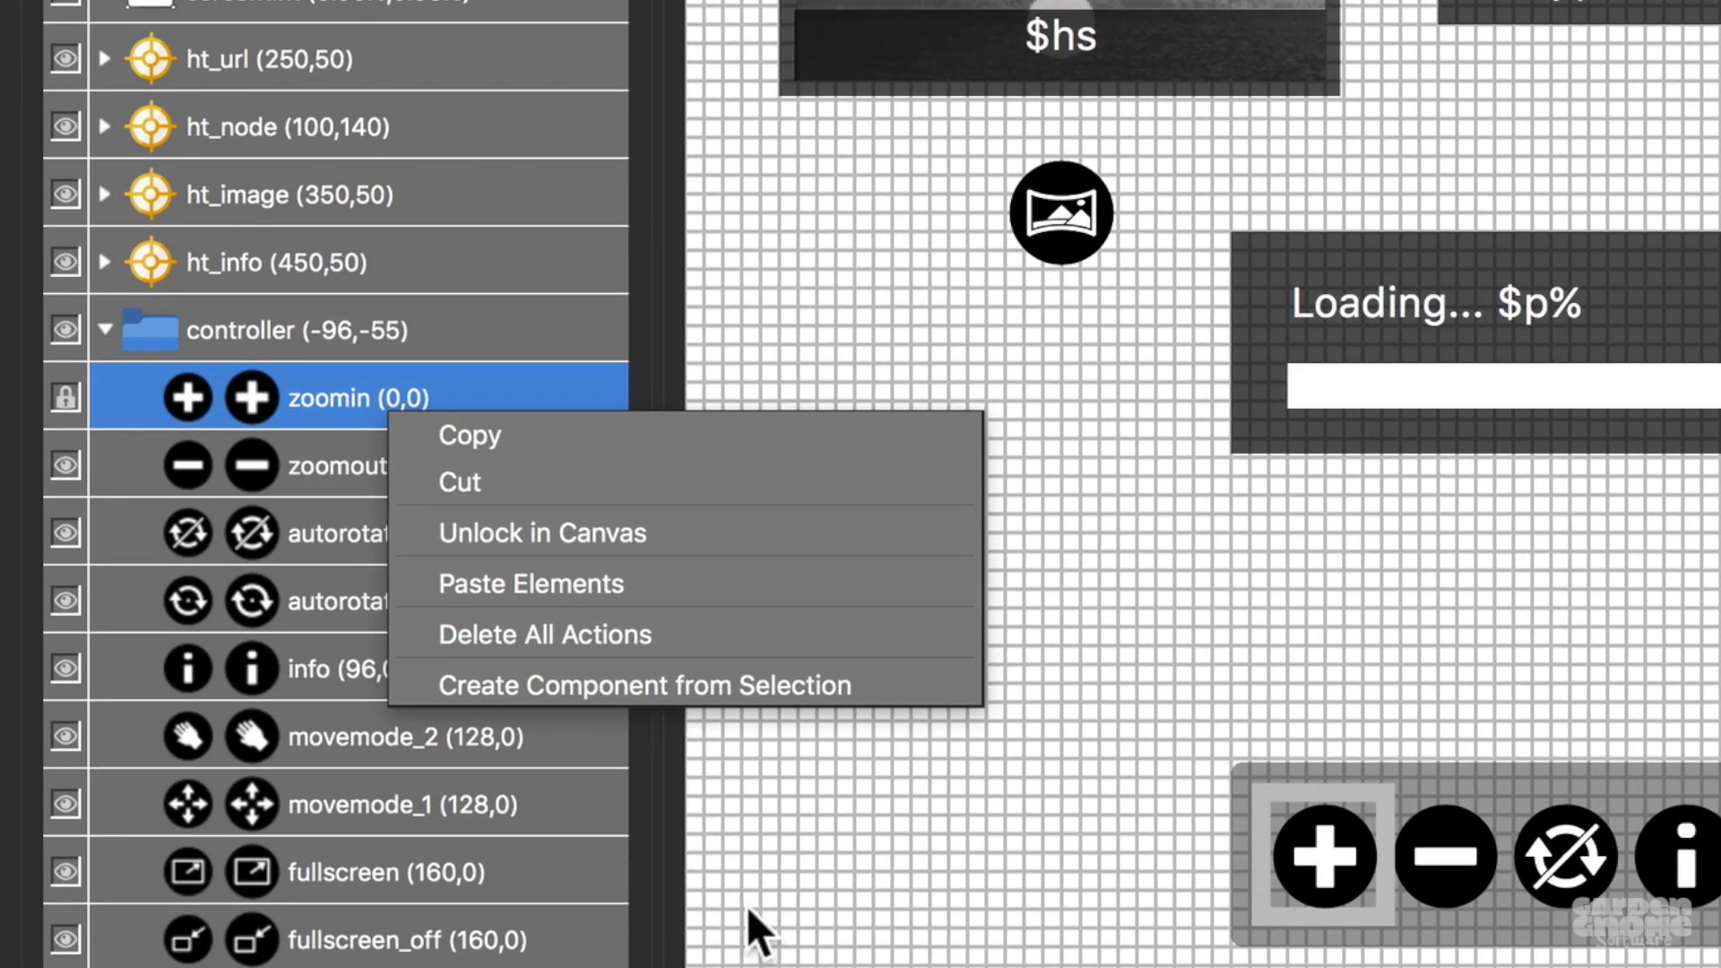
pyautogui.click(74, 380)
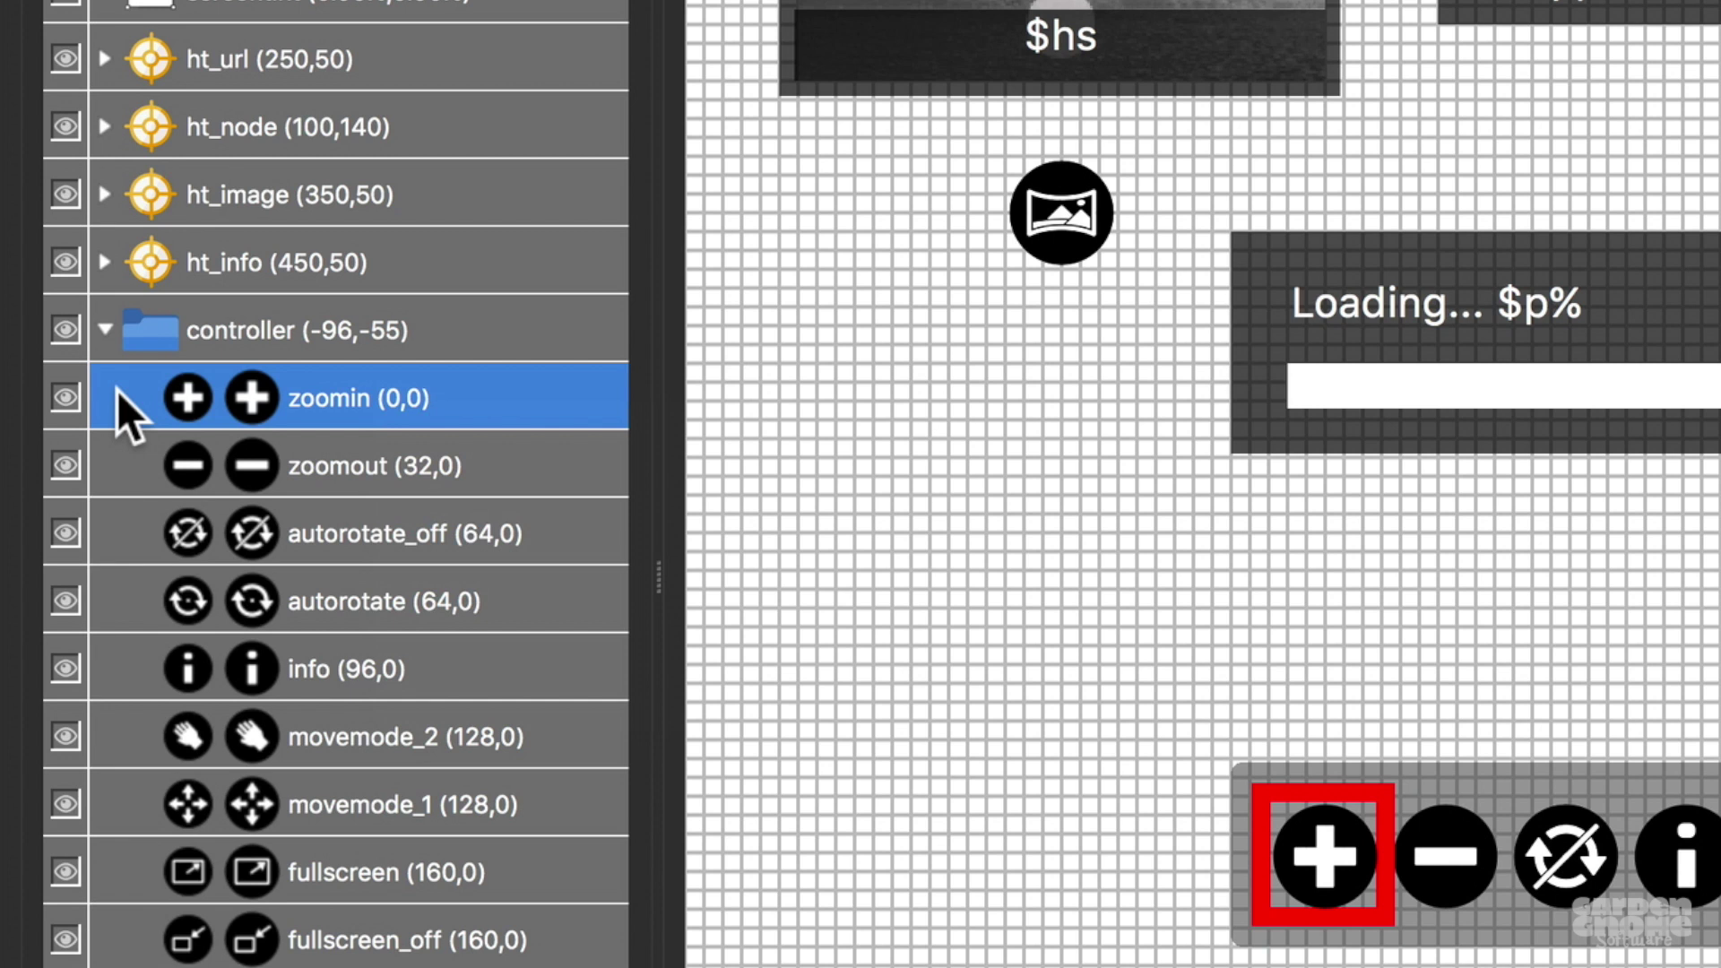
pyautogui.click(66, 397)
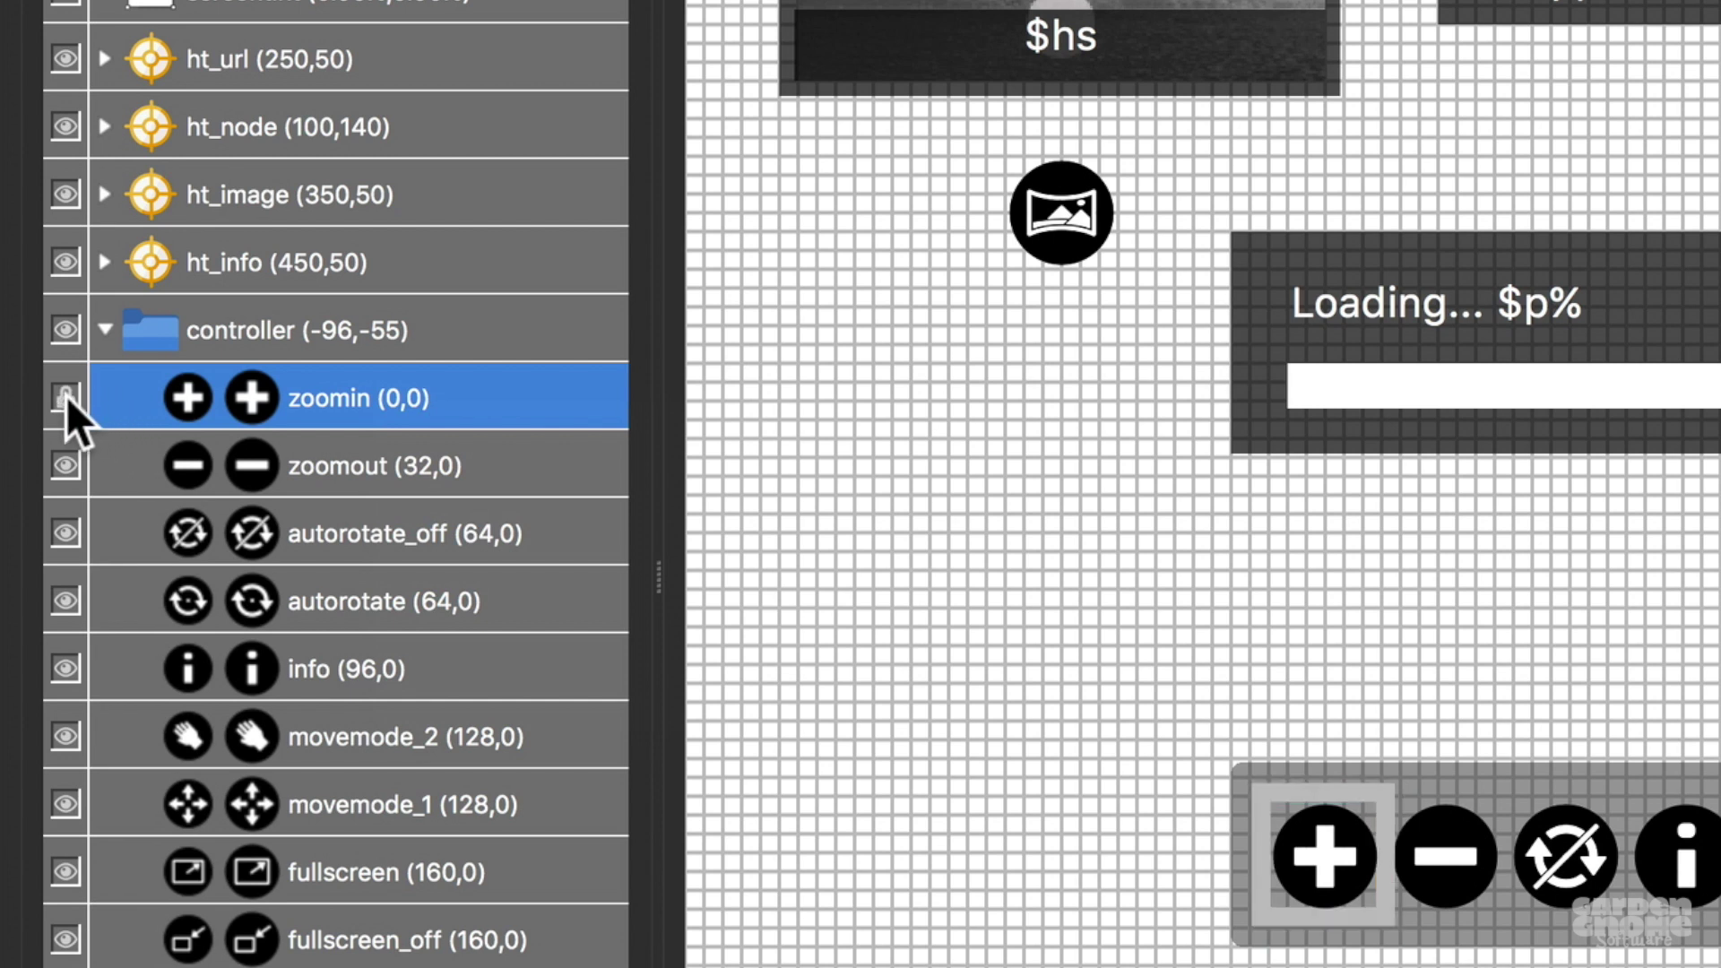
pyautogui.click(66, 396)
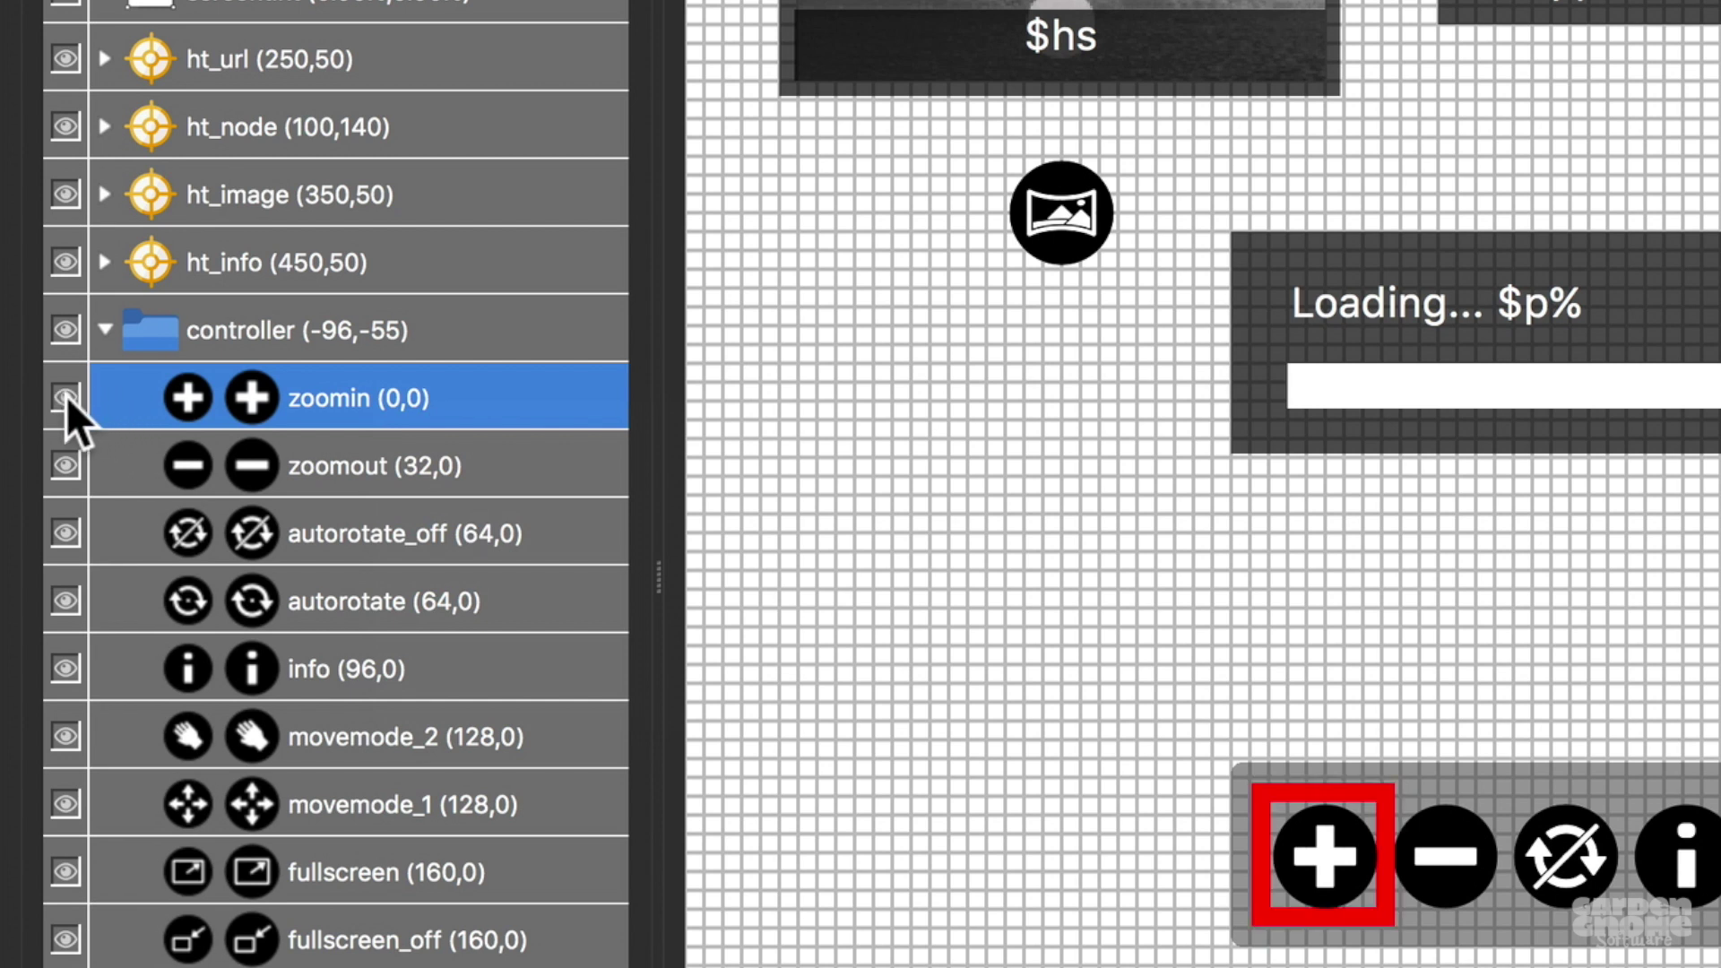
# Step: Add zoomout and autorotate_off to the selection and extend it to fullscreen_off
pyautogui.keyDown('shift'); pyautogui.click(488, 451); pyautogui.keyUp('shift')
pyautogui.keyDown('shift'); pyautogui.click(487, 534); pyautogui.keyUp('shift')
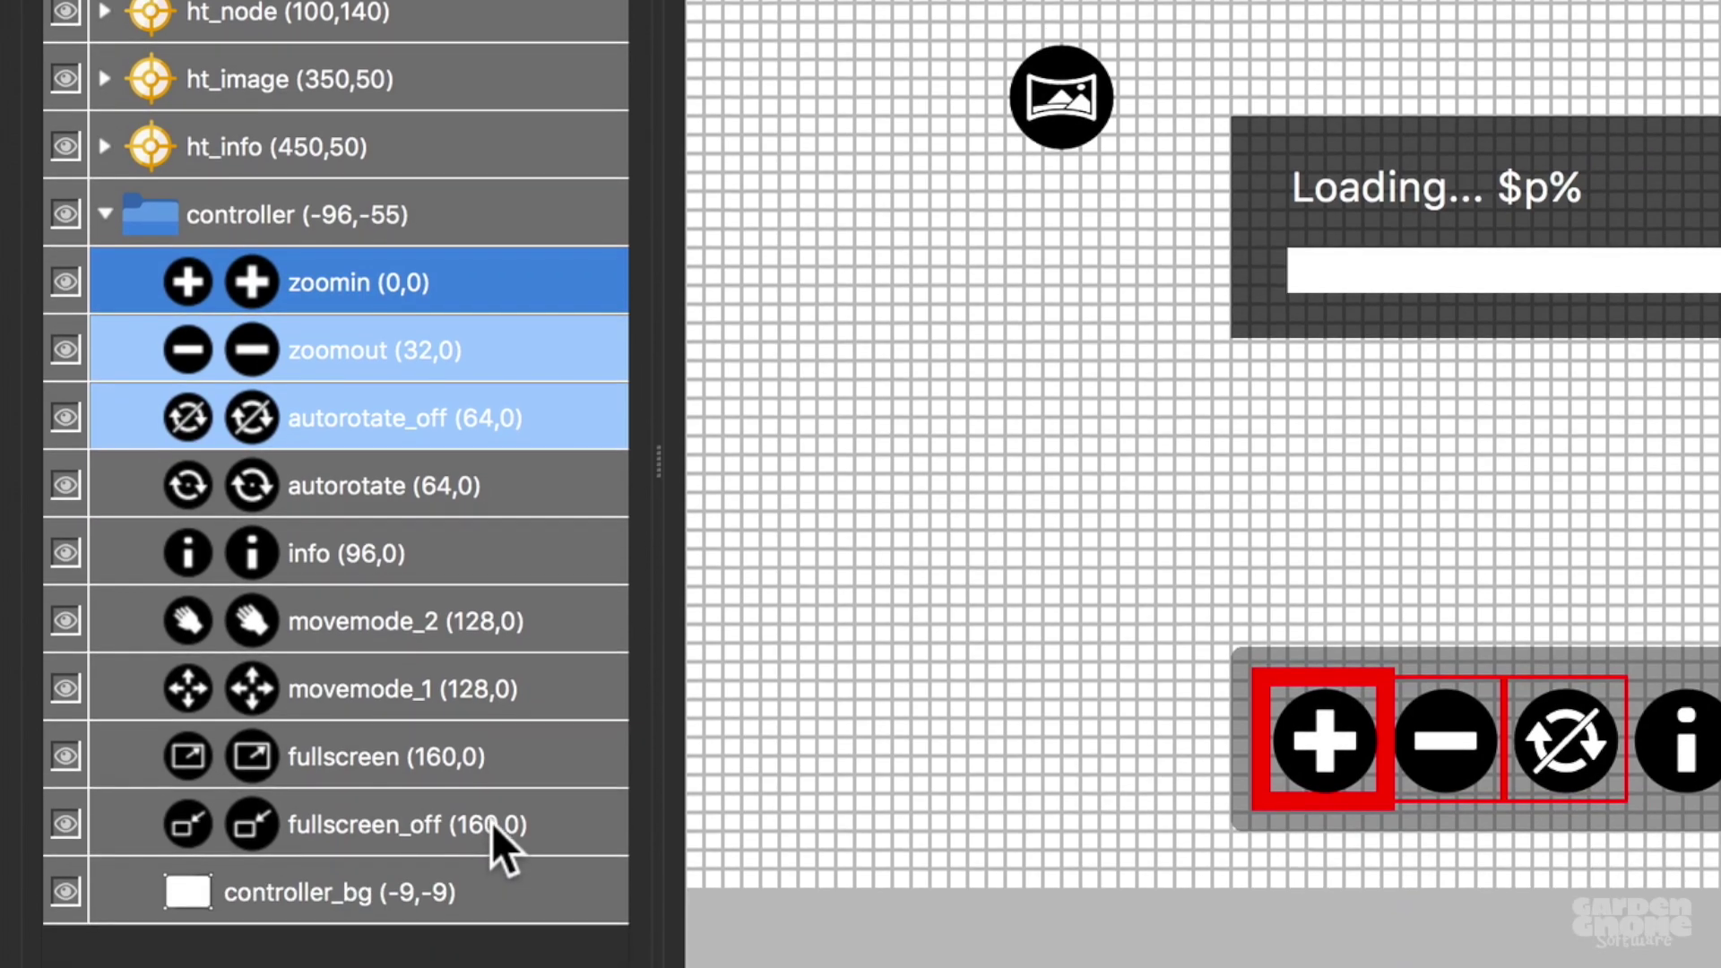
pyautogui.keyDown('shift'); pyautogui.click(491, 935); pyautogui.keyUp('shift')
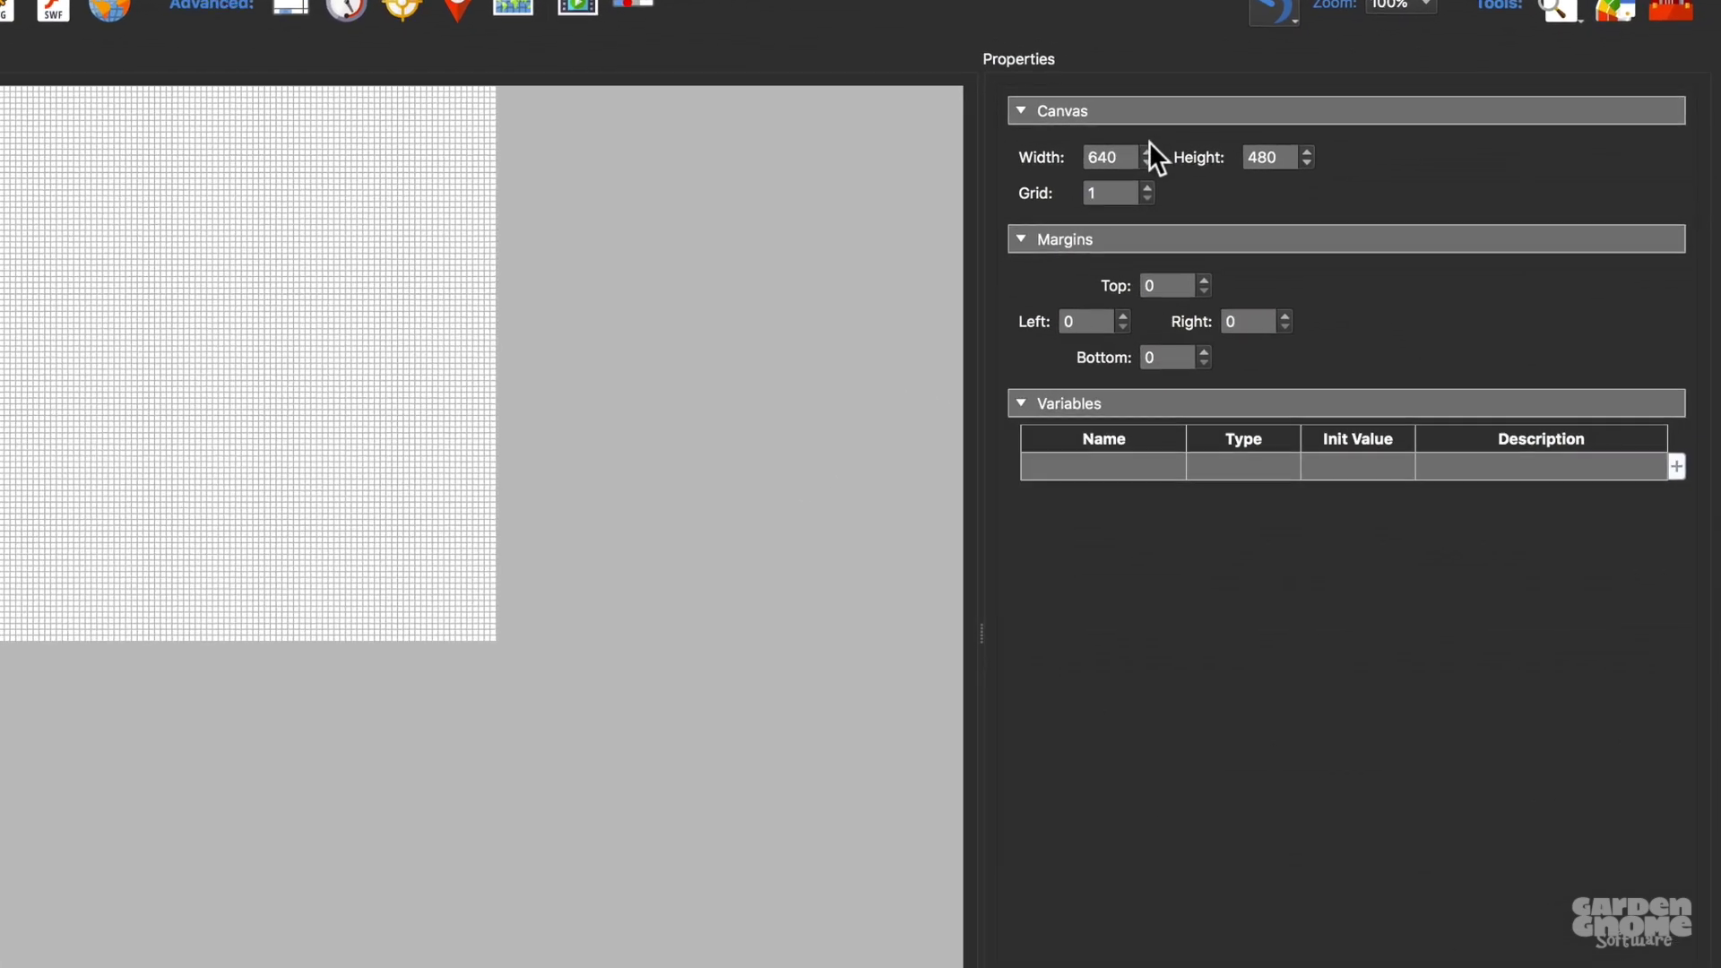
# Step: Set the canvas Width to 800, Height to 400 and Grid to 10
pyautogui.click(1032, 154)
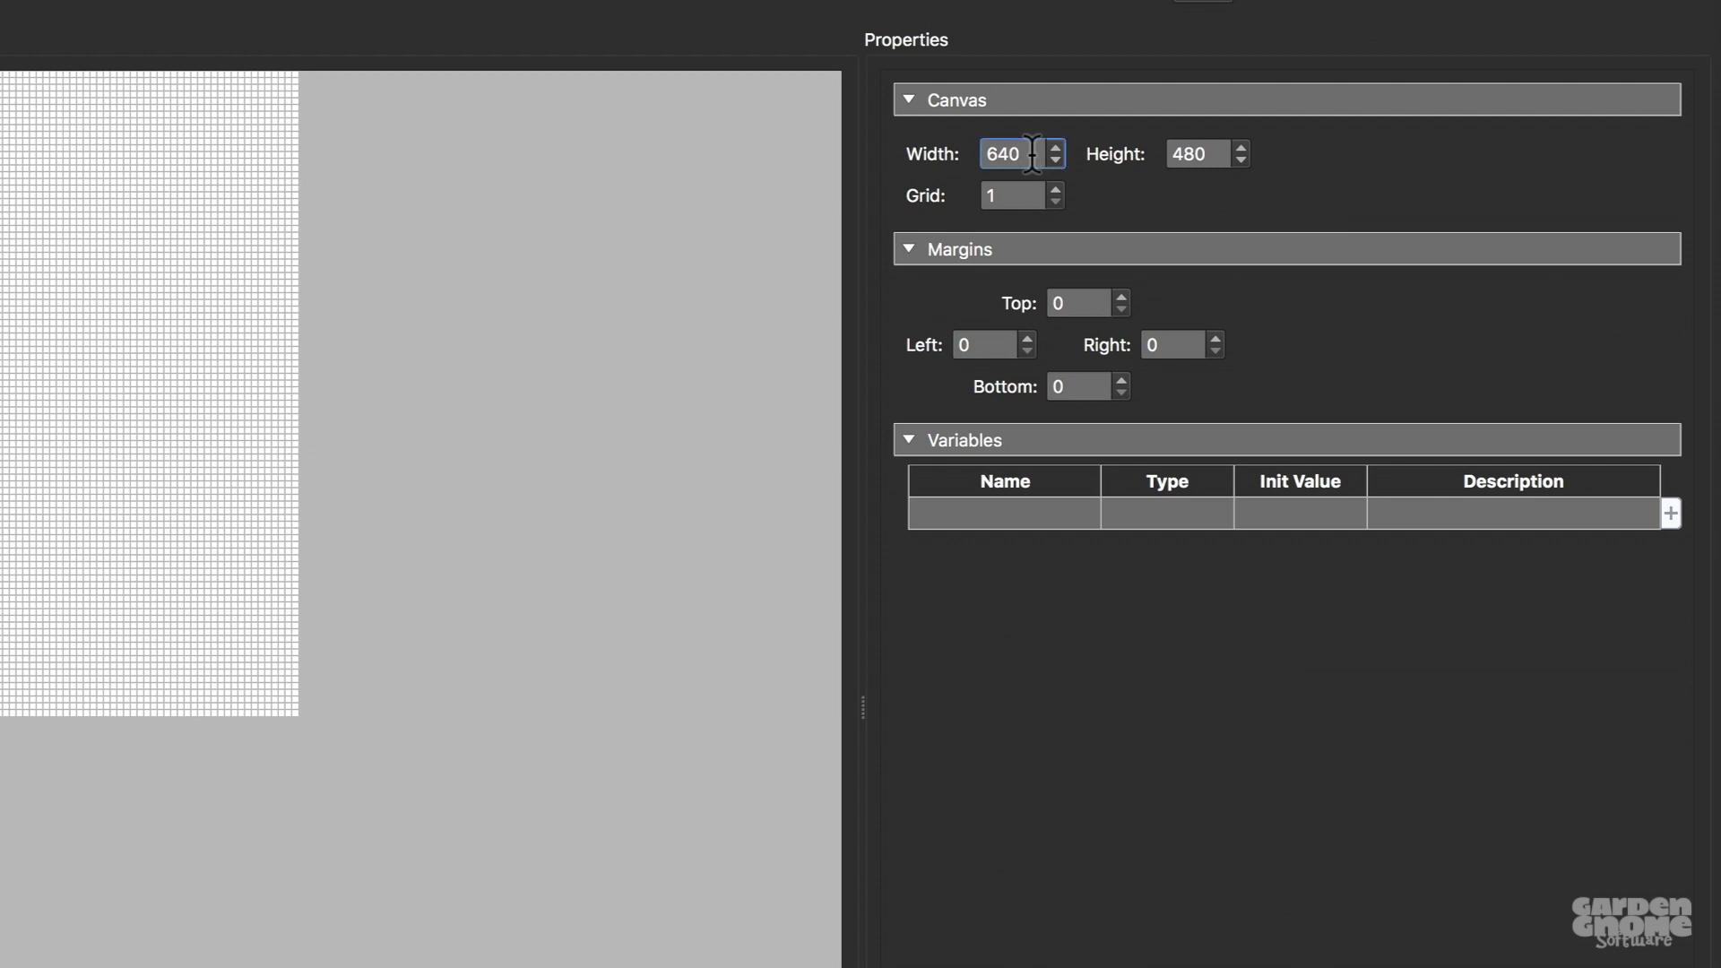
pyautogui.doubleClick(1032, 154)
pyautogui.write('800')
pyautogui.press('Tab')
pyautogui.write('400')
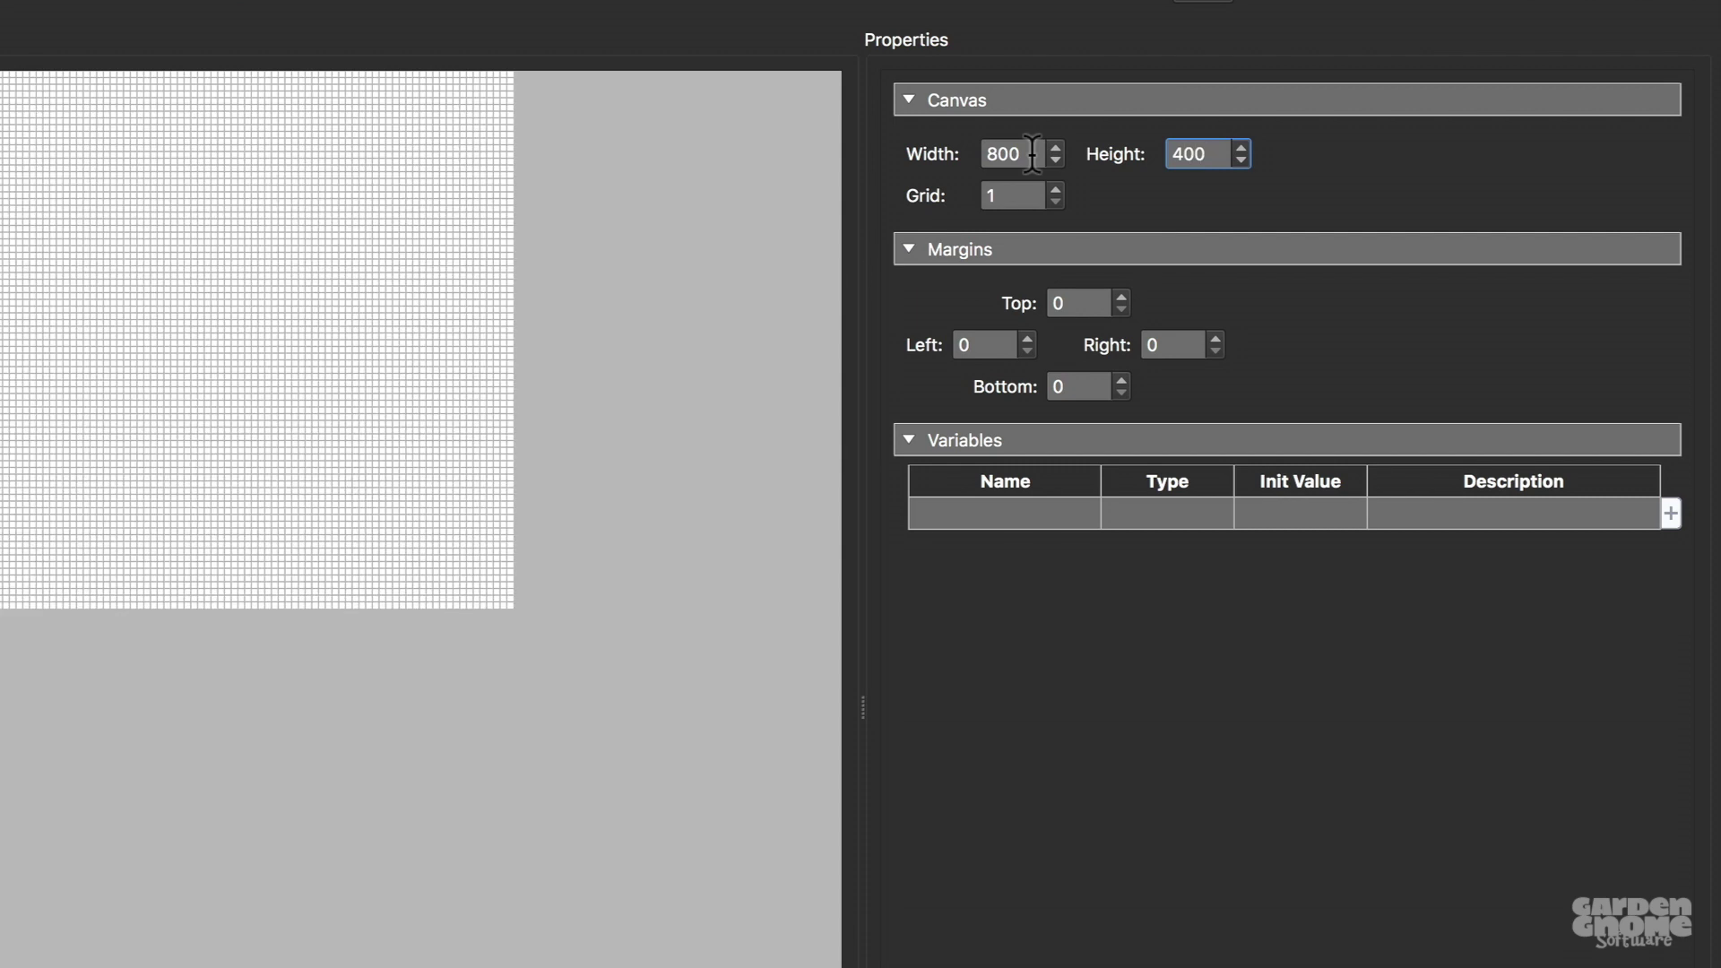
pyautogui.doubleClick(1033, 194)
pyautogui.write('10')
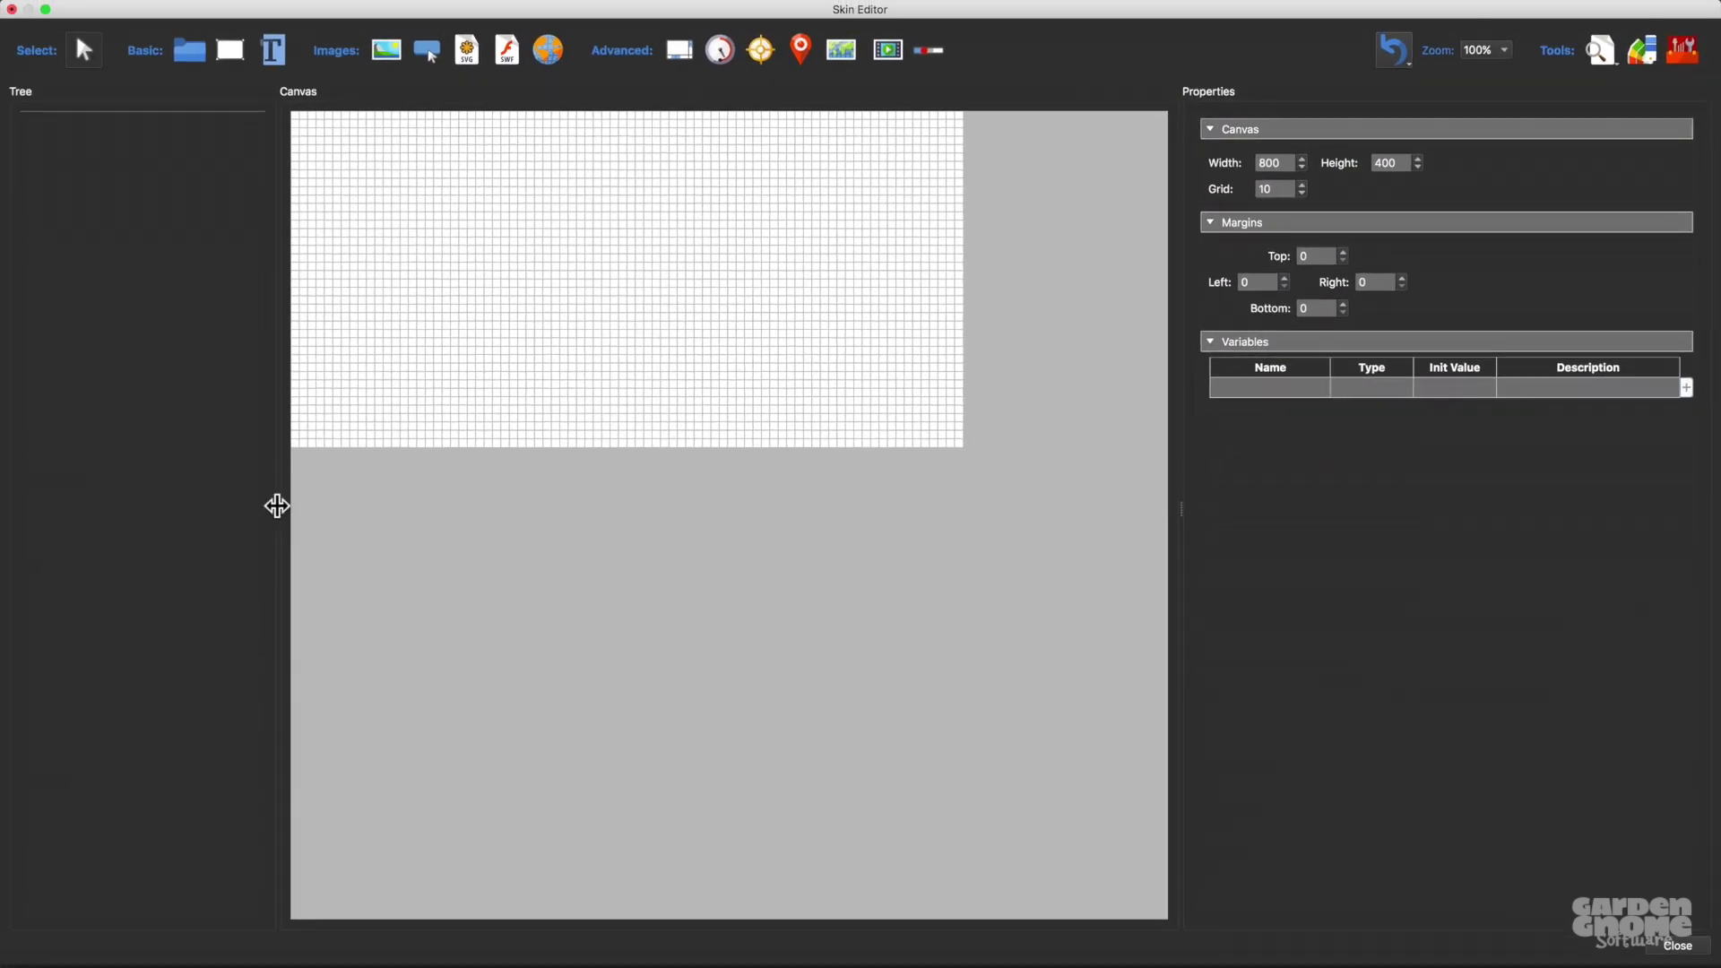
# Step: Collapse the Tree and Properties panels and view the canvas at 200% zoom
pyautogui.moveTo(277, 506); pyautogui.dragTo(4, 493)
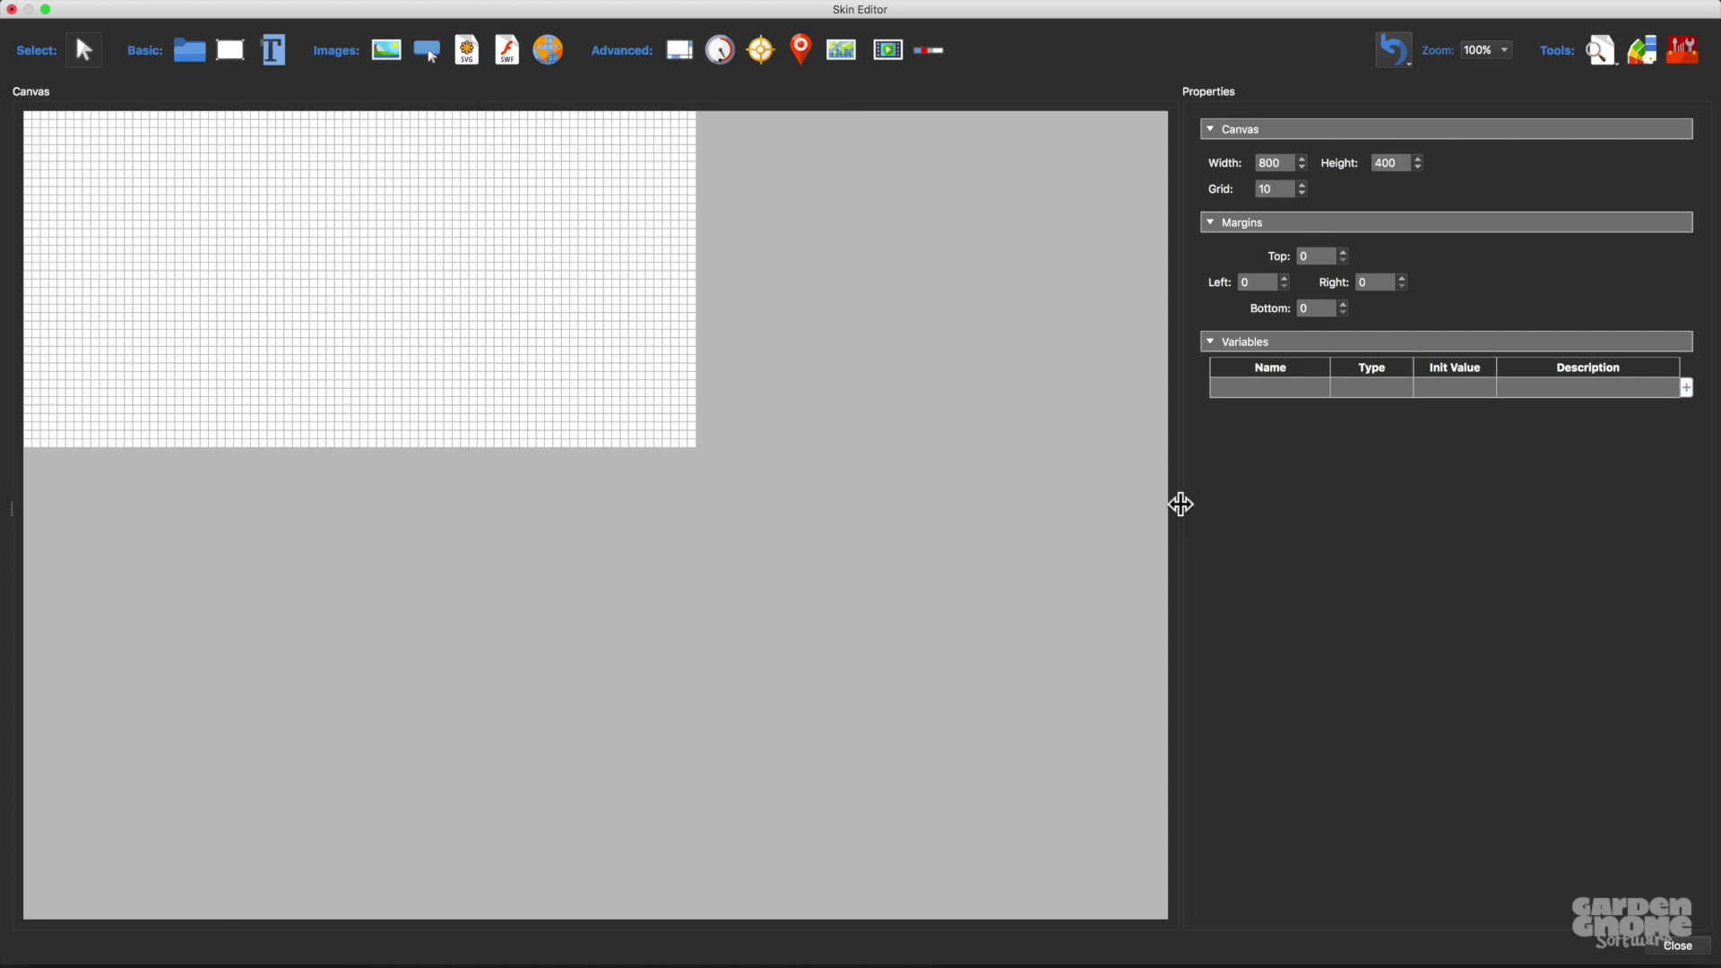
pyautogui.moveTo(1181, 504); pyautogui.dragTo(1628, 460)
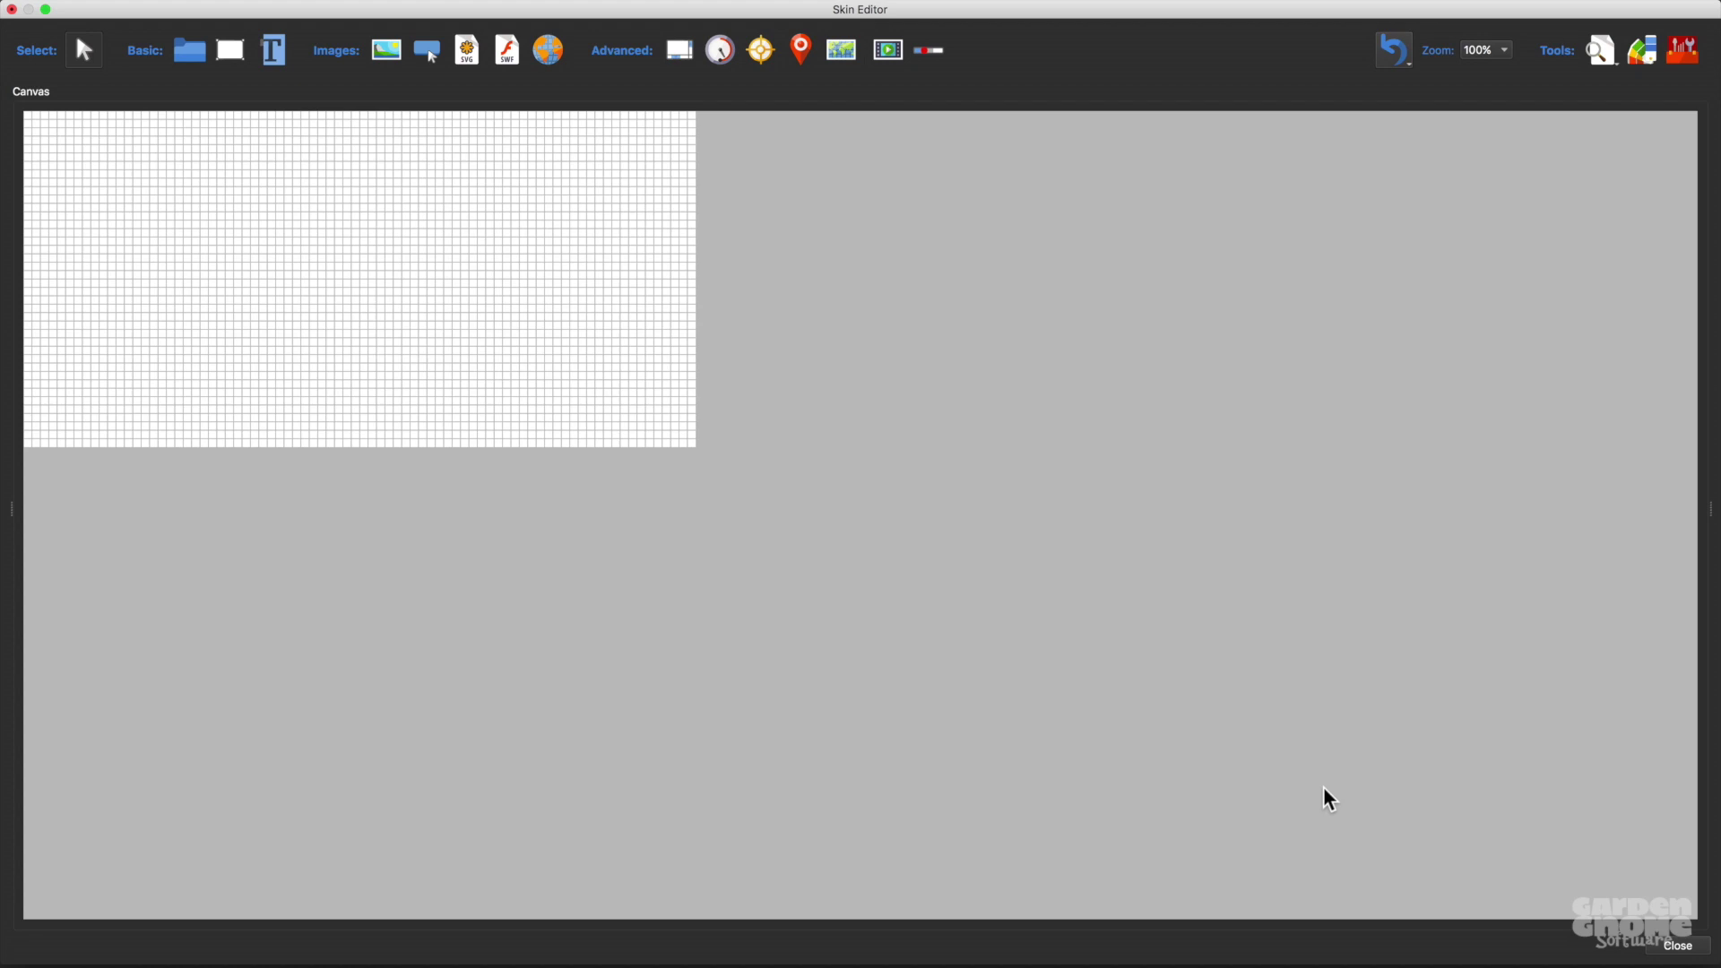
pyautogui.click(1481, 54)
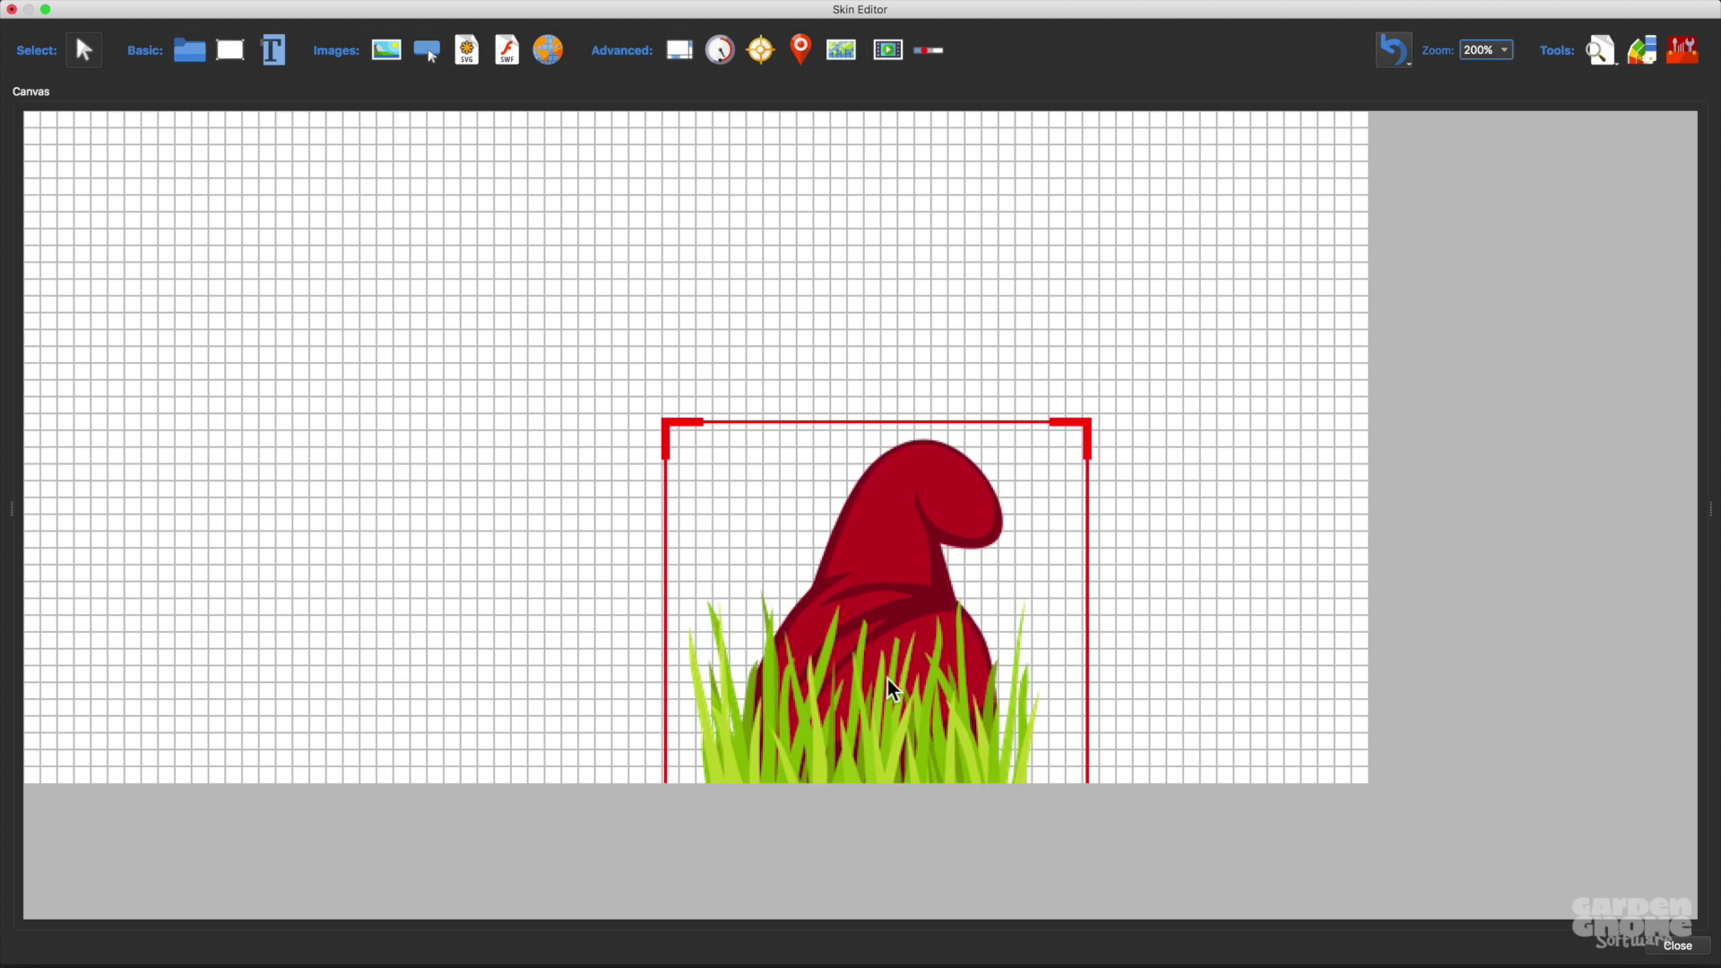
# Step: Move the gnome image near the canvas centre, reopen Properties and expand its Image section
pyautogui.moveTo(888, 678); pyautogui.dragTo(713, 477)
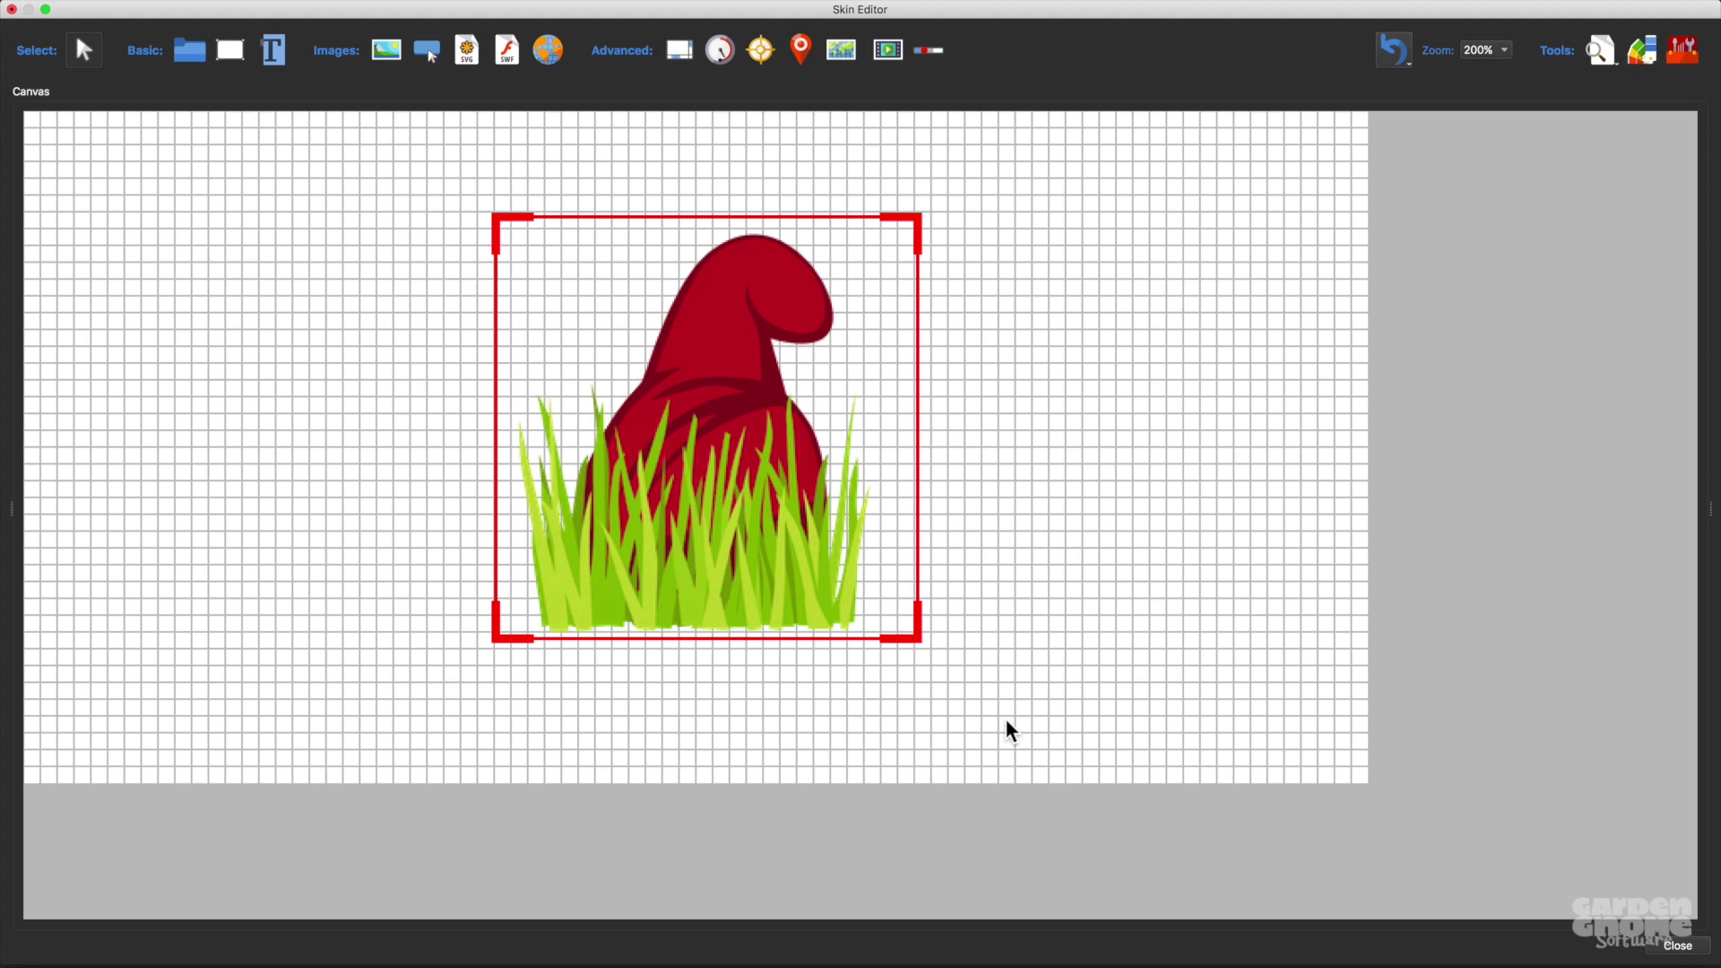
pyautogui.moveTo(1708, 508); pyautogui.dragTo(1460, 519)
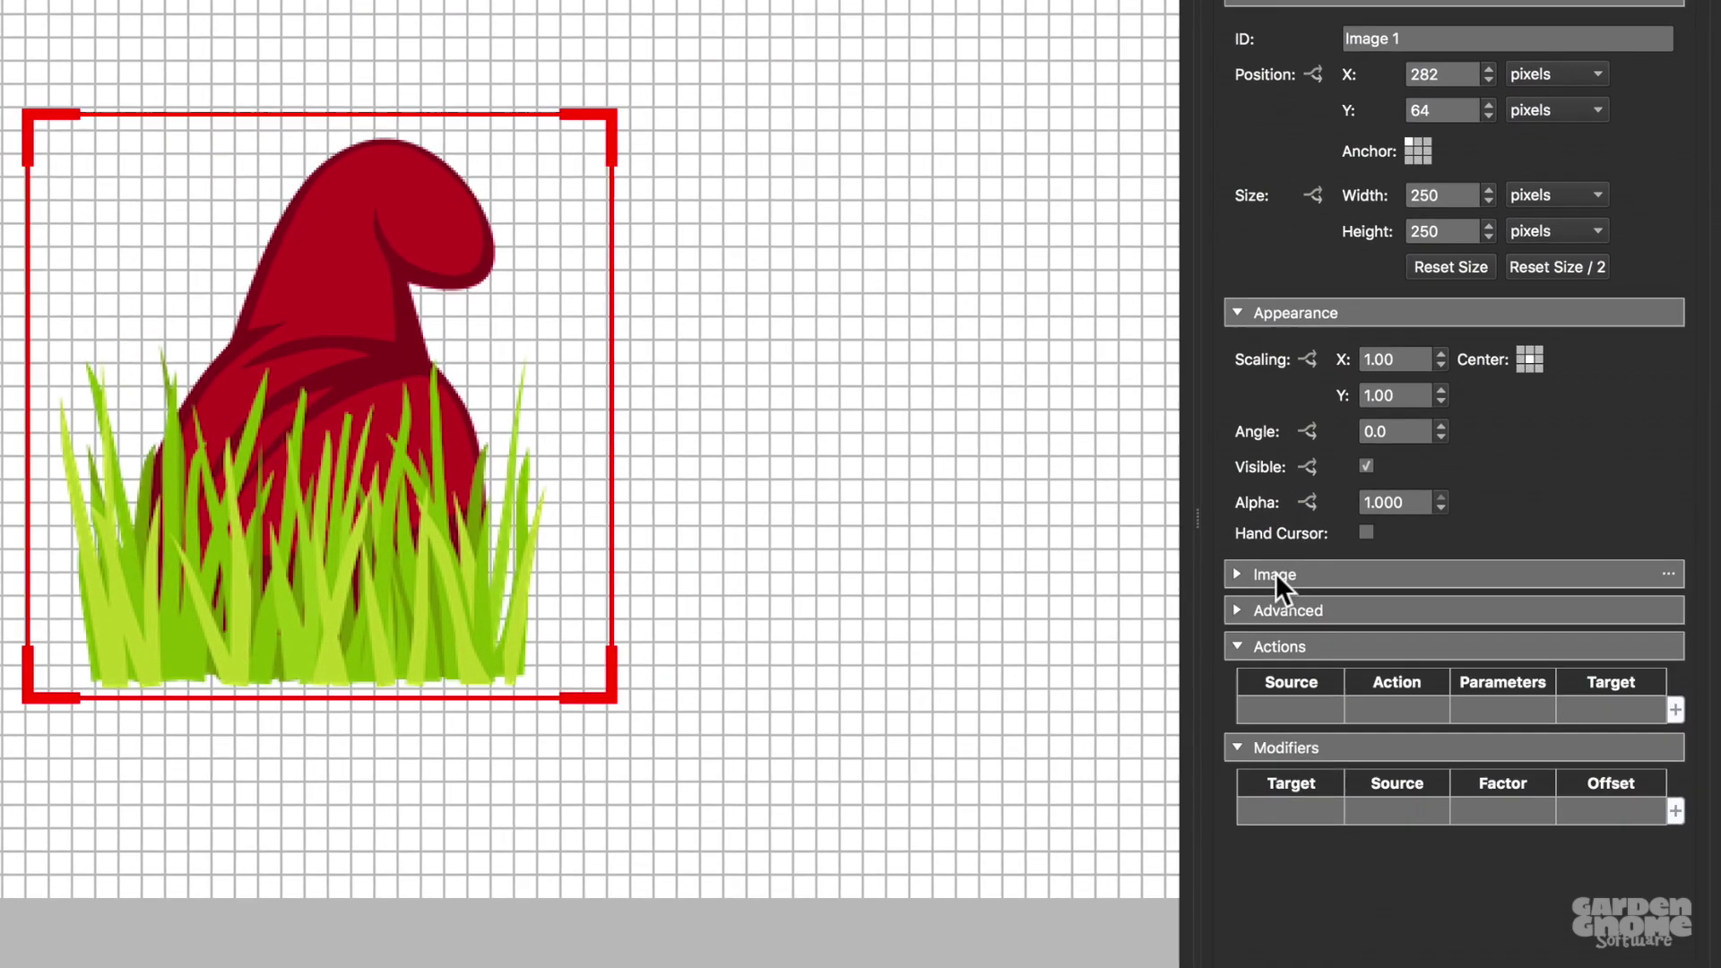
pyautogui.click(1399, 549)
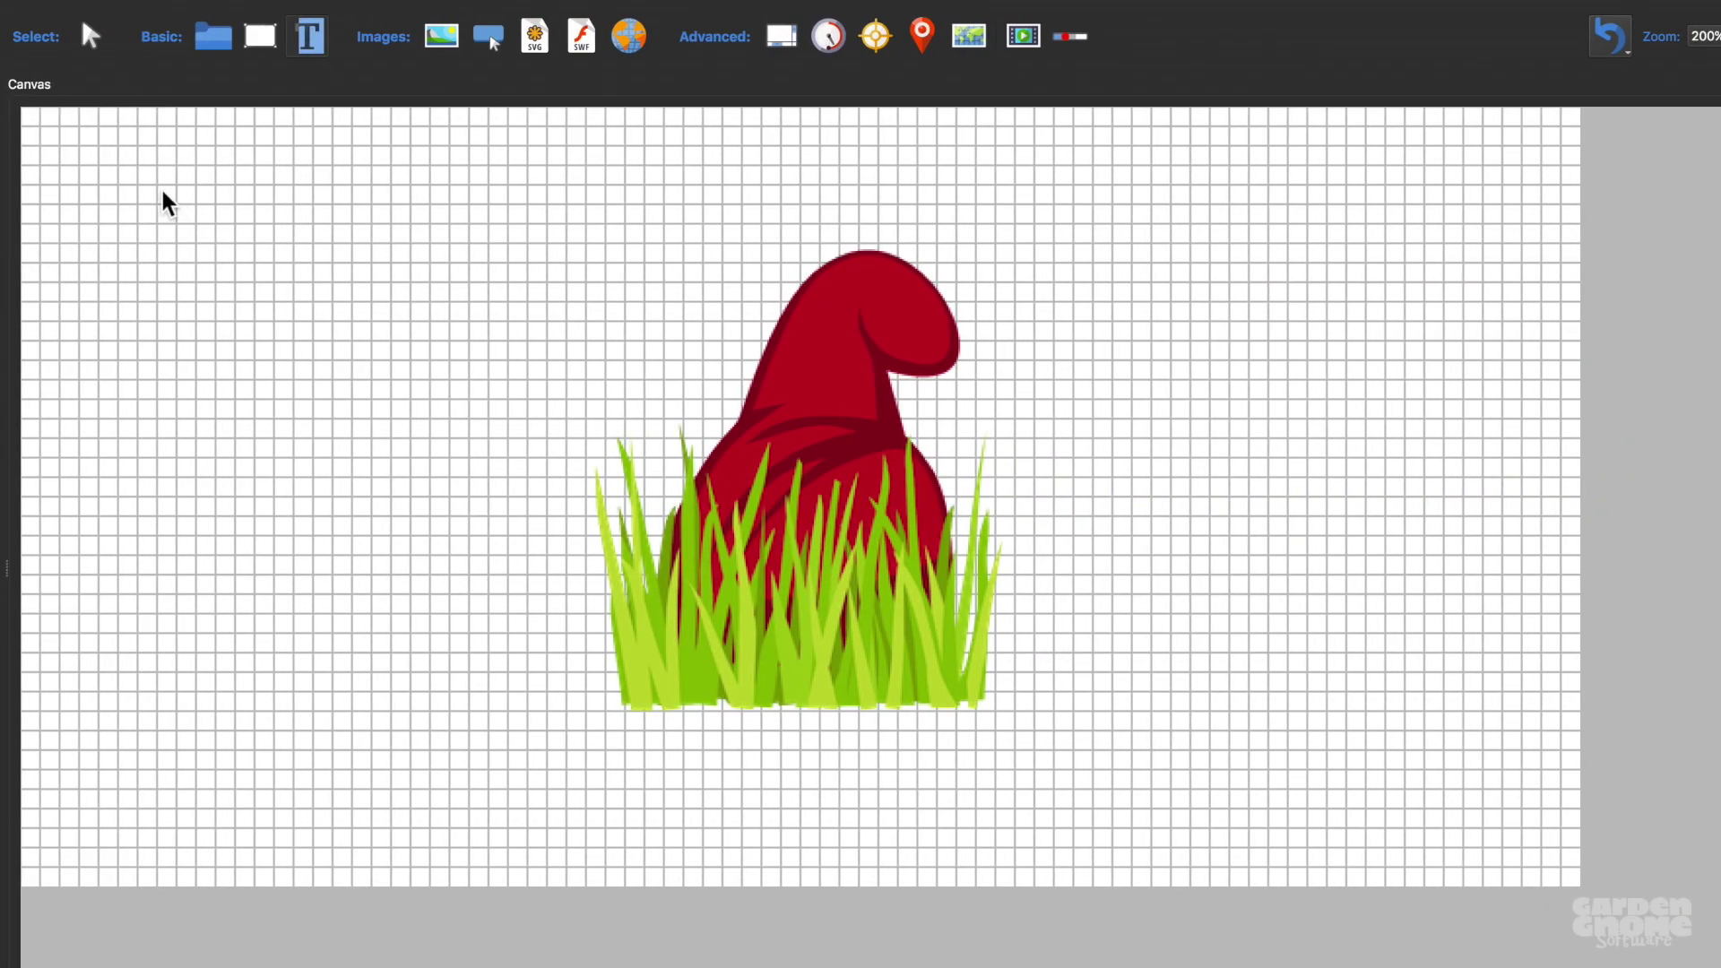
# Step: Draw a text box at the canvas's upper left and edit it to read 'This is a Text Box.'
pyautogui.moveTo(154, 186); pyautogui.dragTo(431, 321)
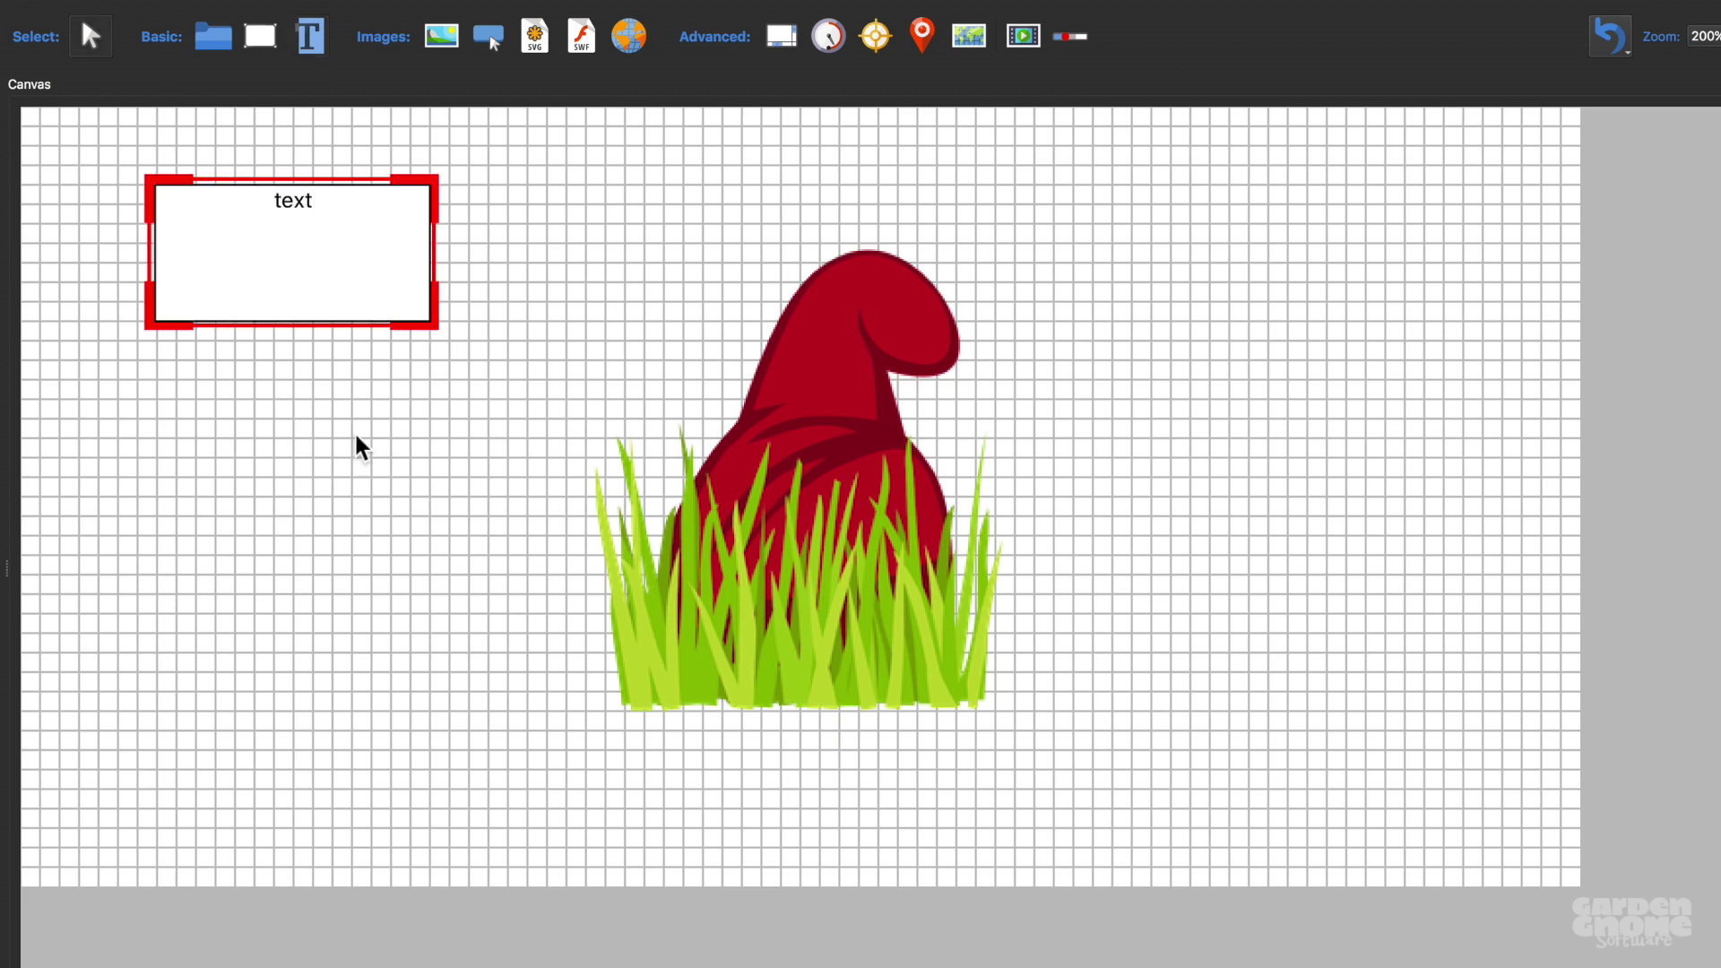
pyautogui.doubleClick(285, 225)
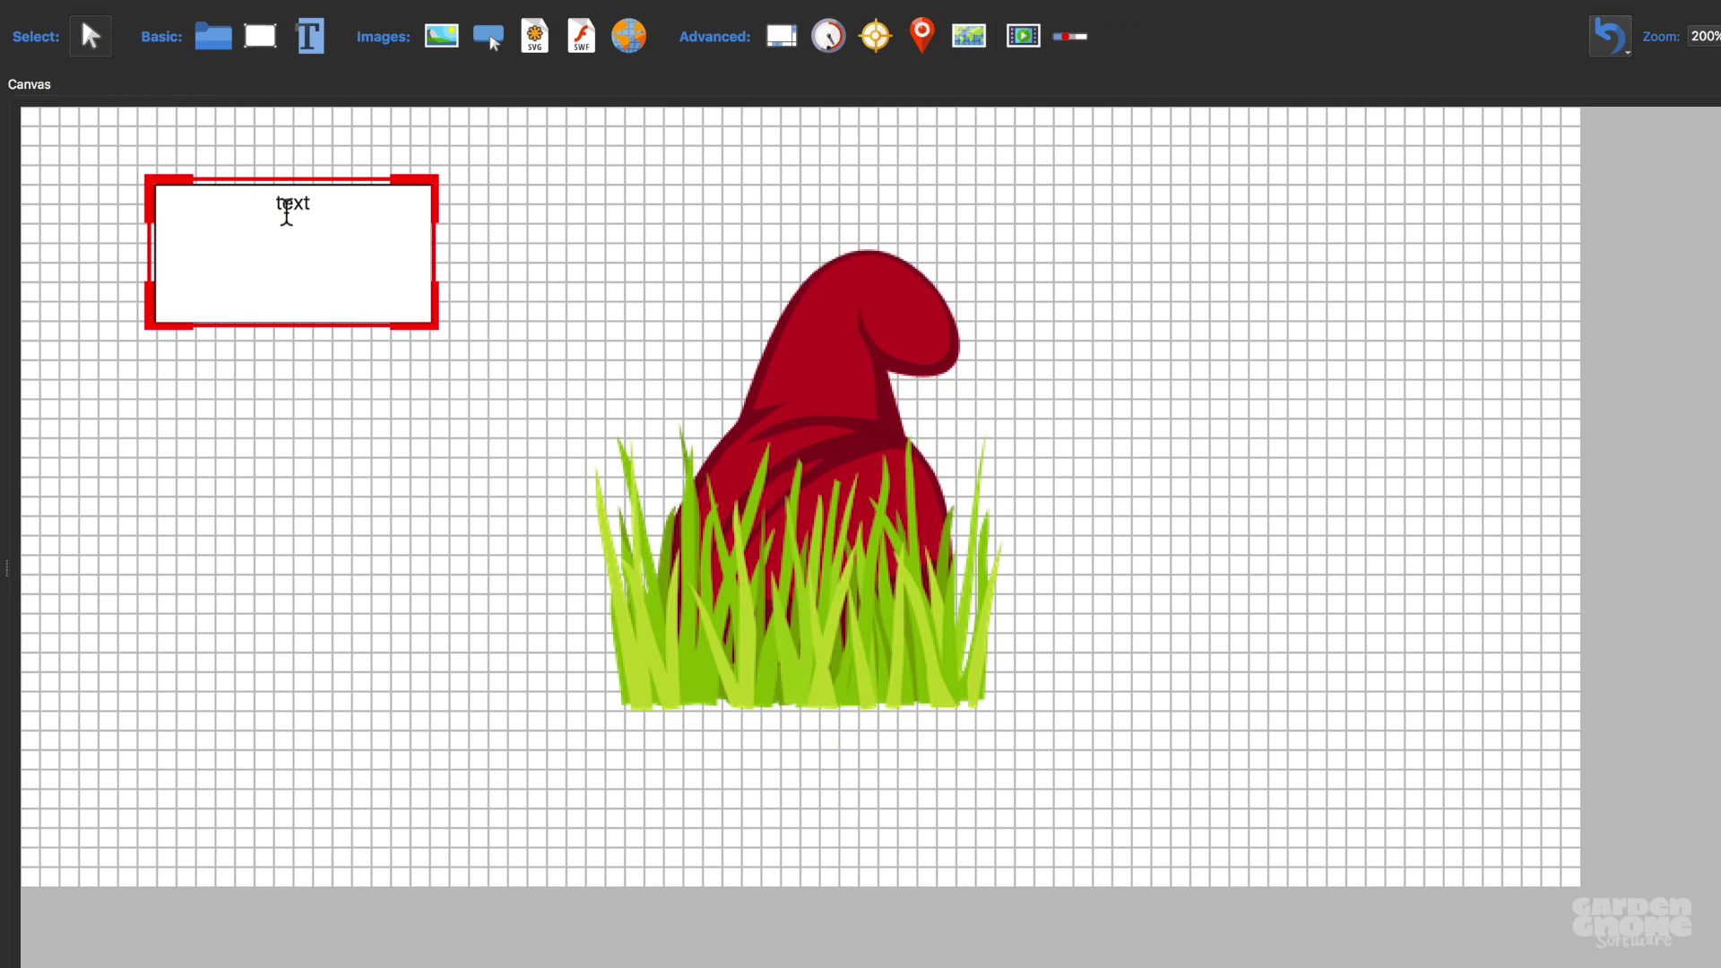
pyautogui.doubleClick(288, 205)
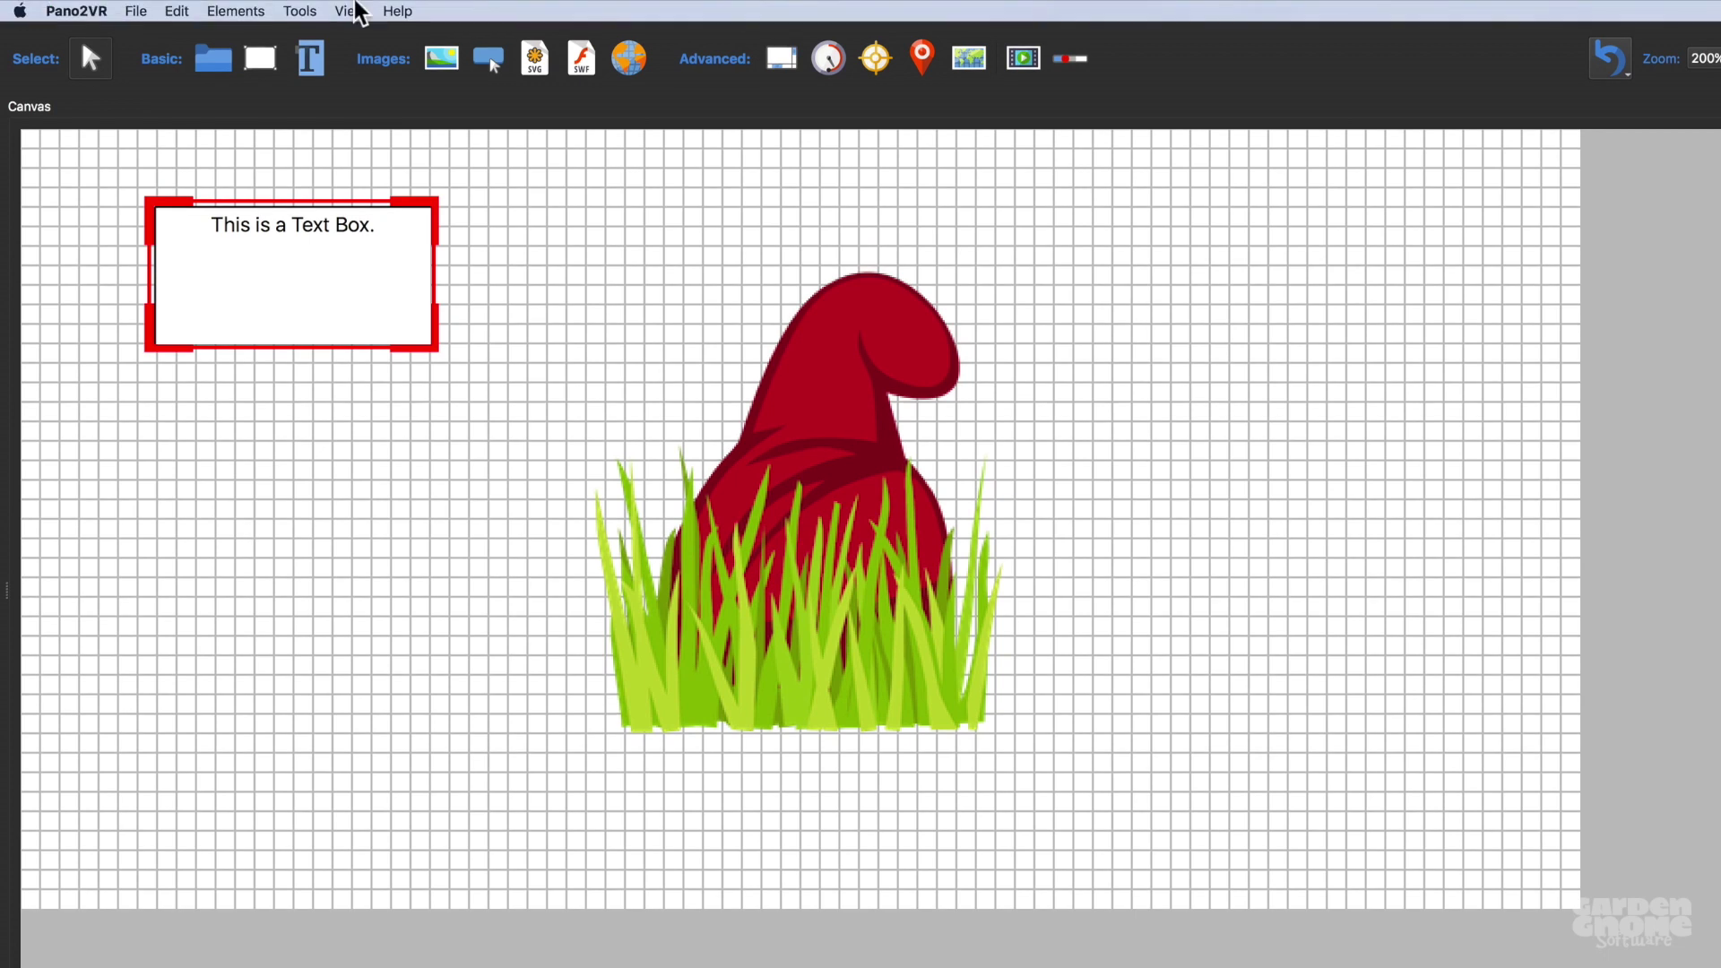
# Step: Enable Snap to Guides and drag the text box onto the gnome's lower left
pyautogui.click(352, 11)
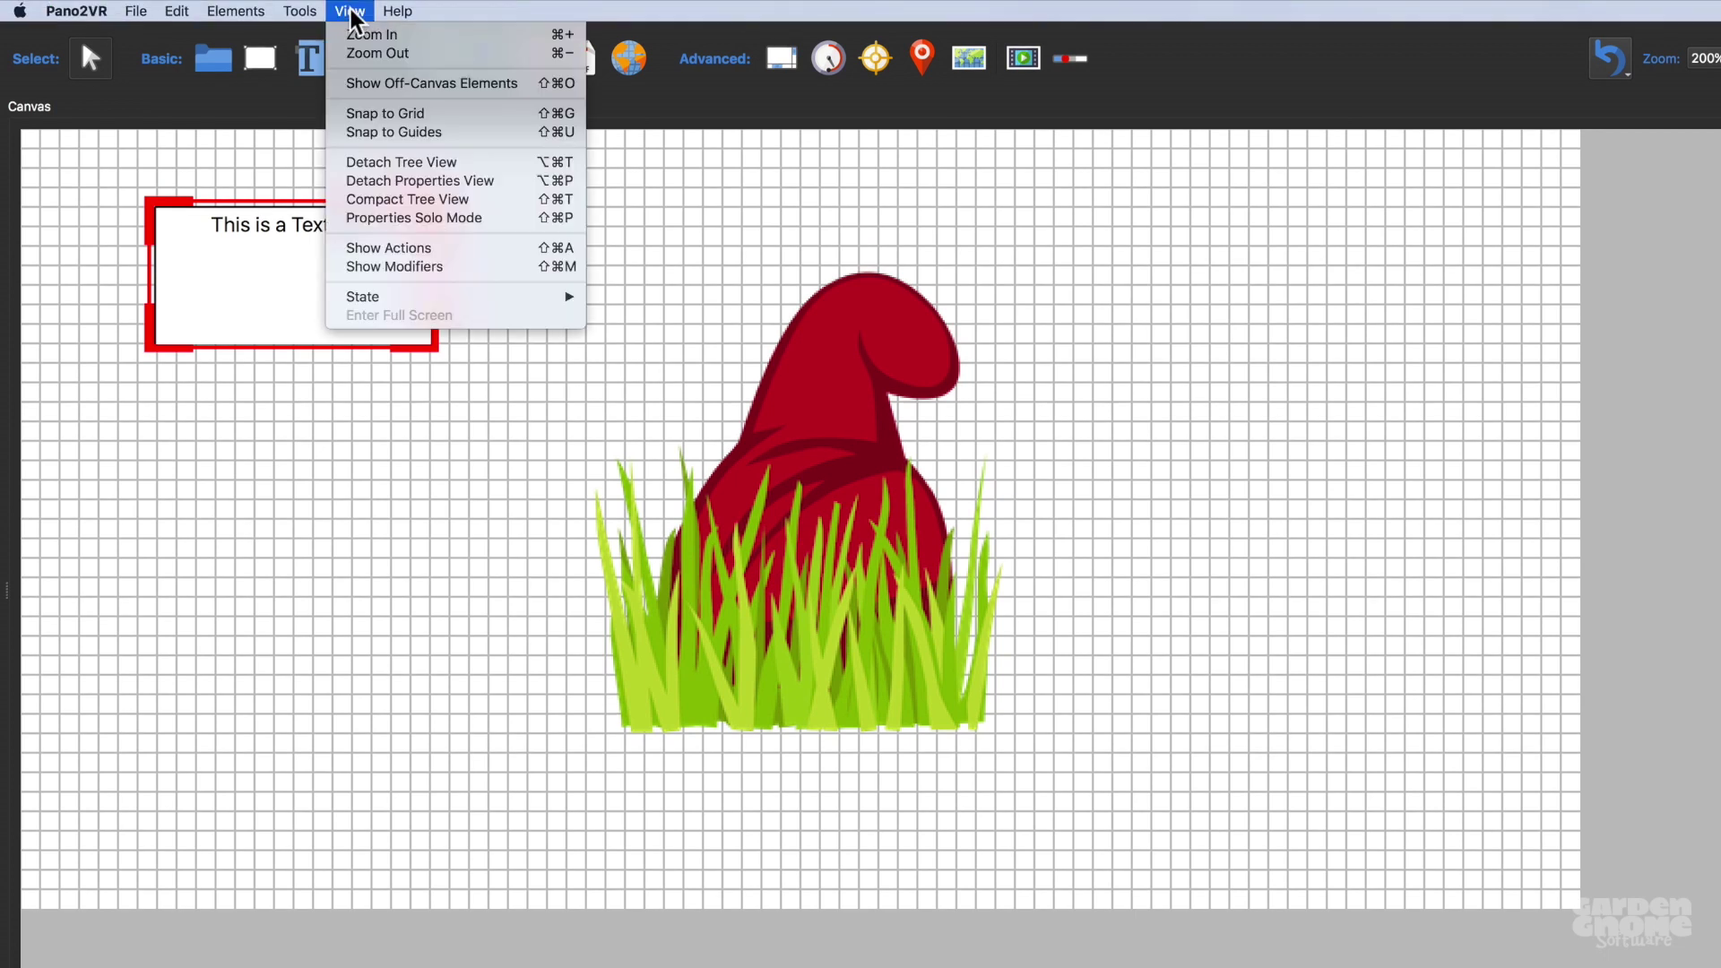
pyautogui.click(520, 134)
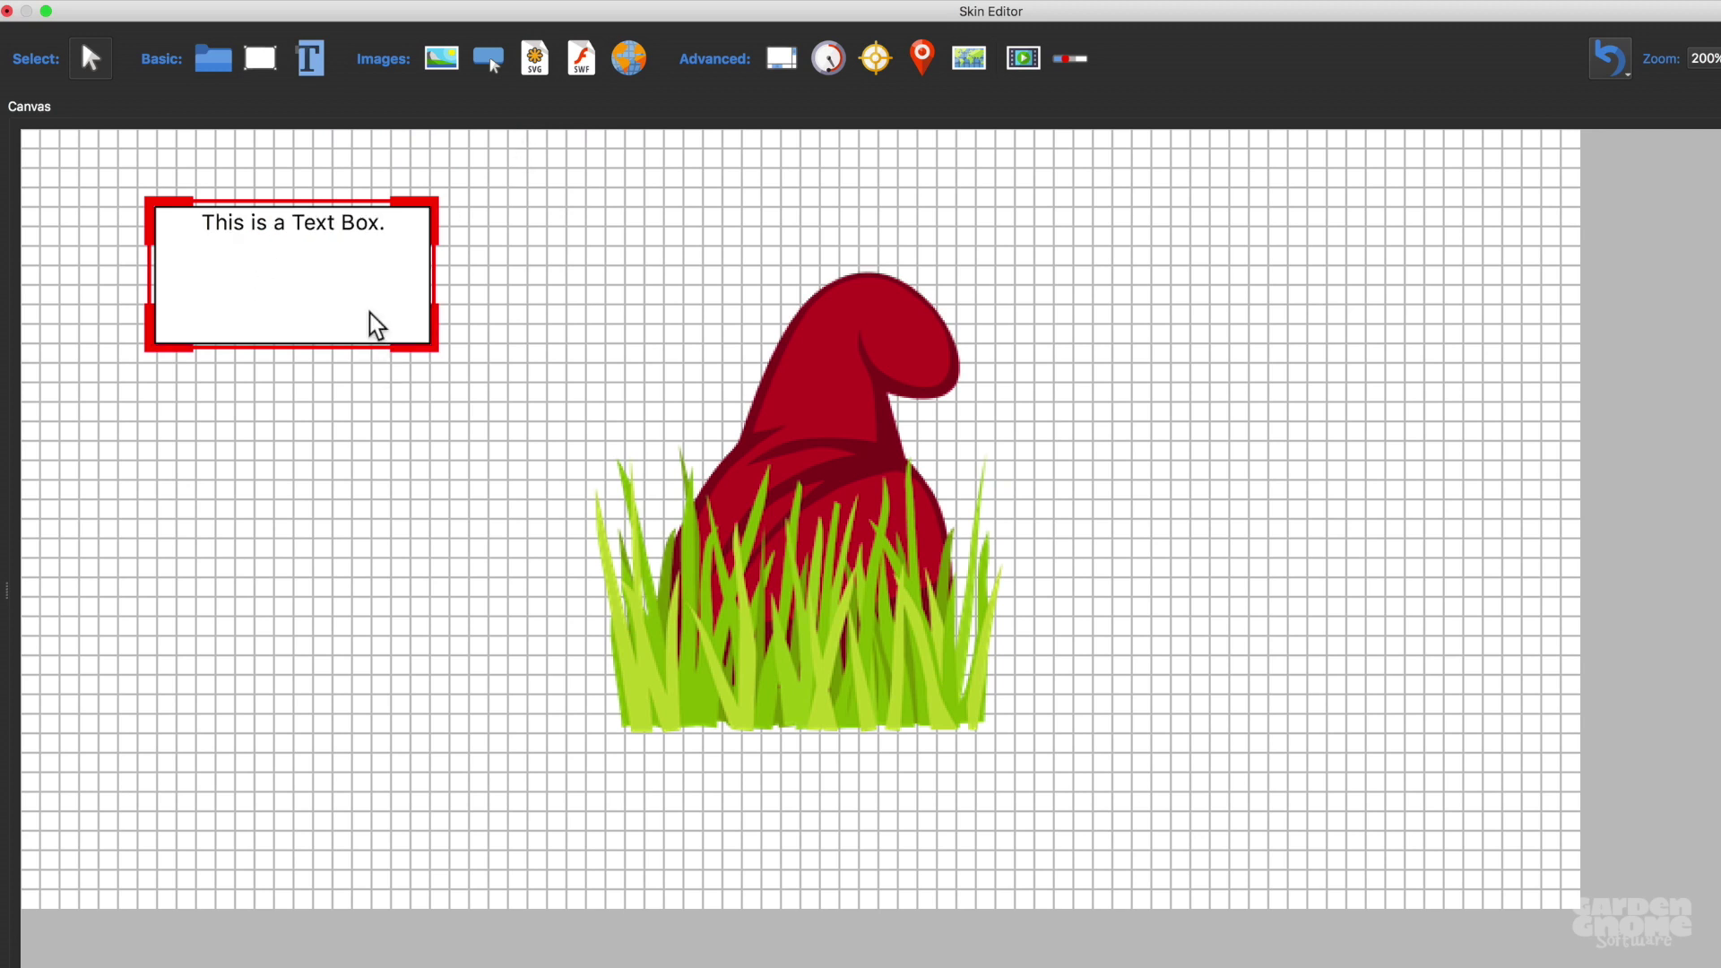
pyautogui.moveTo(368, 311); pyautogui.dragTo(438, 384)
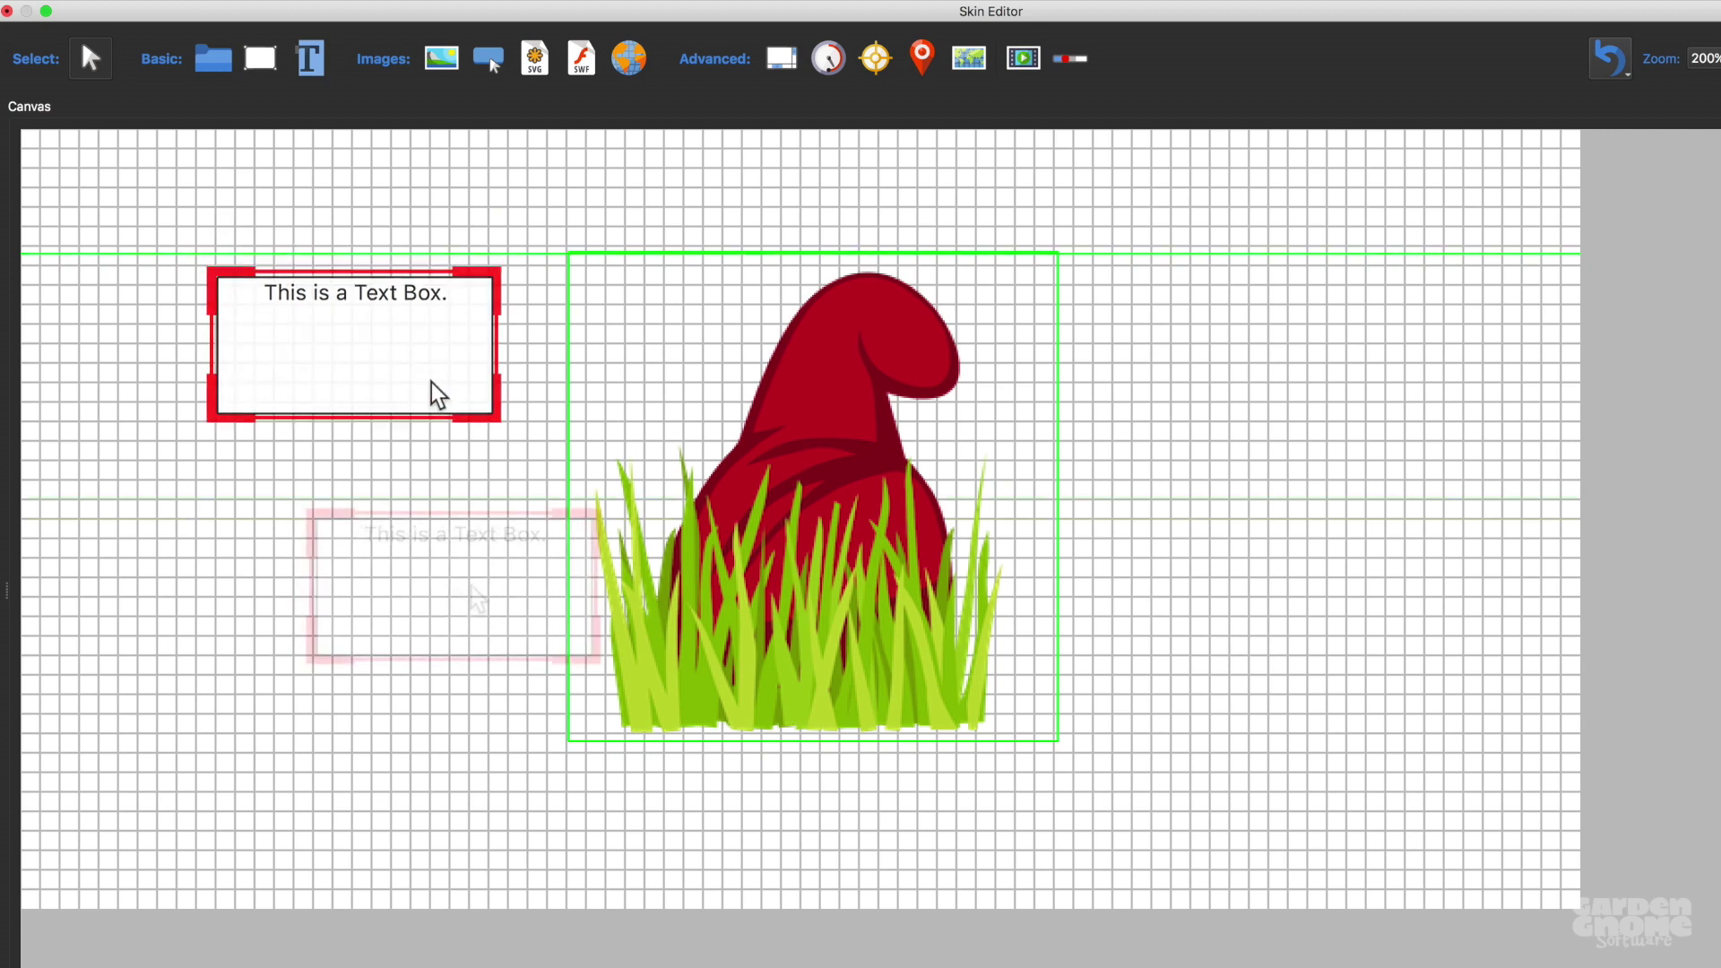
pyautogui.moveTo(476, 591); pyautogui.dragTo(587, 600)
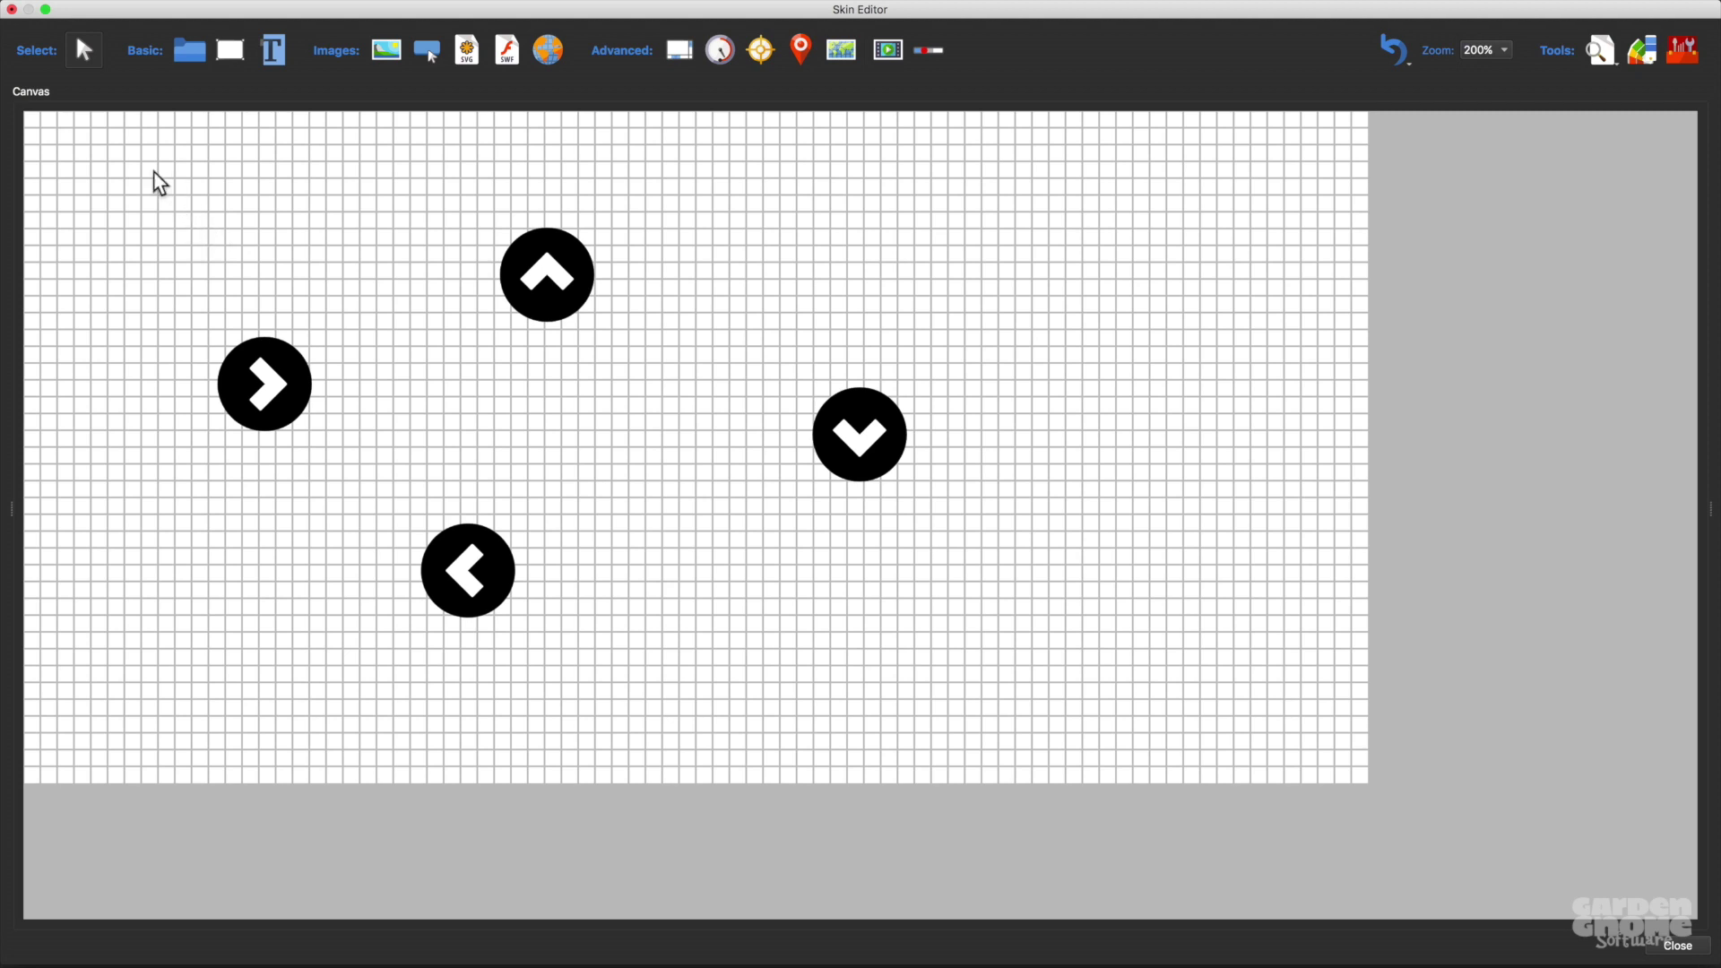
# Step: Marquee-select all four black circular arrow buttons scattered across the grid
pyautogui.moveTo(154, 174); pyautogui.dragTo(989, 690)
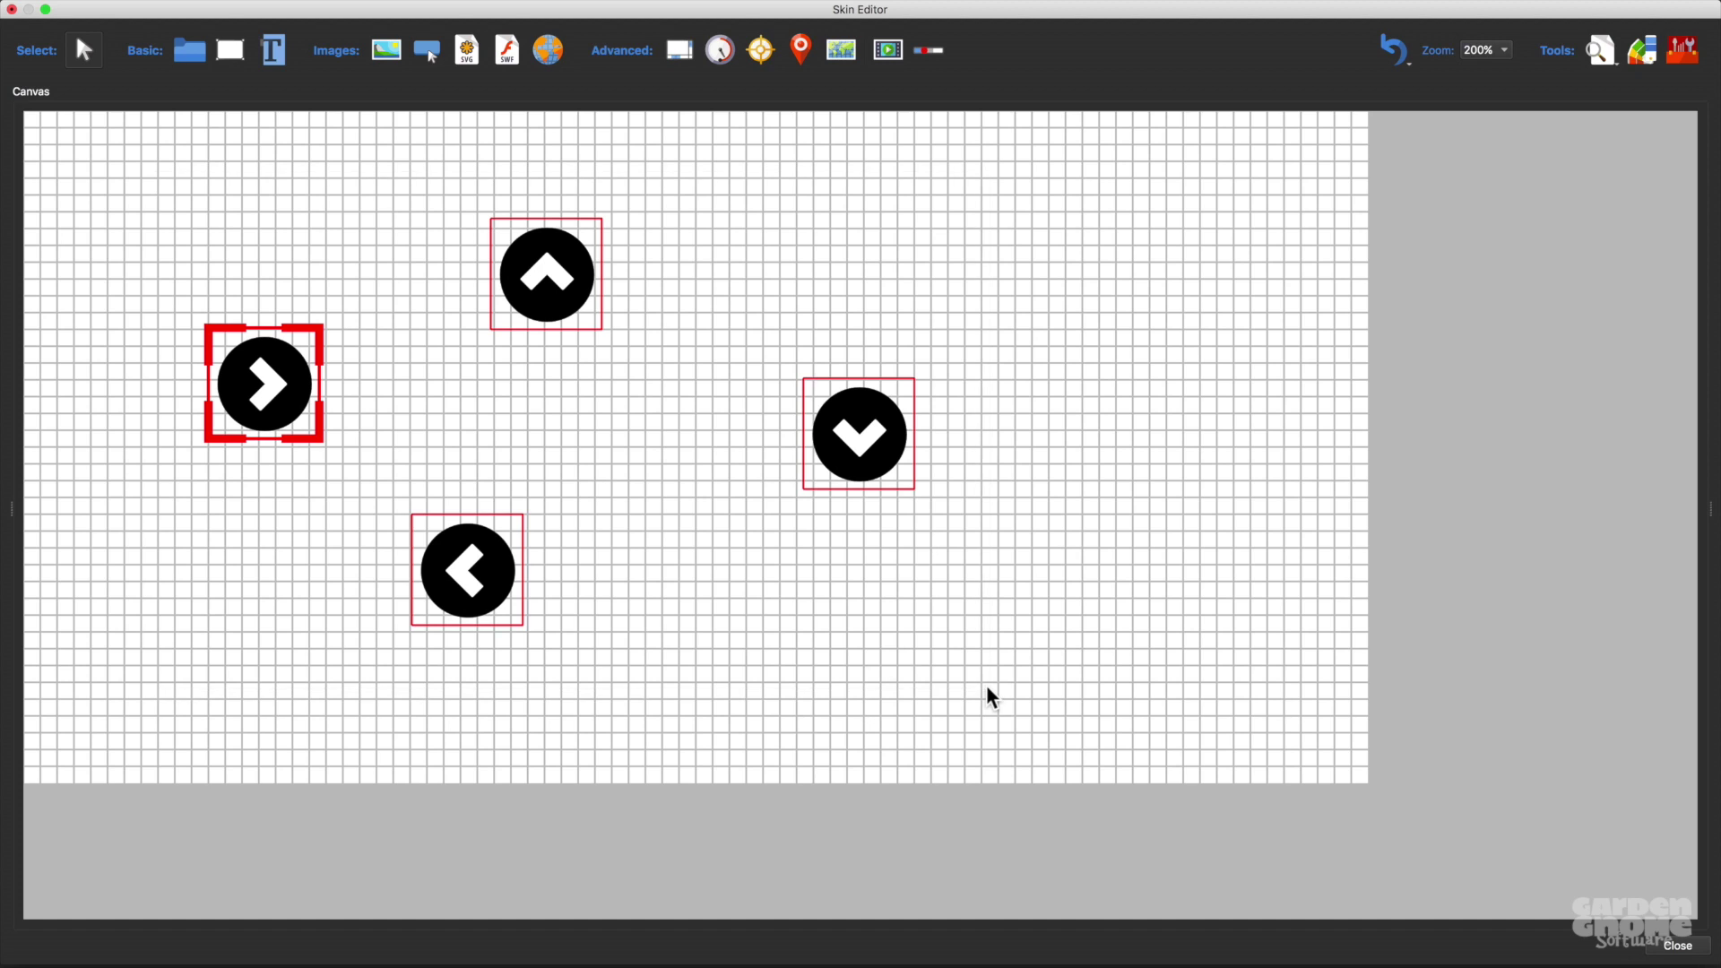
# Step: Align the four buttons on their vertical centers and distribute them evenly by horizontal centers
pyautogui.rightClick(298, 381)
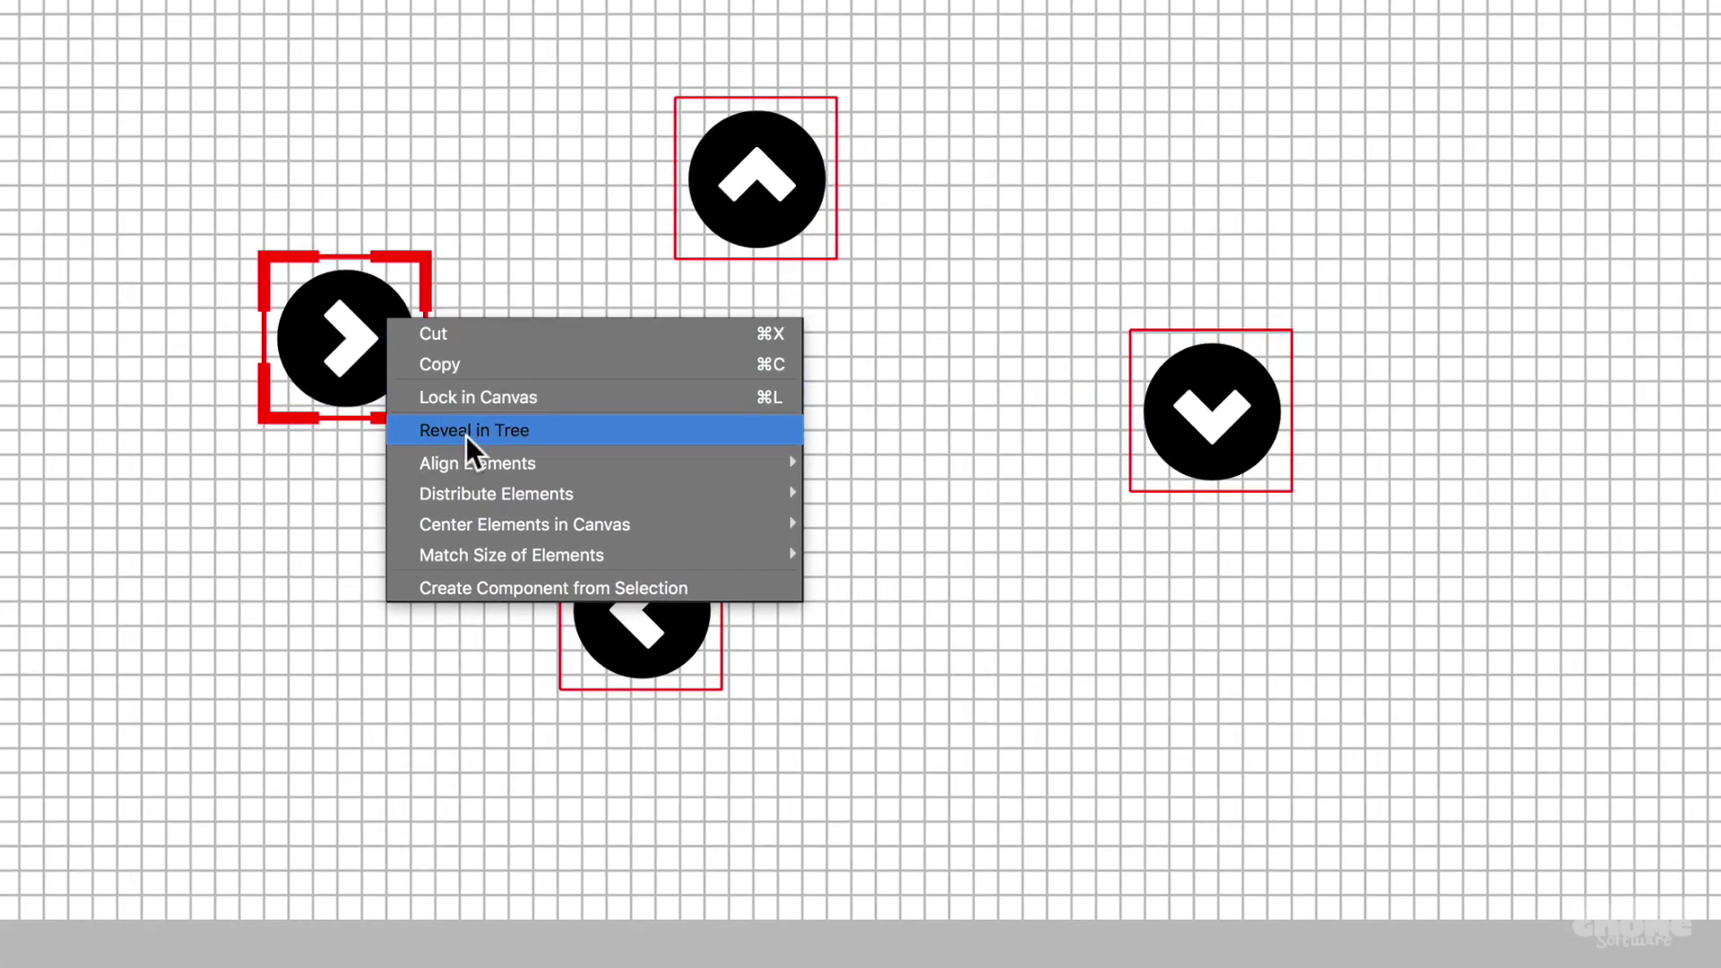
pyautogui.moveTo(477, 459)
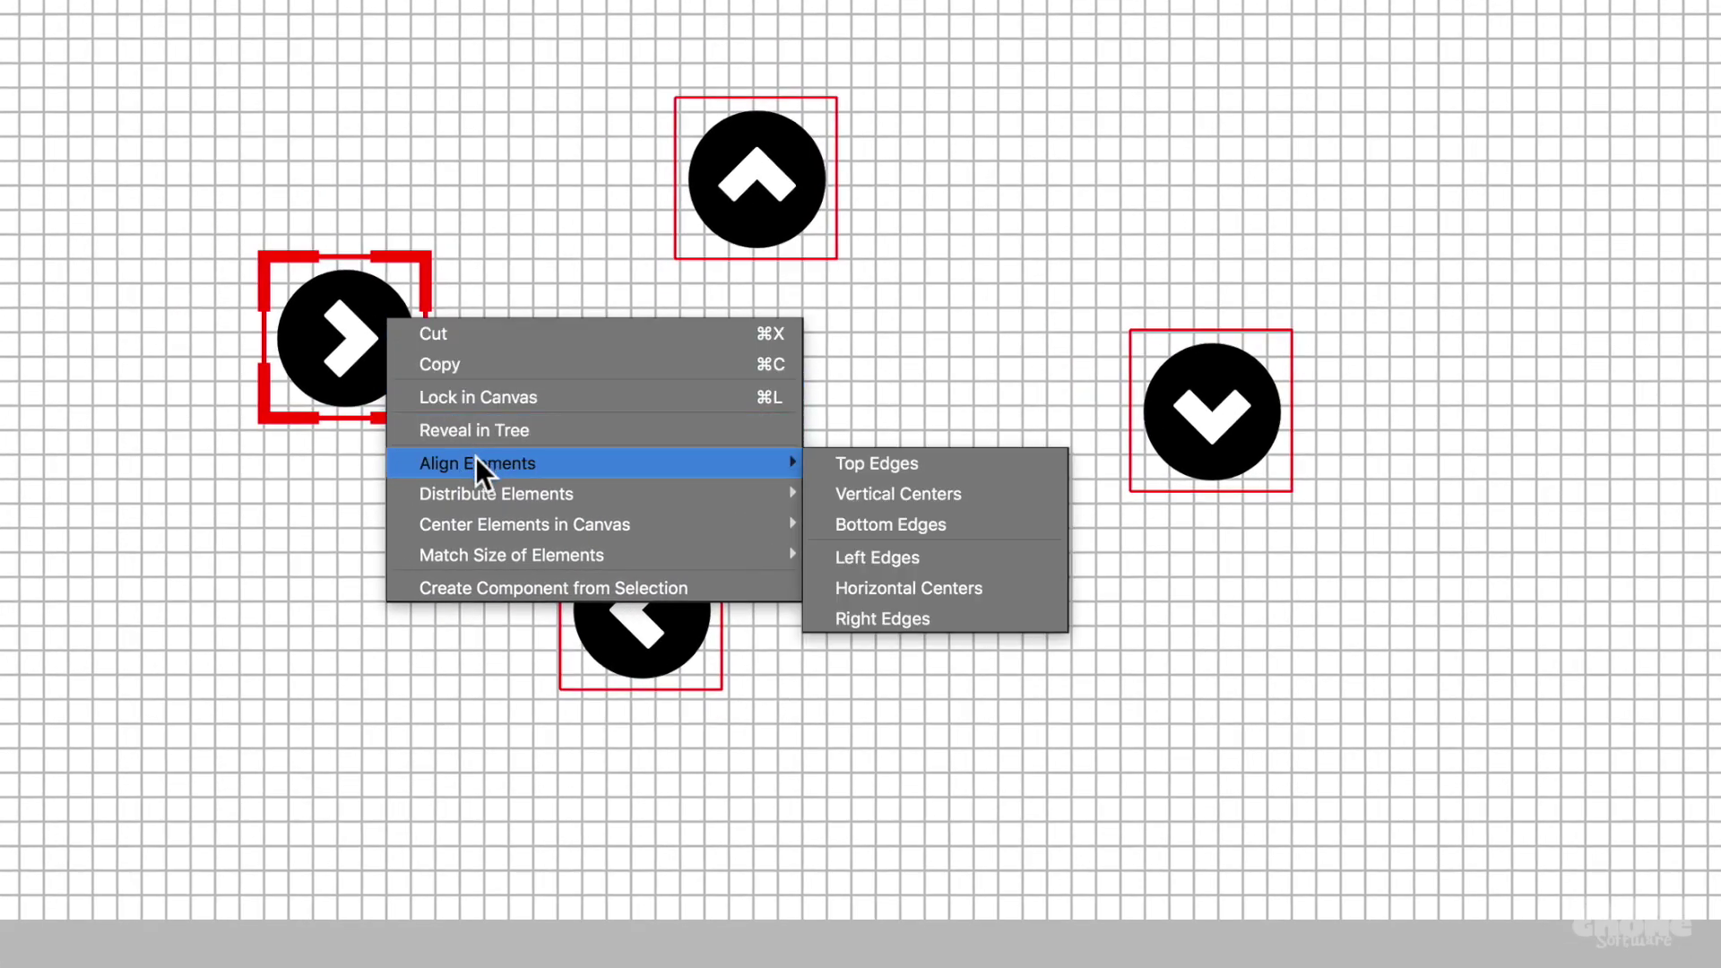
pyautogui.click(893, 492)
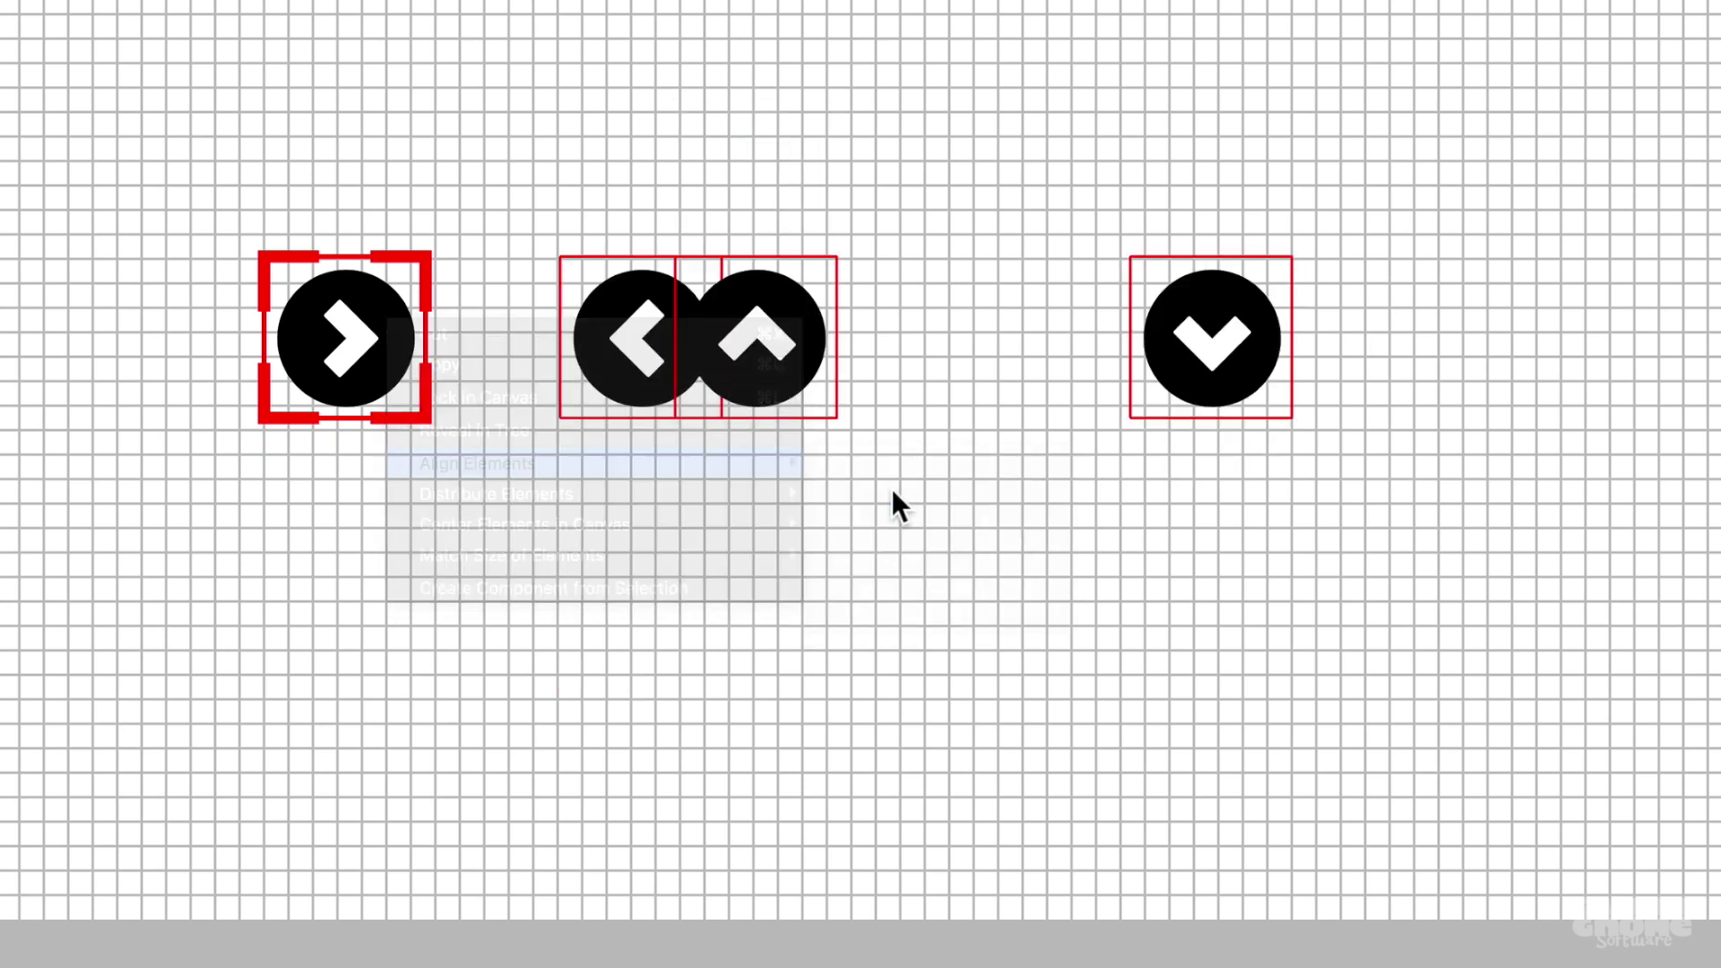
pyautogui.rightClick(356, 342)
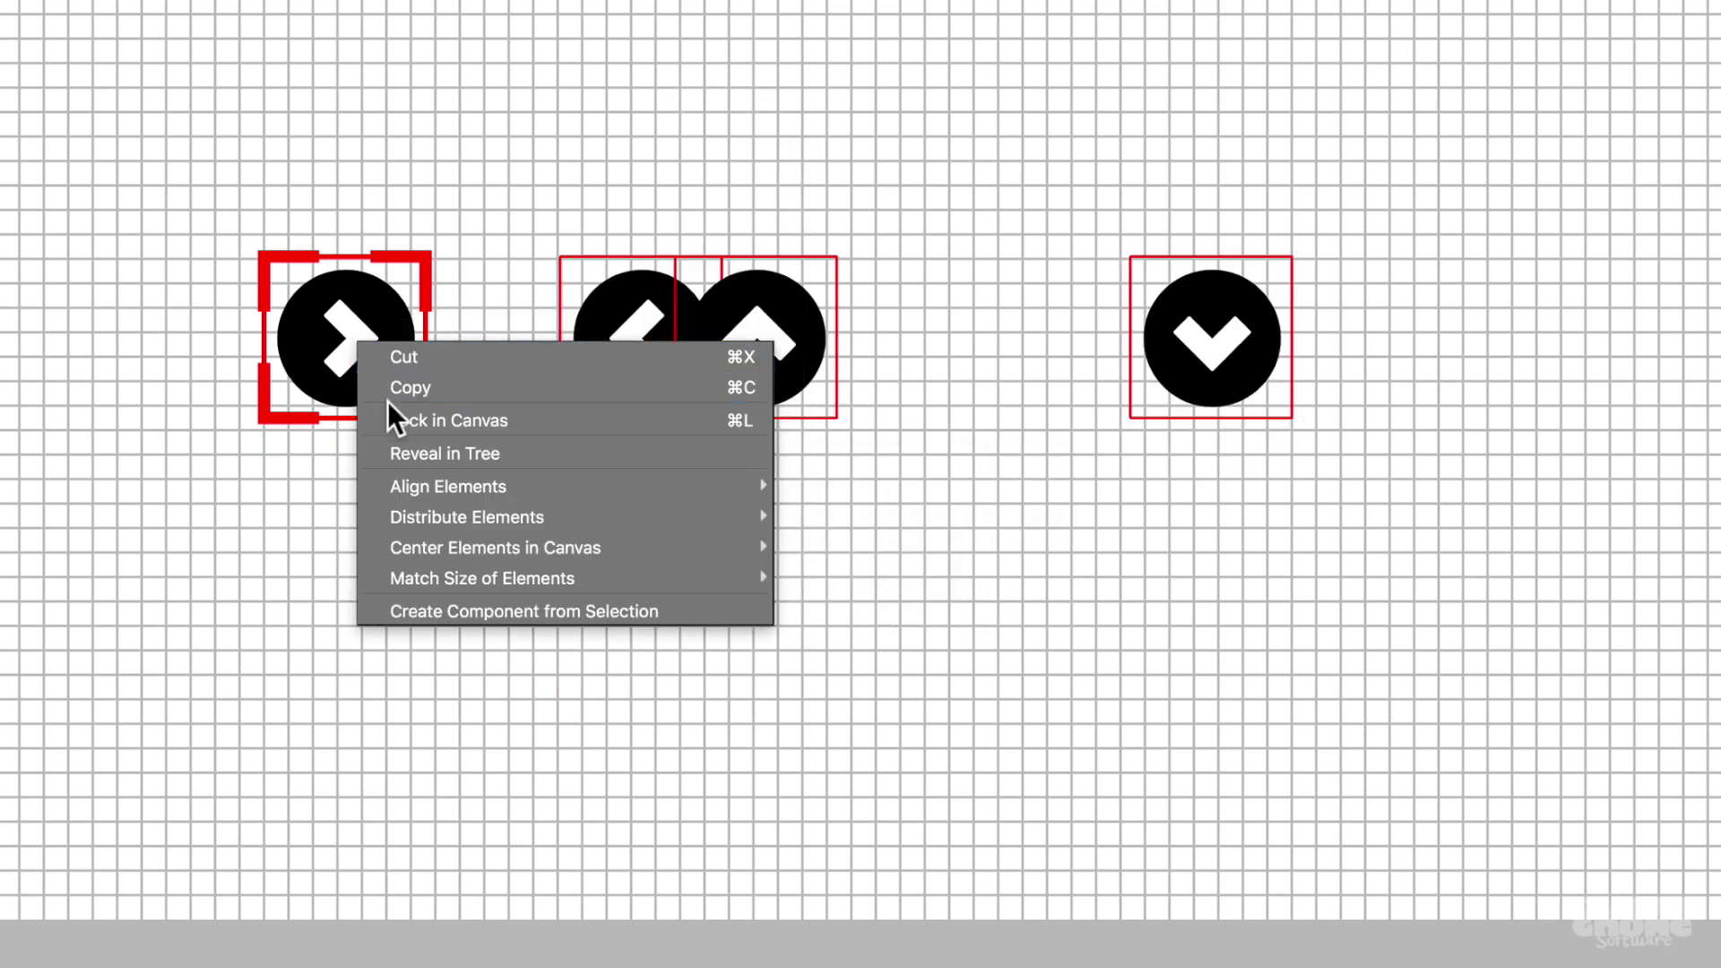
pyautogui.moveTo(427, 525)
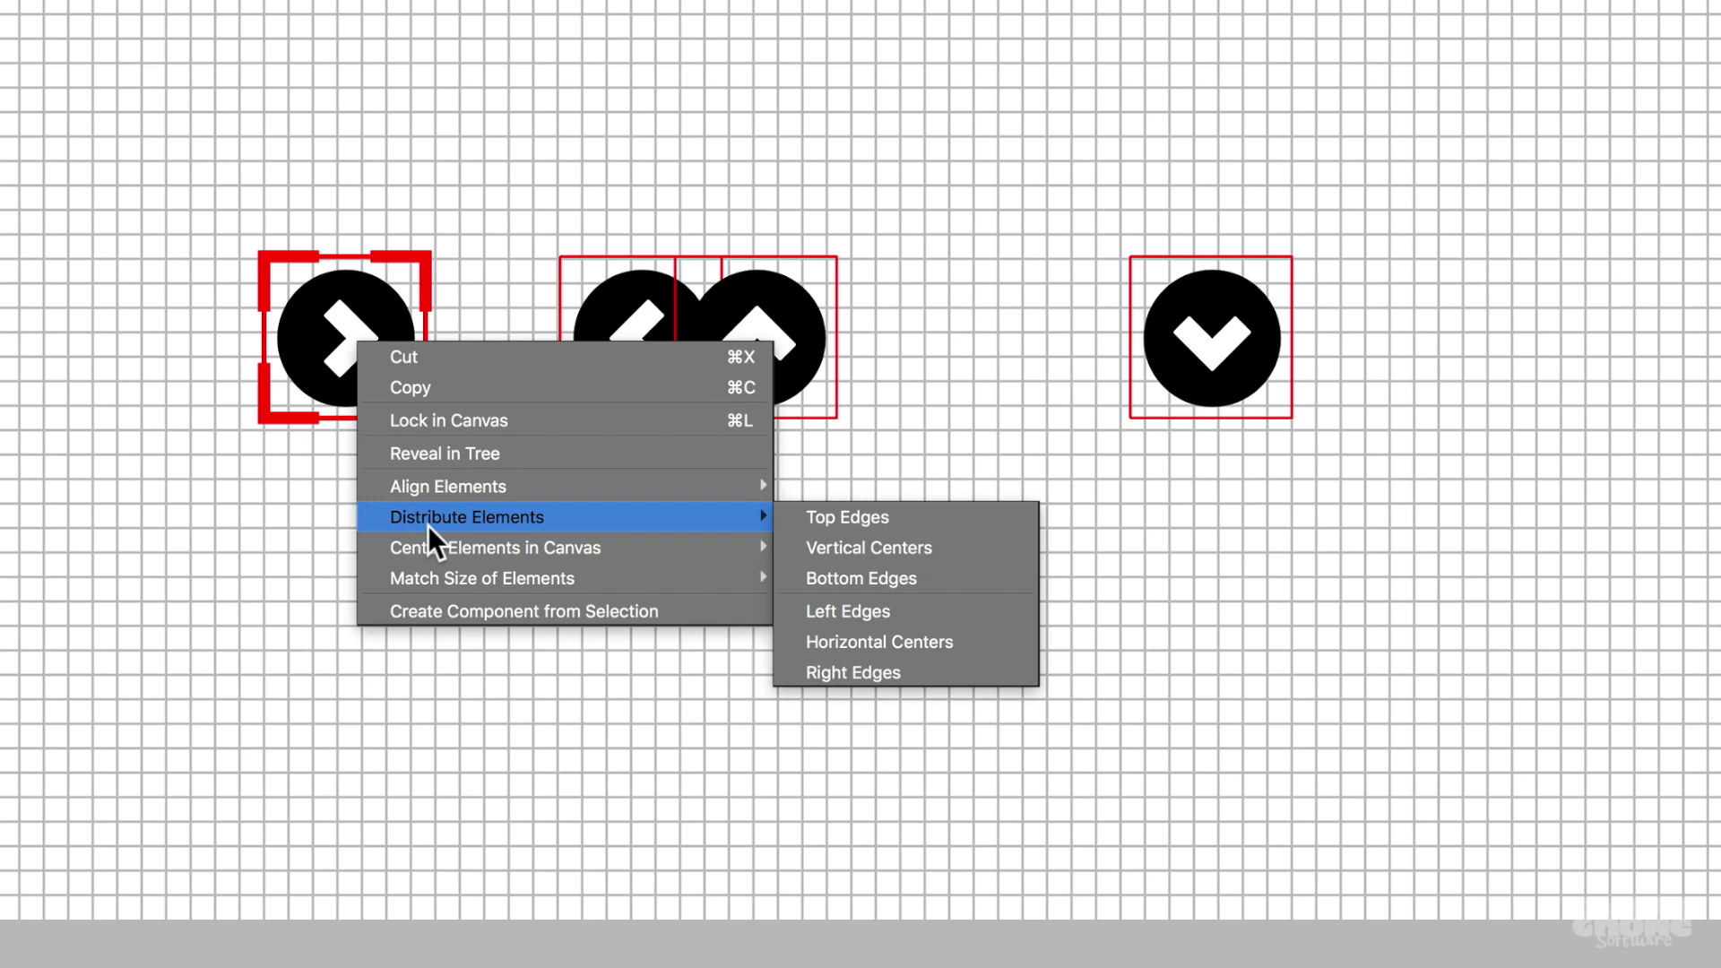
pyautogui.click(952, 634)
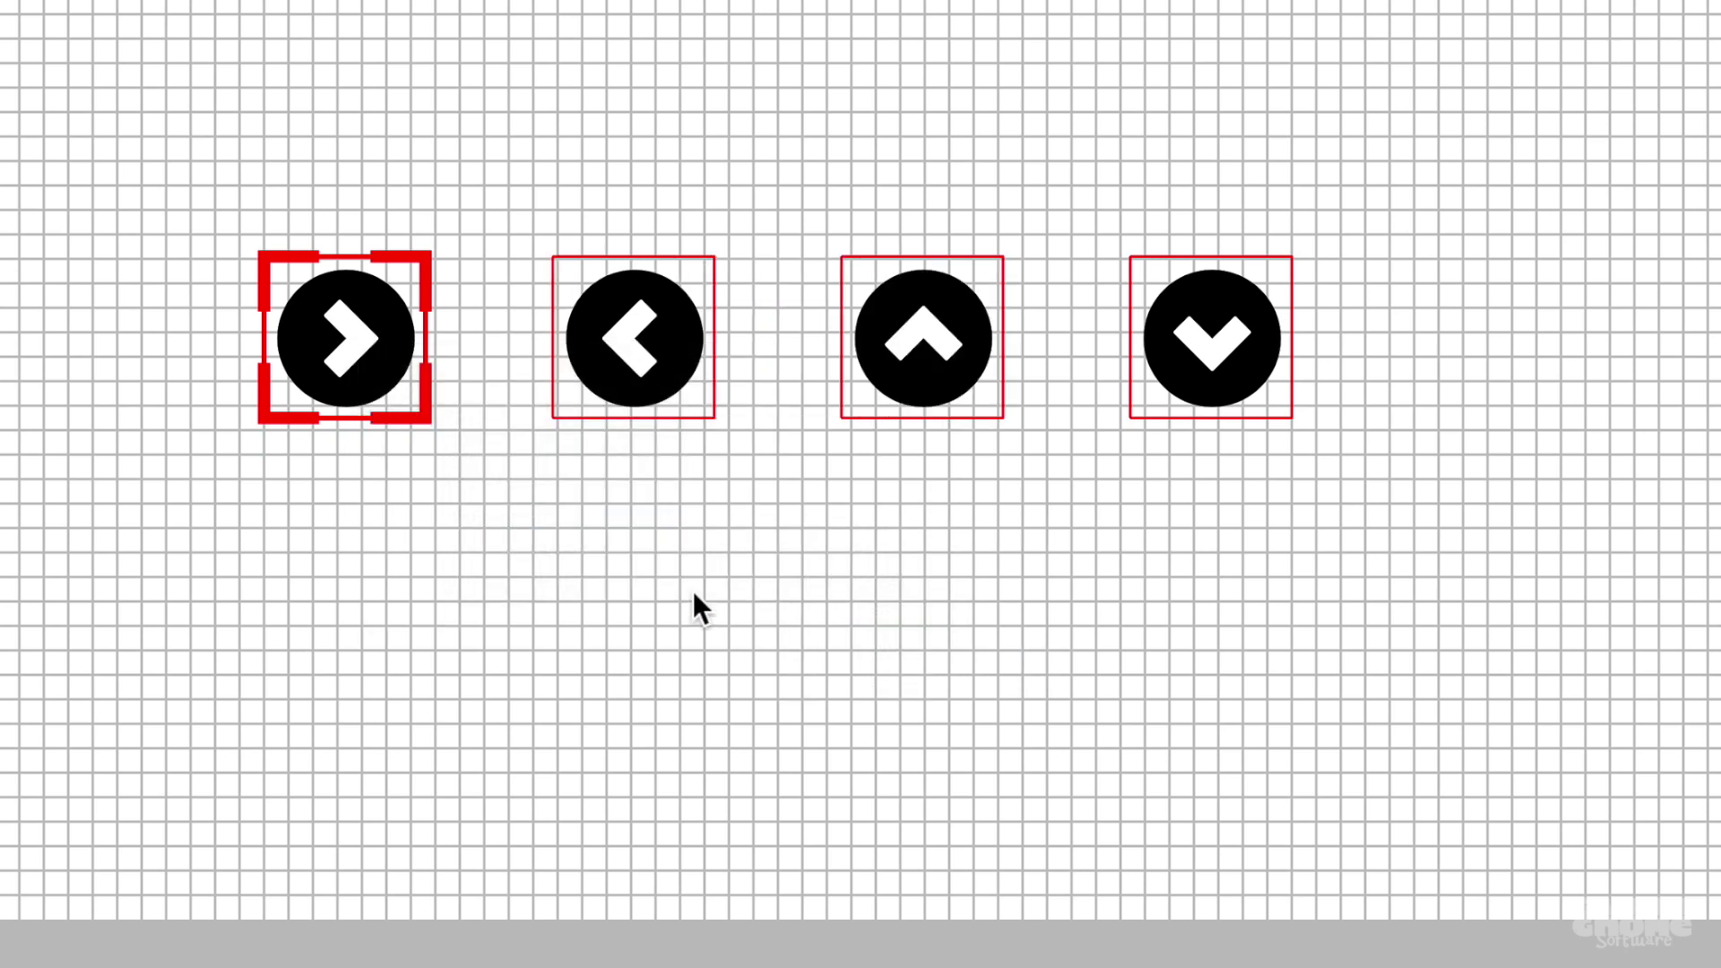
# Step: Center the button row horizontally in the canvas and shrink all four buttons together
pyautogui.rightClick(325, 346)
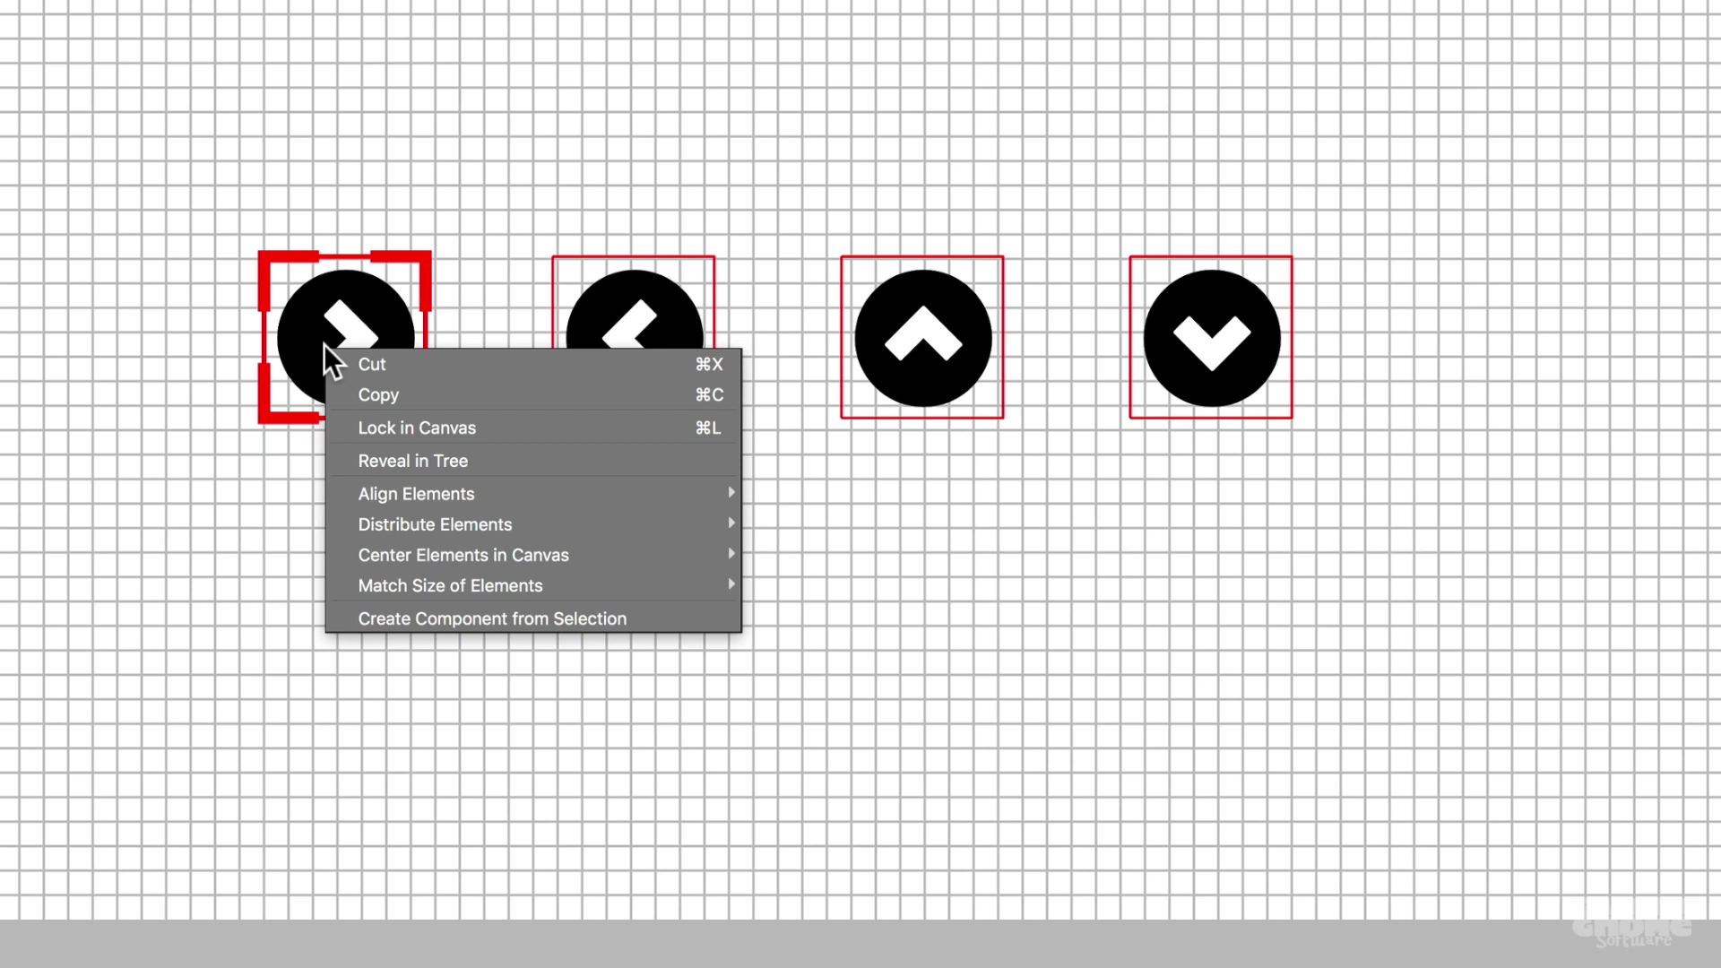
pyautogui.moveTo(524, 556)
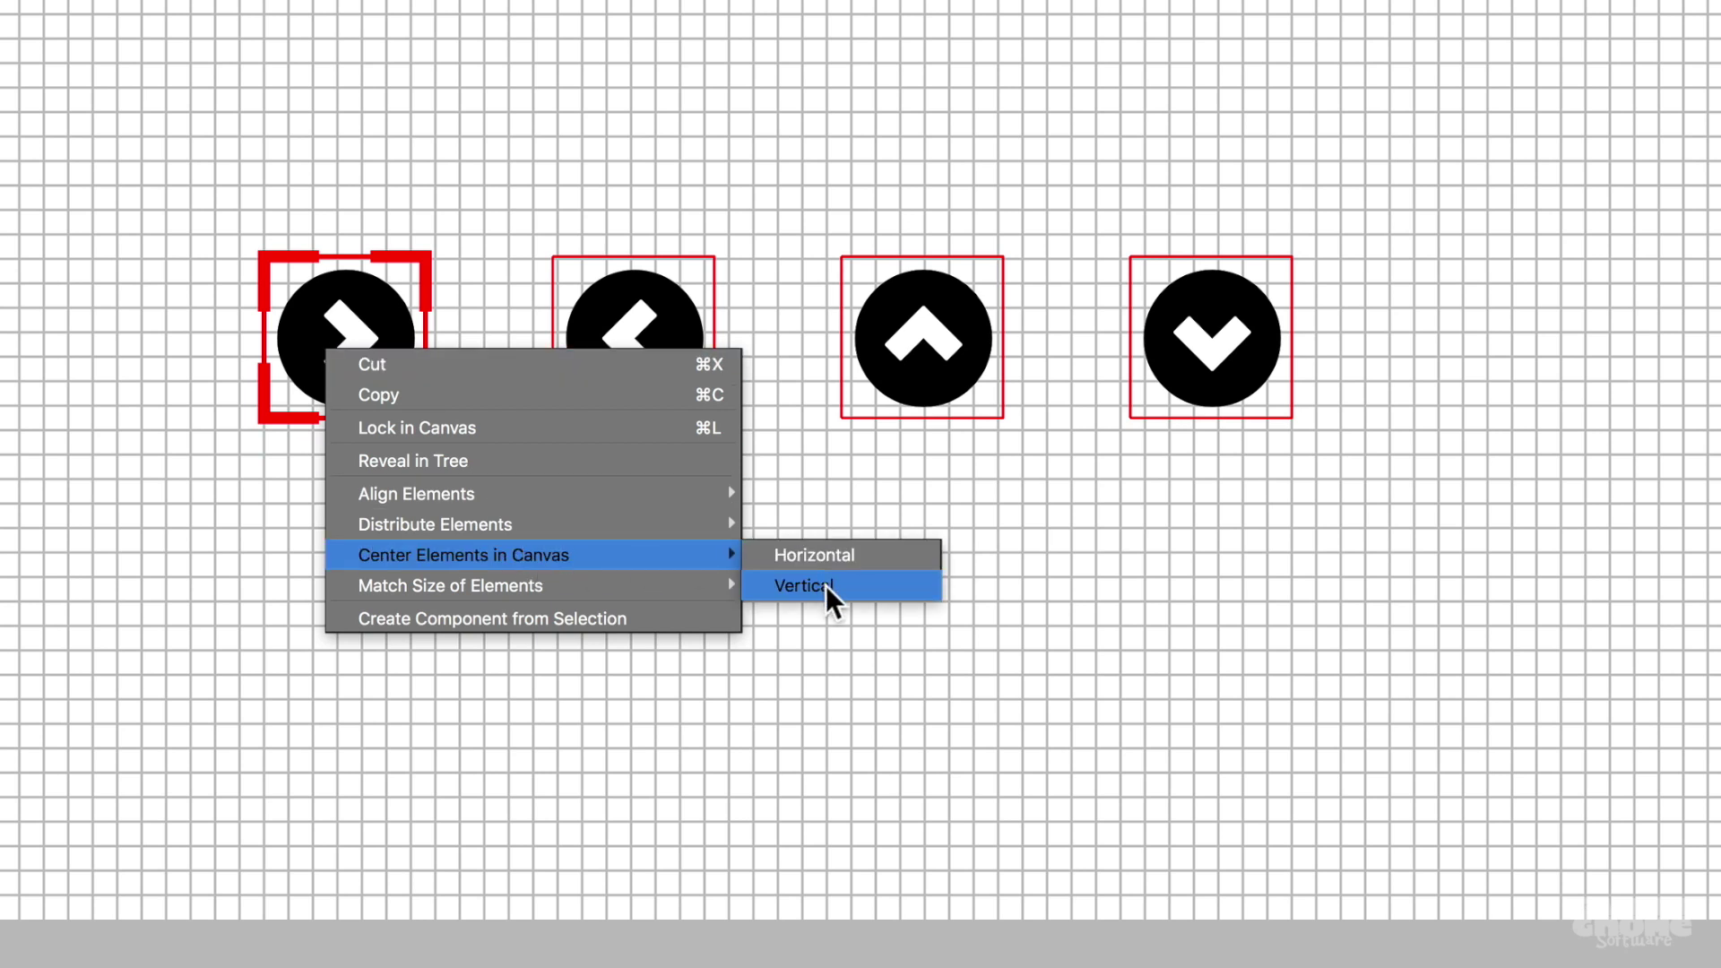
pyautogui.click(906, 555)
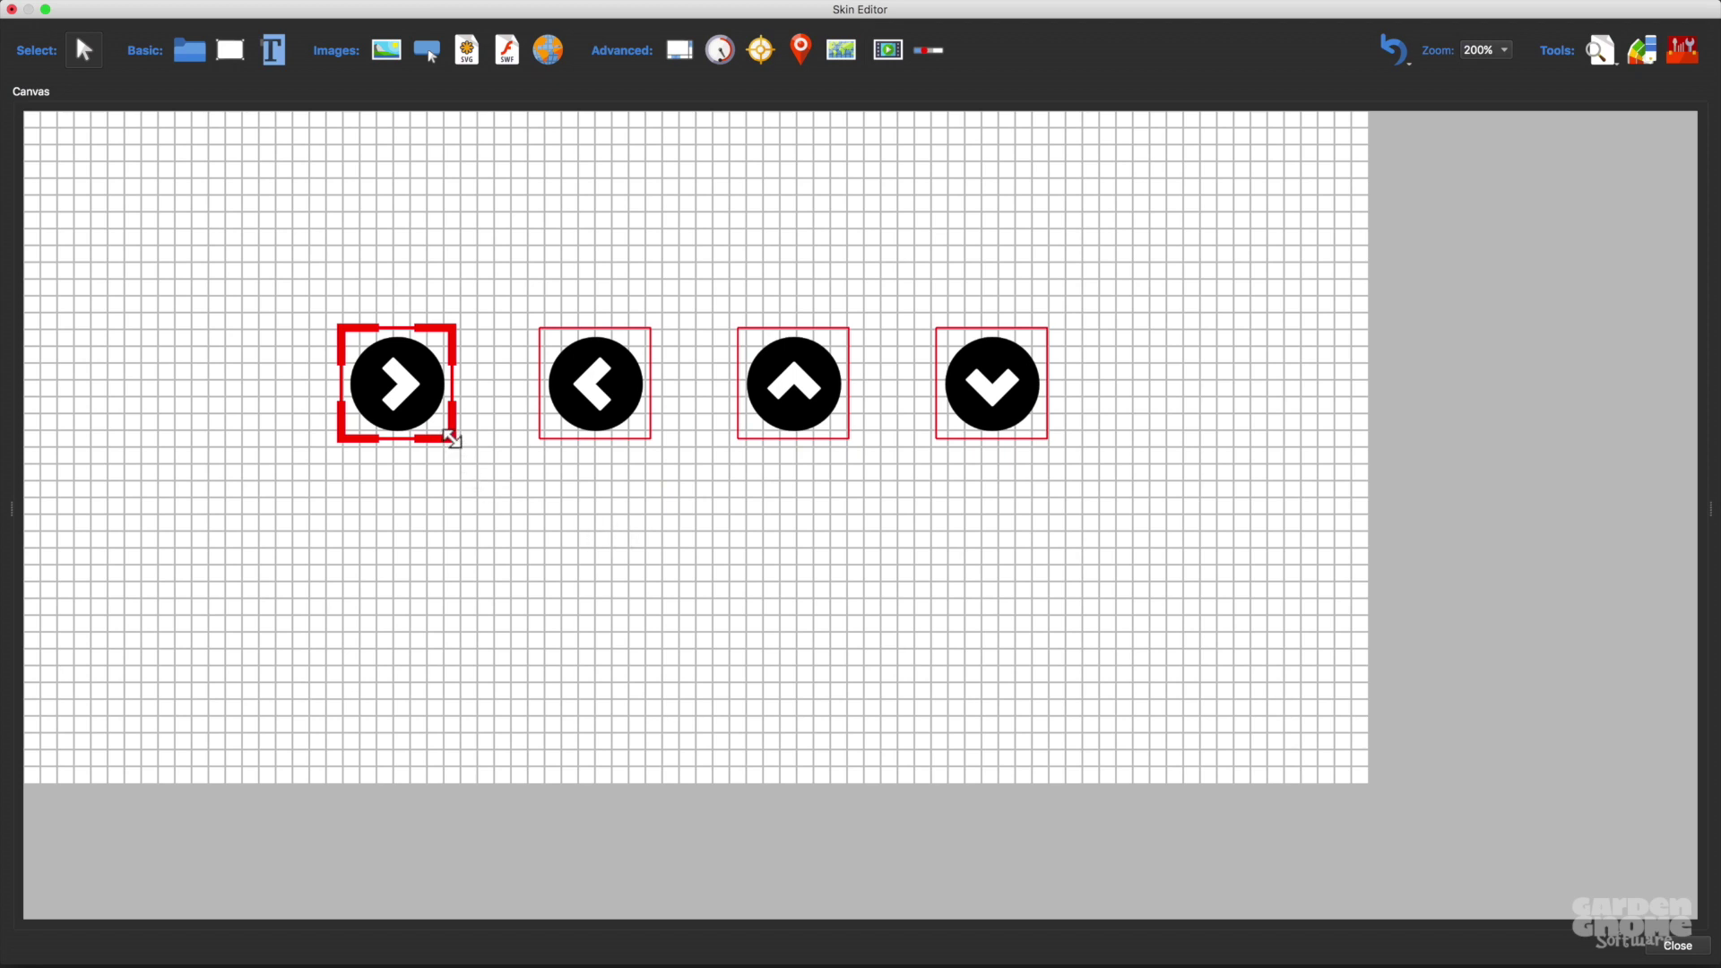
pyautogui.moveTo(452, 439); pyautogui.dragTo(349, 388)
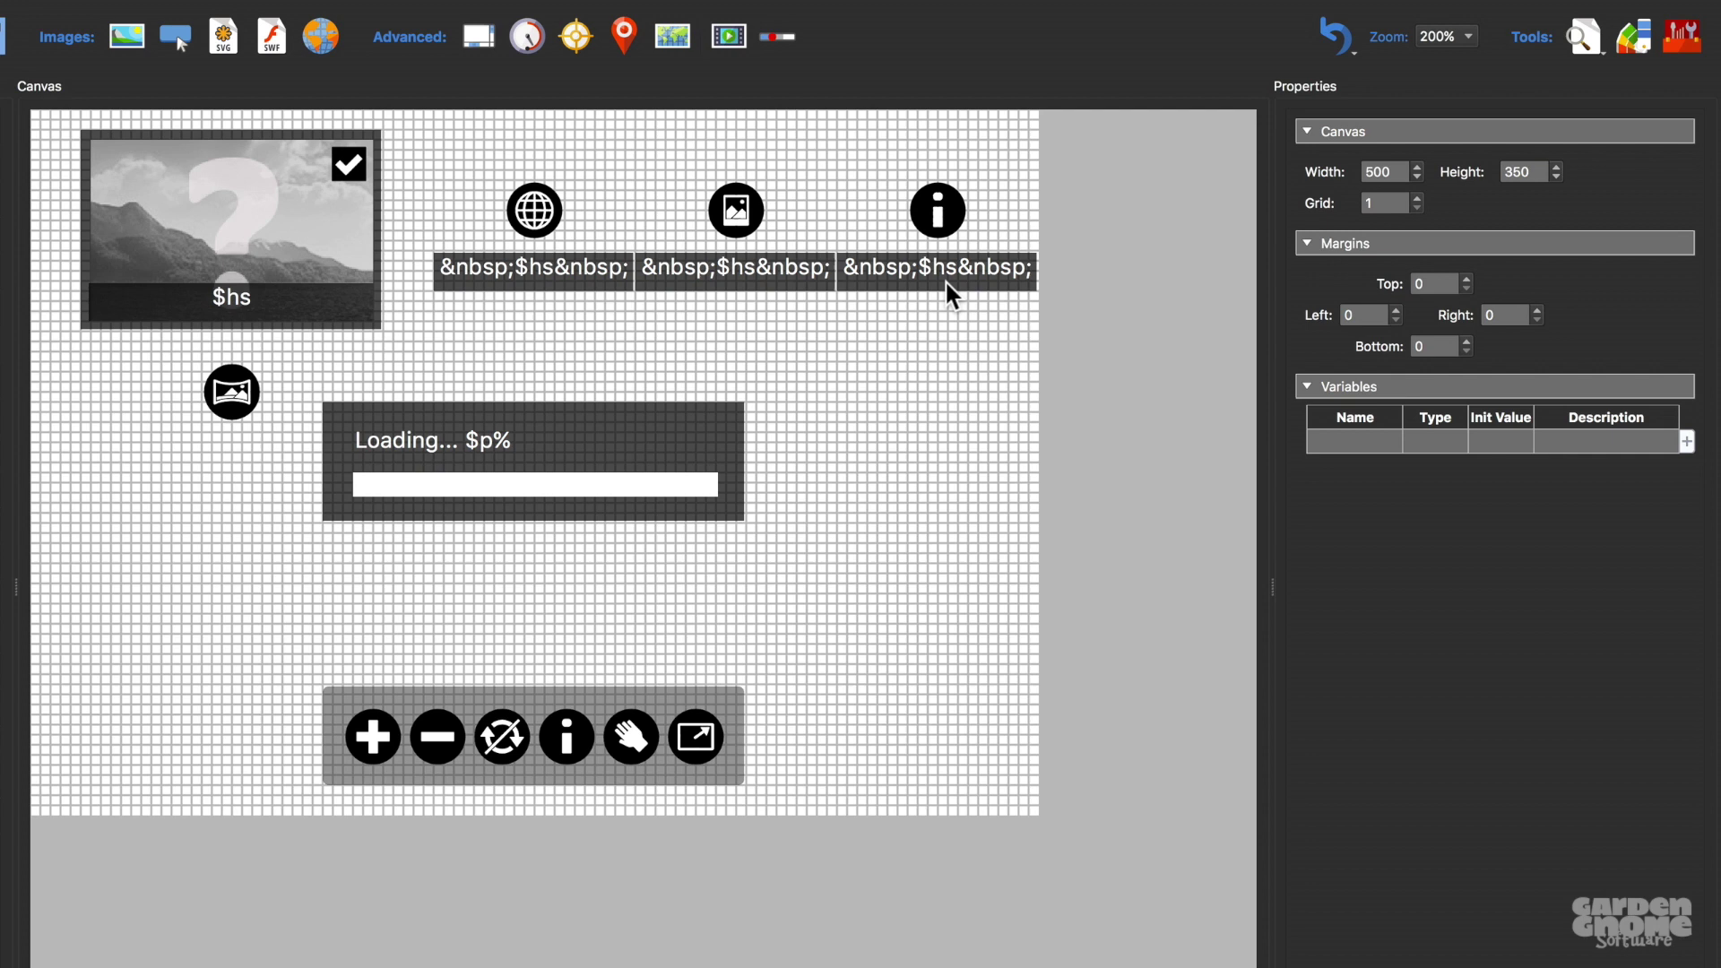
pyautogui.click(952, 296)
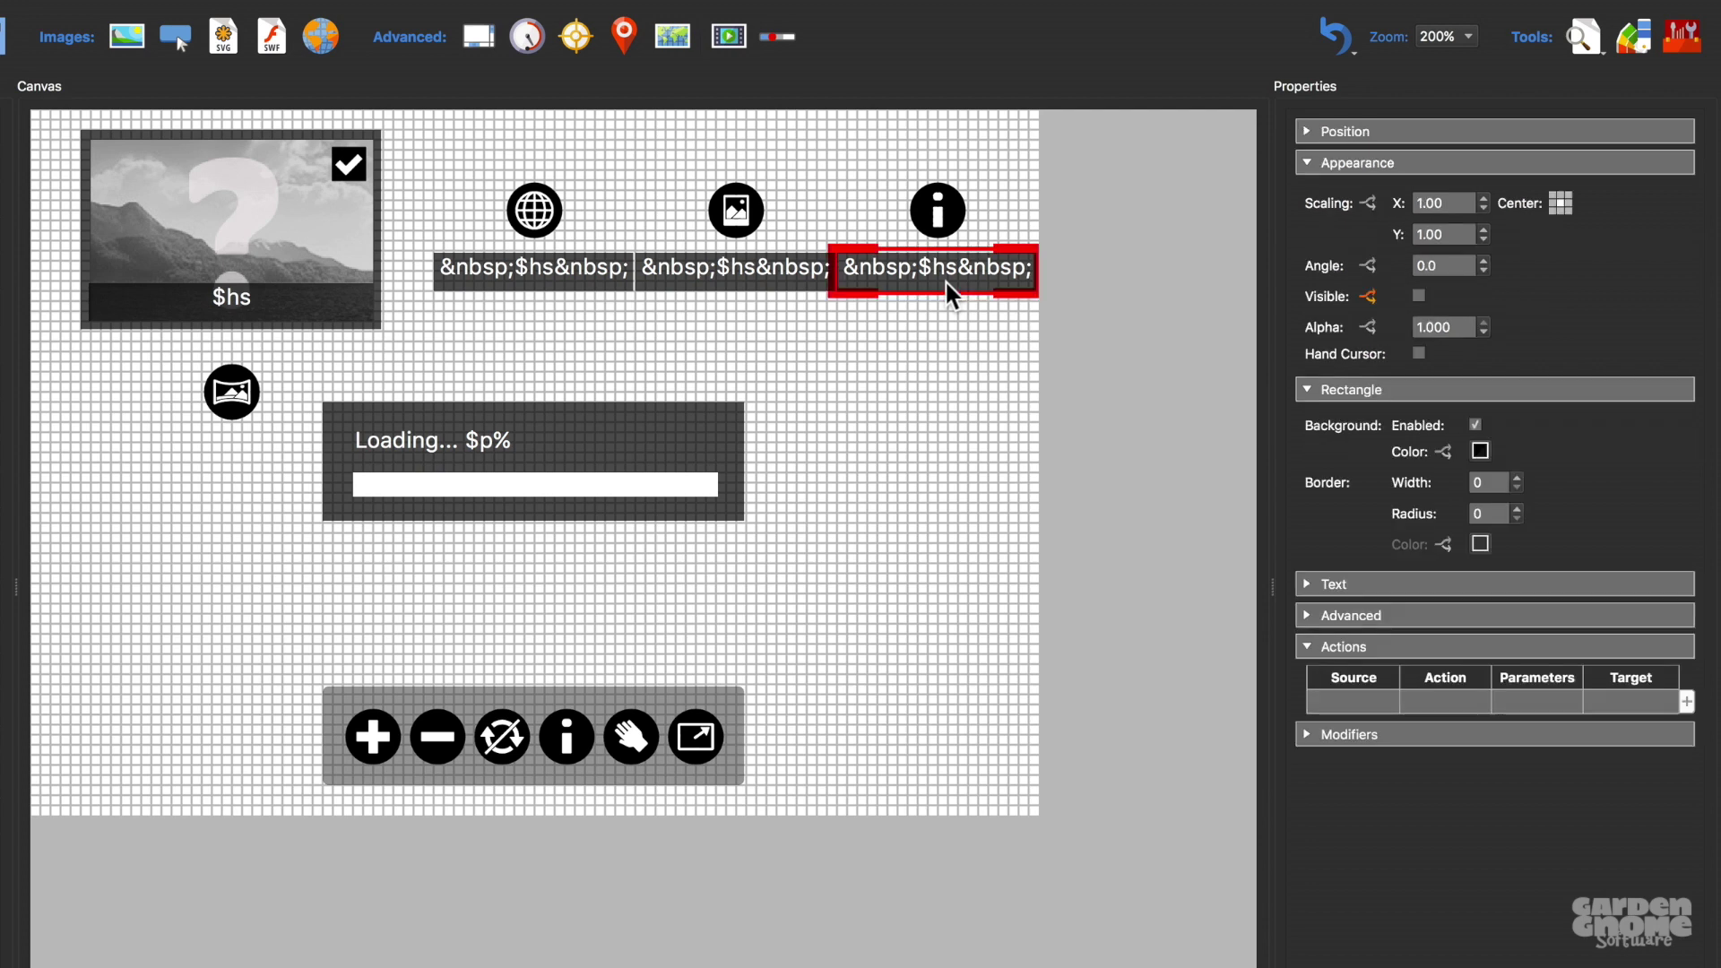
pyautogui.click(1316, 587)
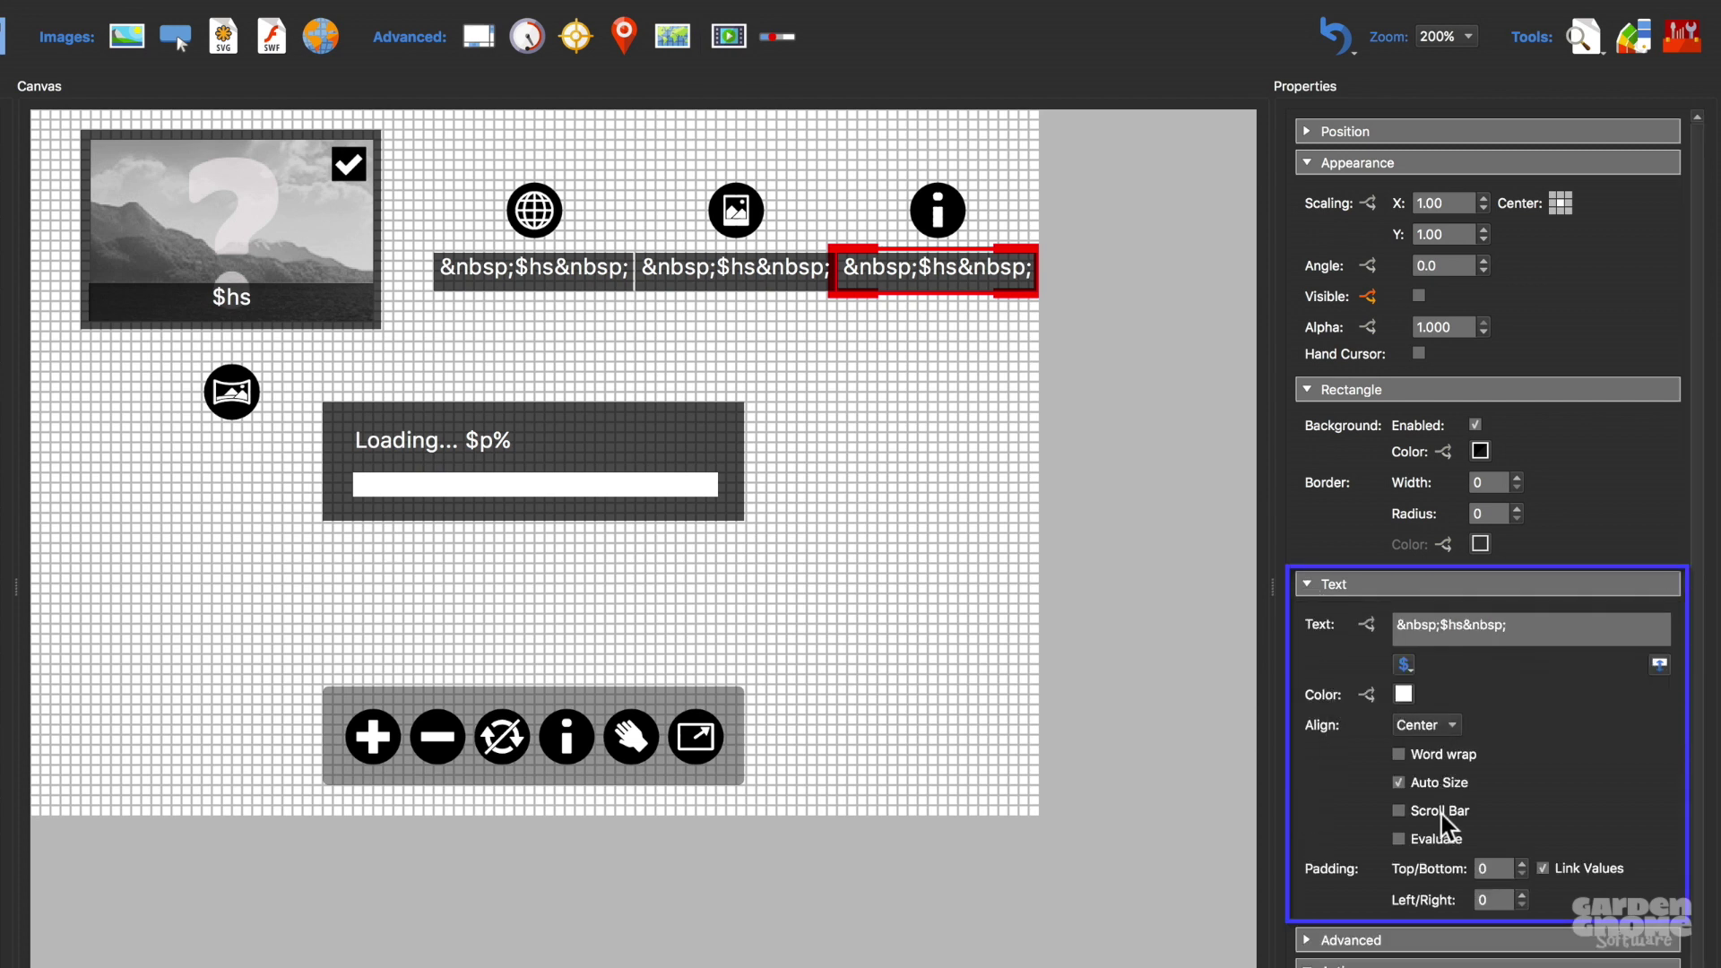
pyautogui.click(725, 422)
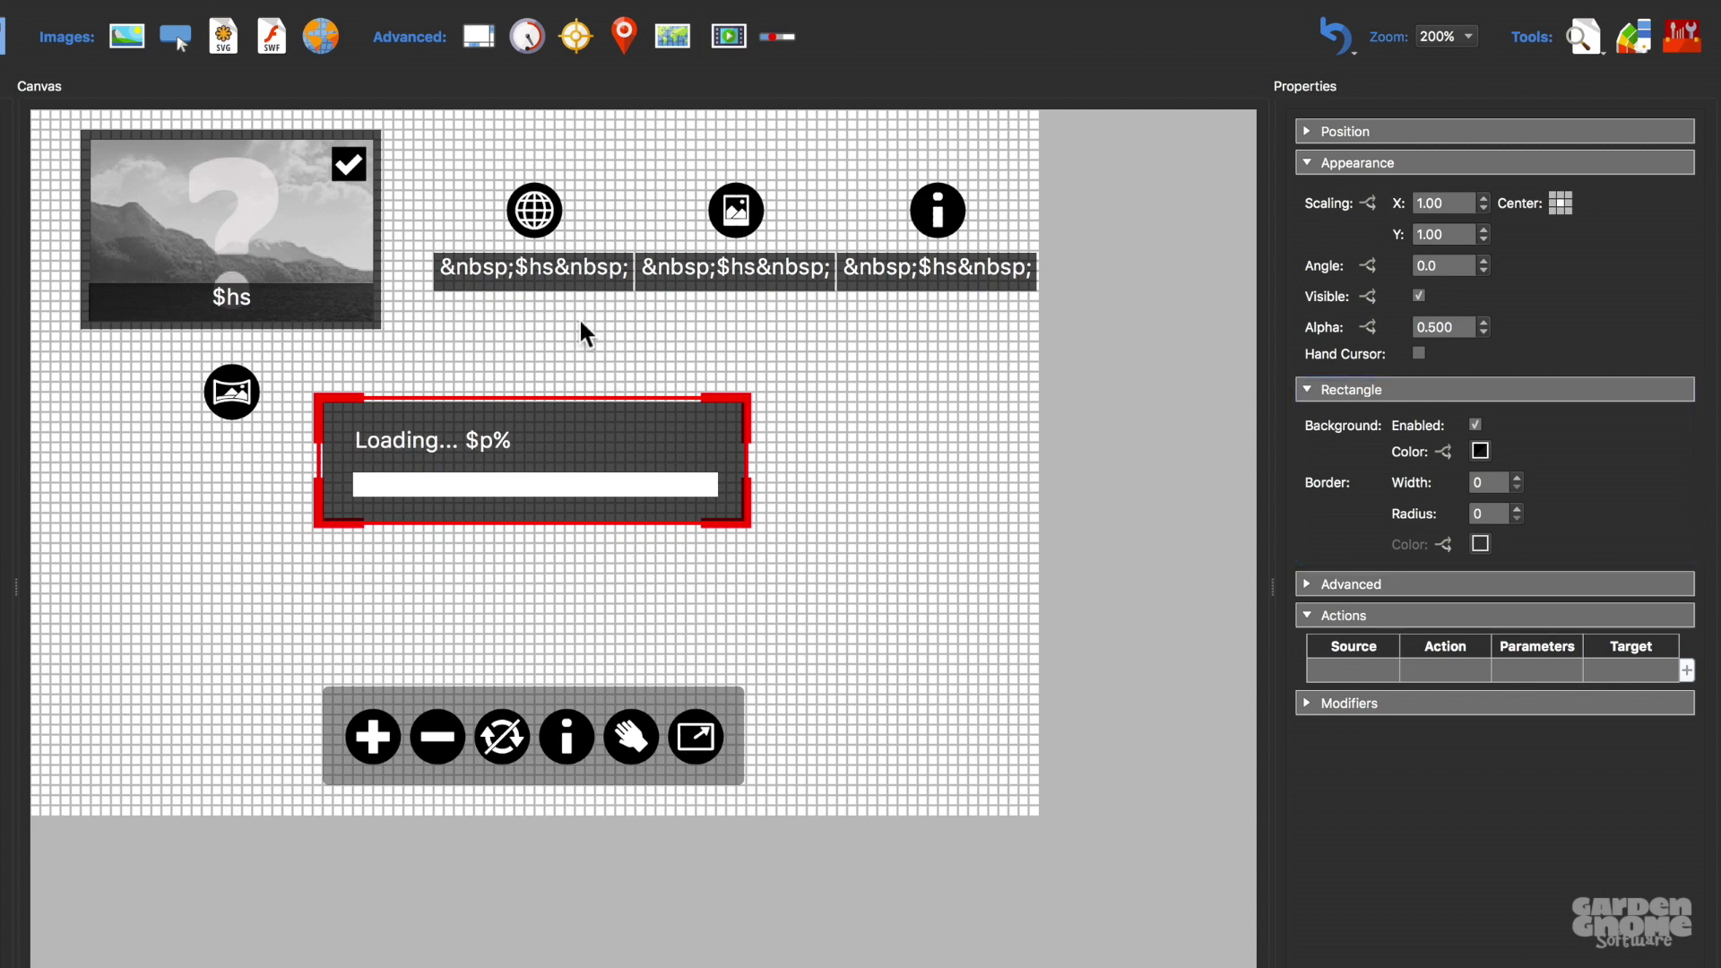
pyautogui.keyDown('shift'); pyautogui.click(560, 273); pyautogui.keyUp('shift')
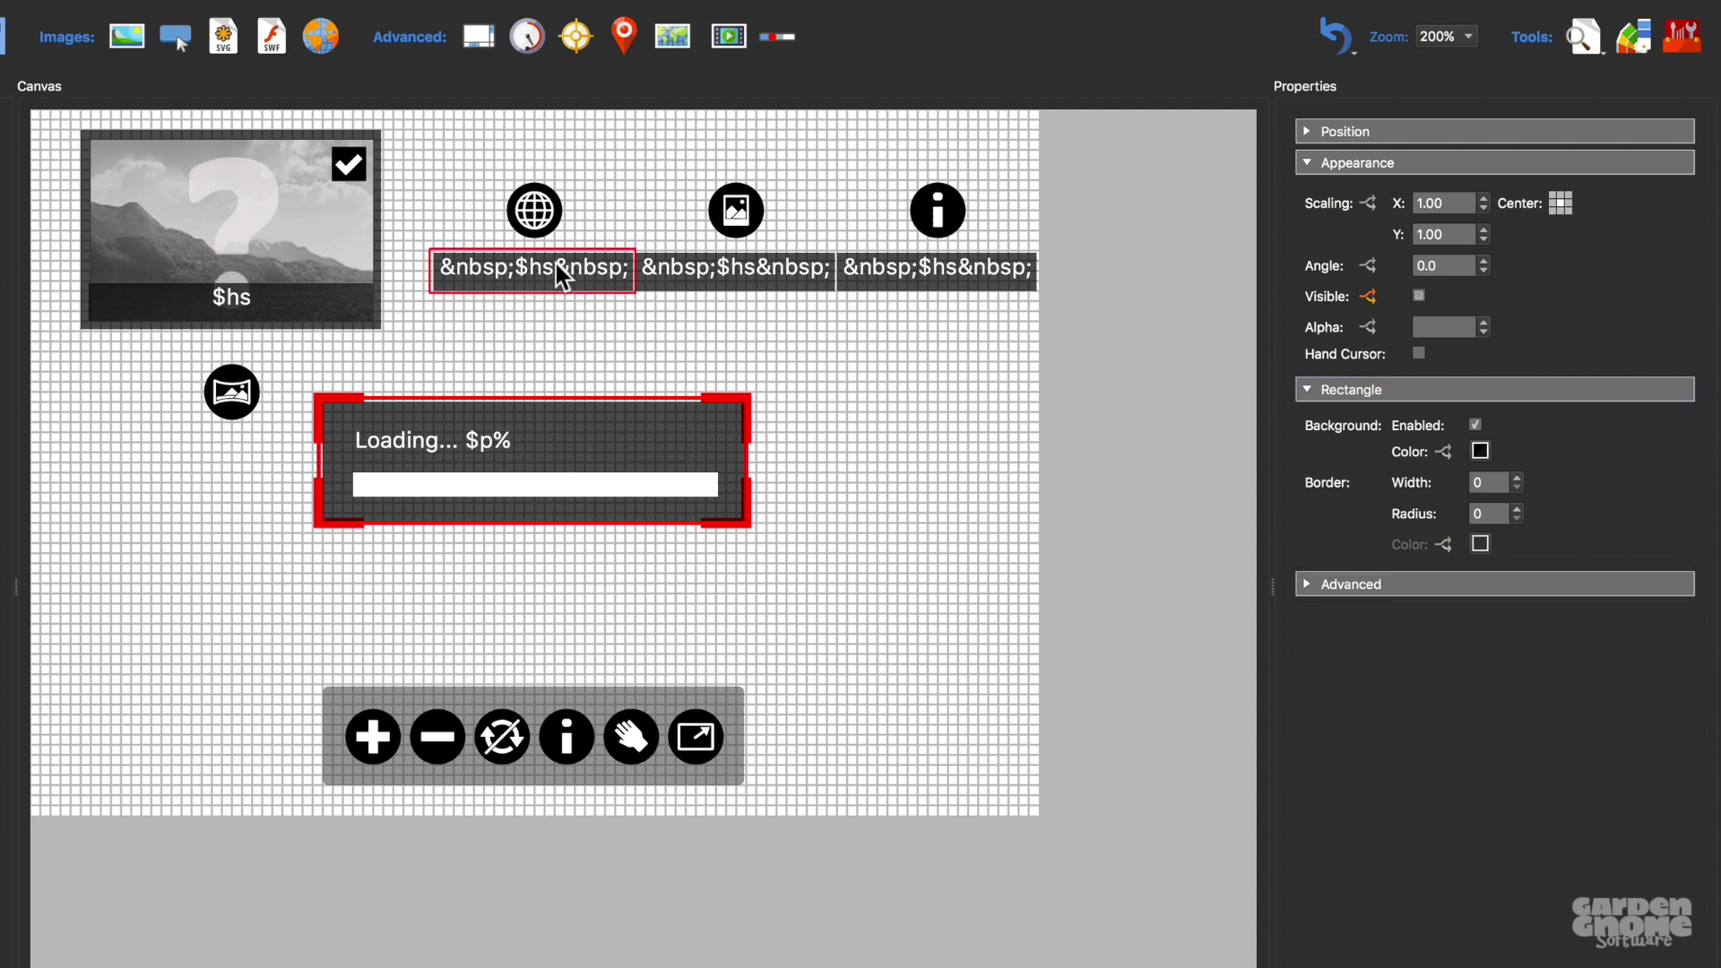
pyautogui.click(1480, 451)
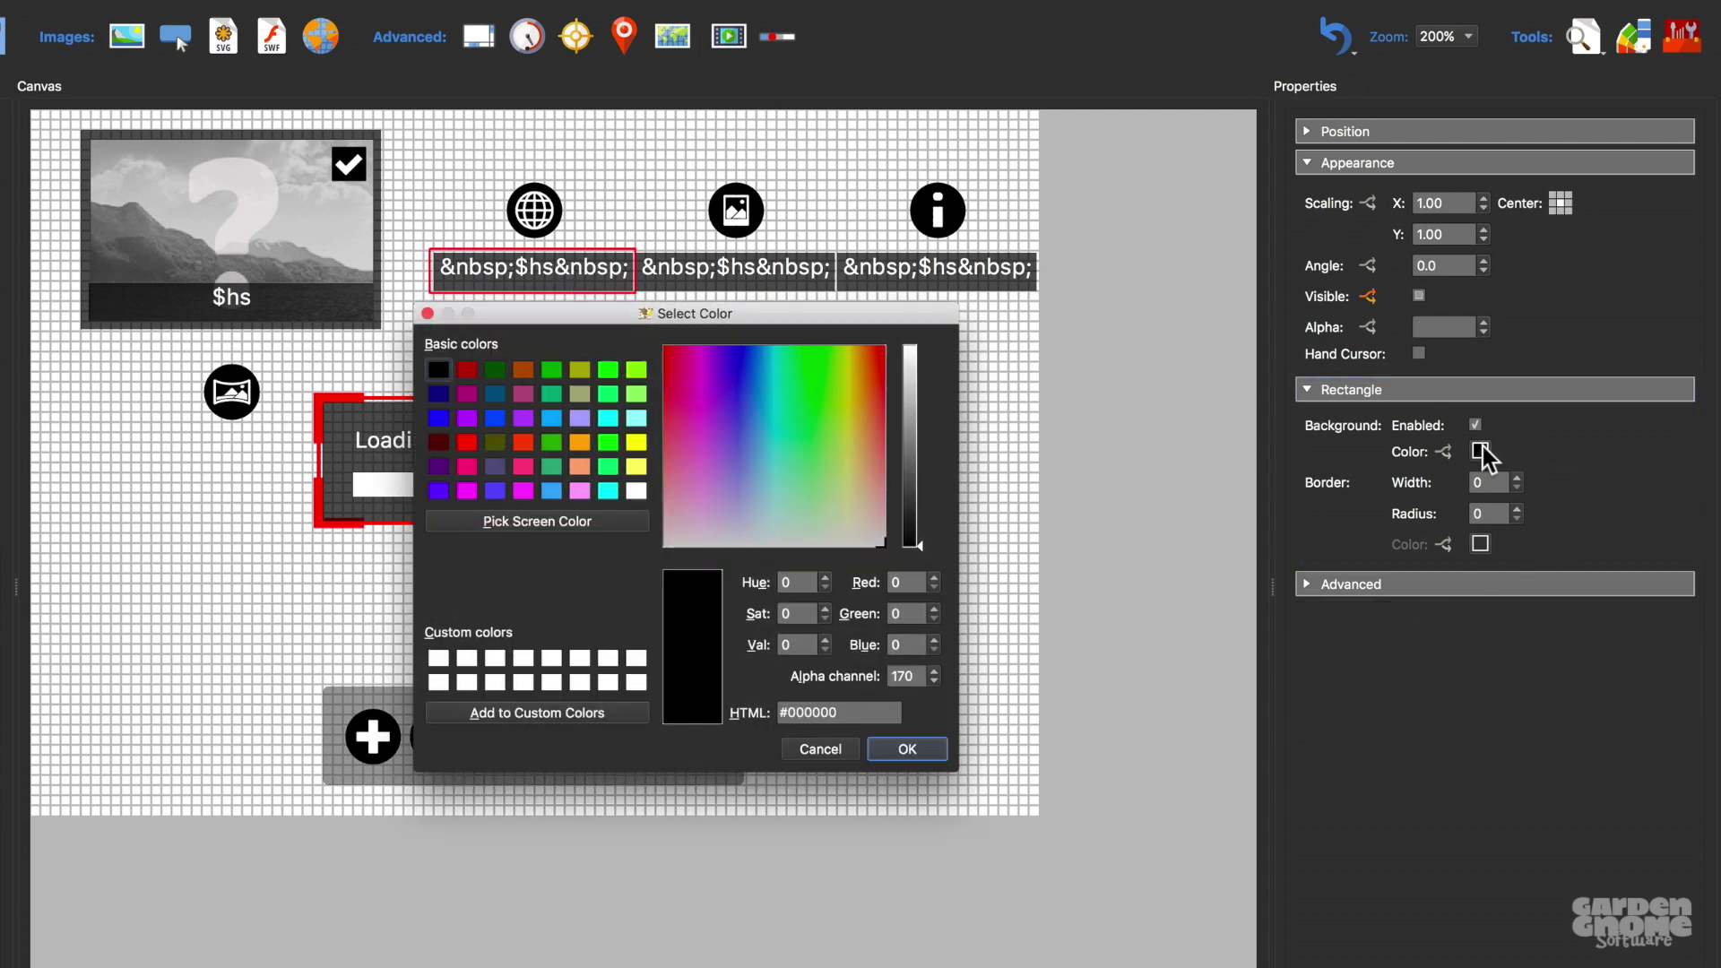
pyautogui.click(552, 484)
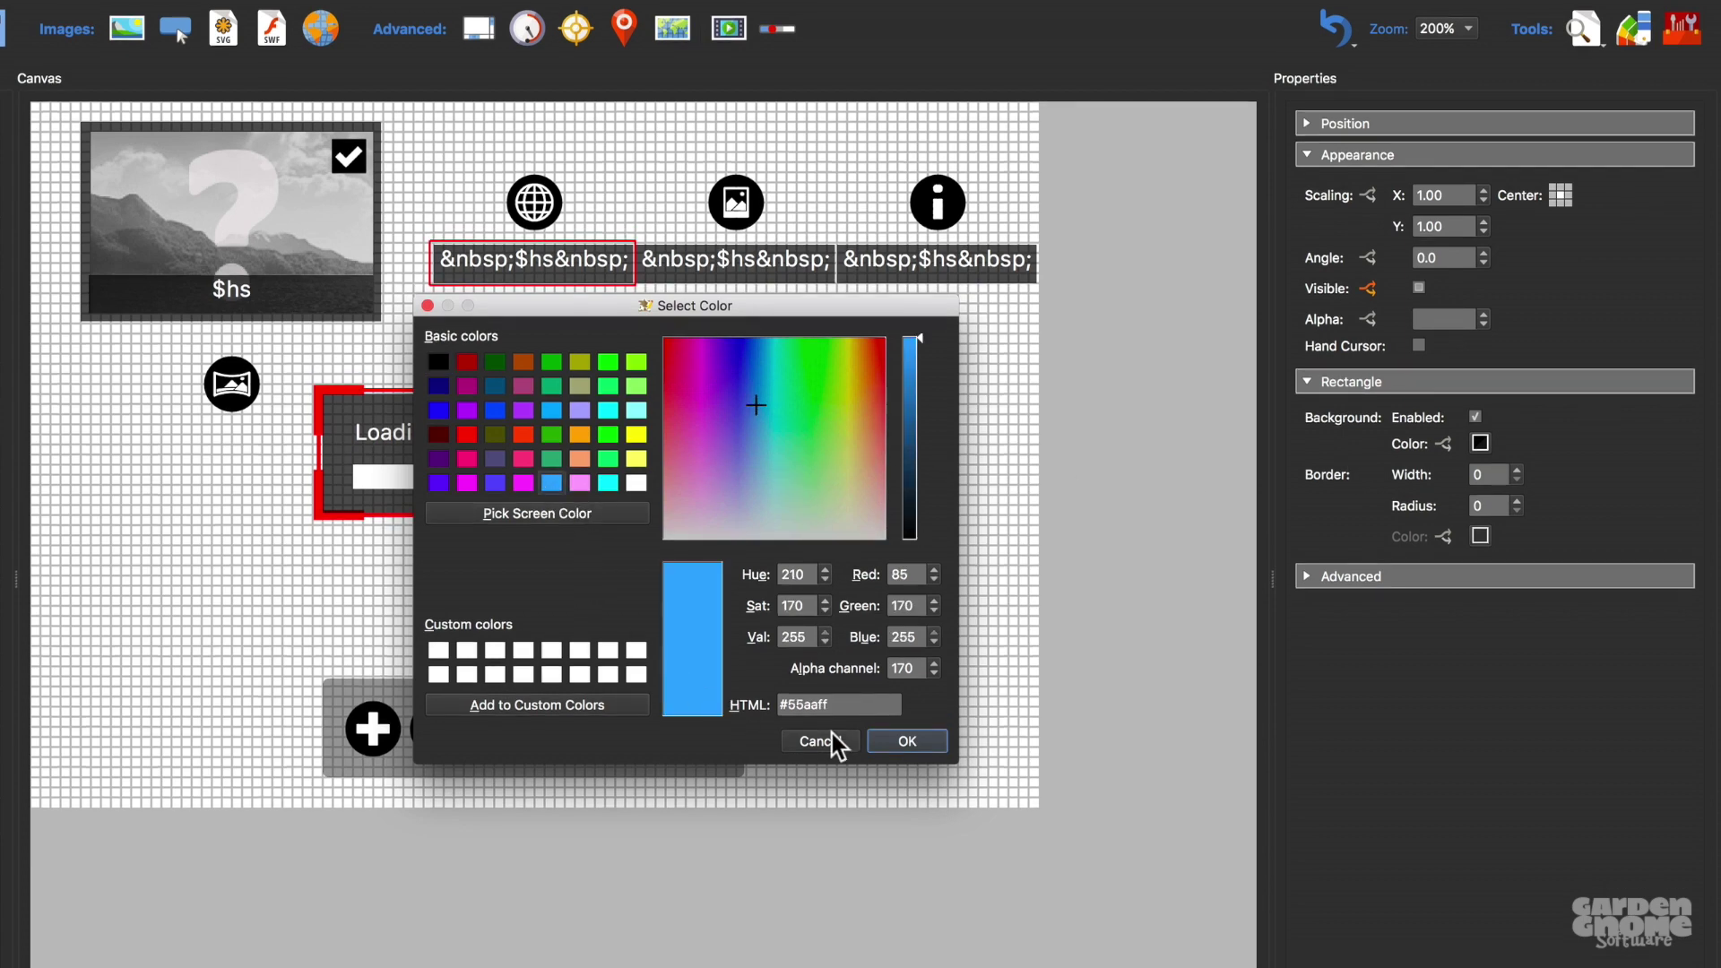
pyautogui.click(906, 742)
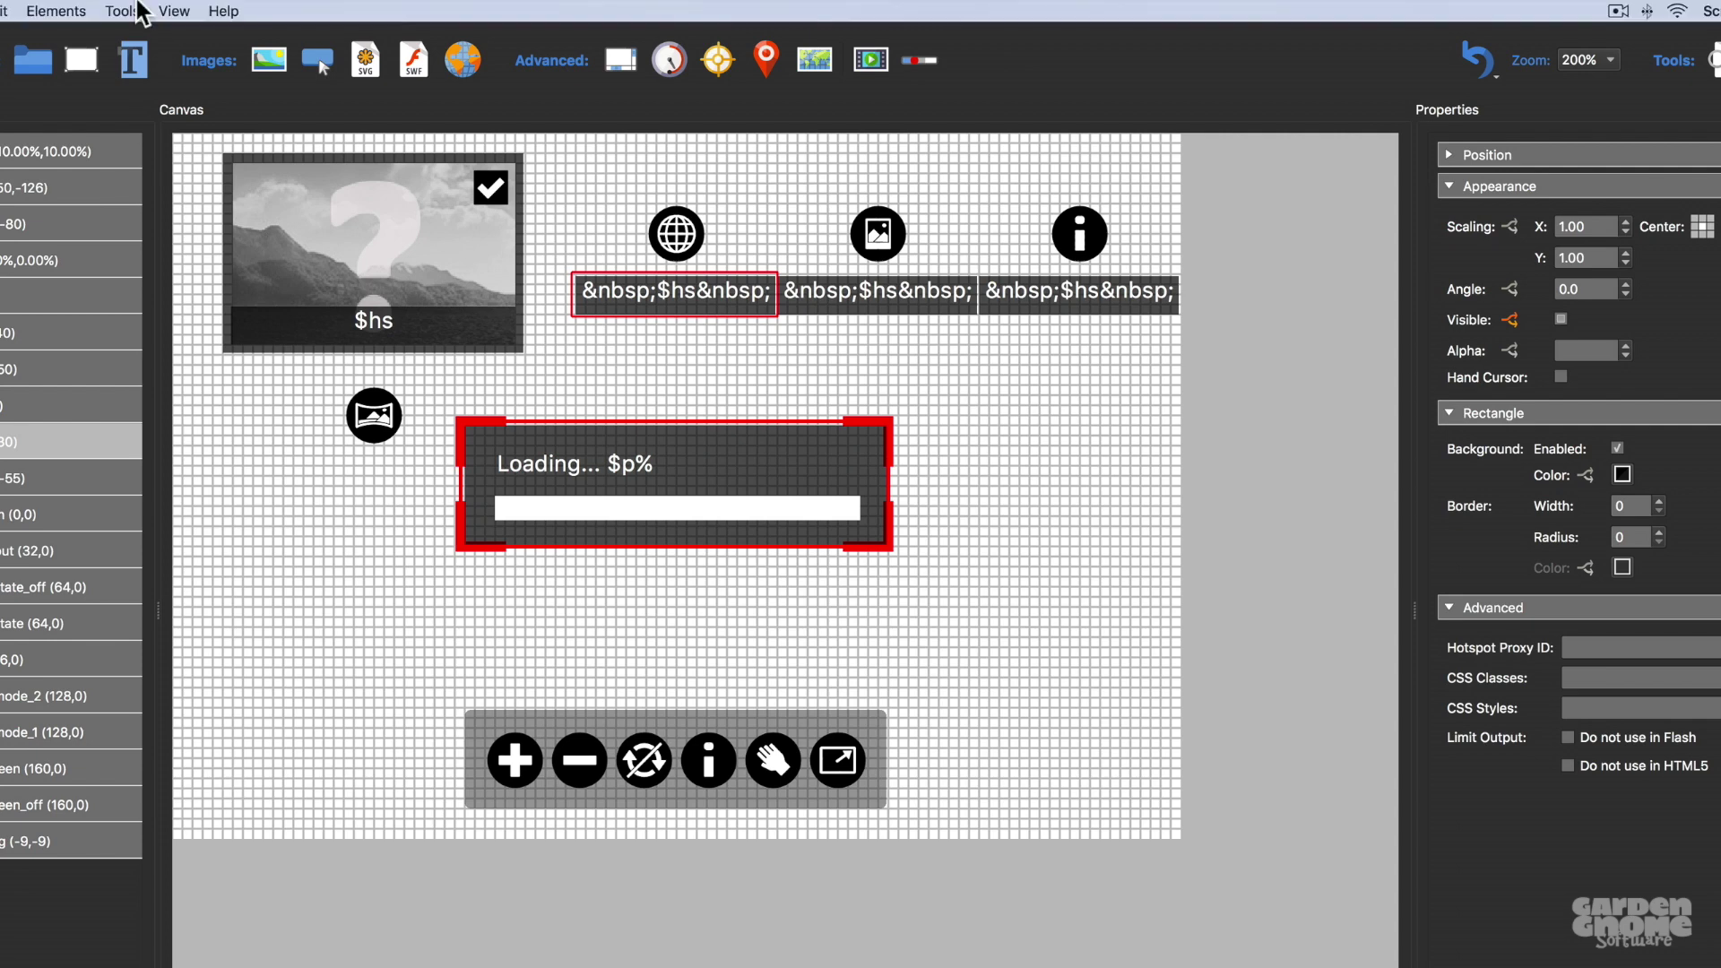
# Step: Turn on View > Properties Solo Mode, then expand the Advanced, Rectangle and Appearance sections in turn
pyautogui.click(172, 10)
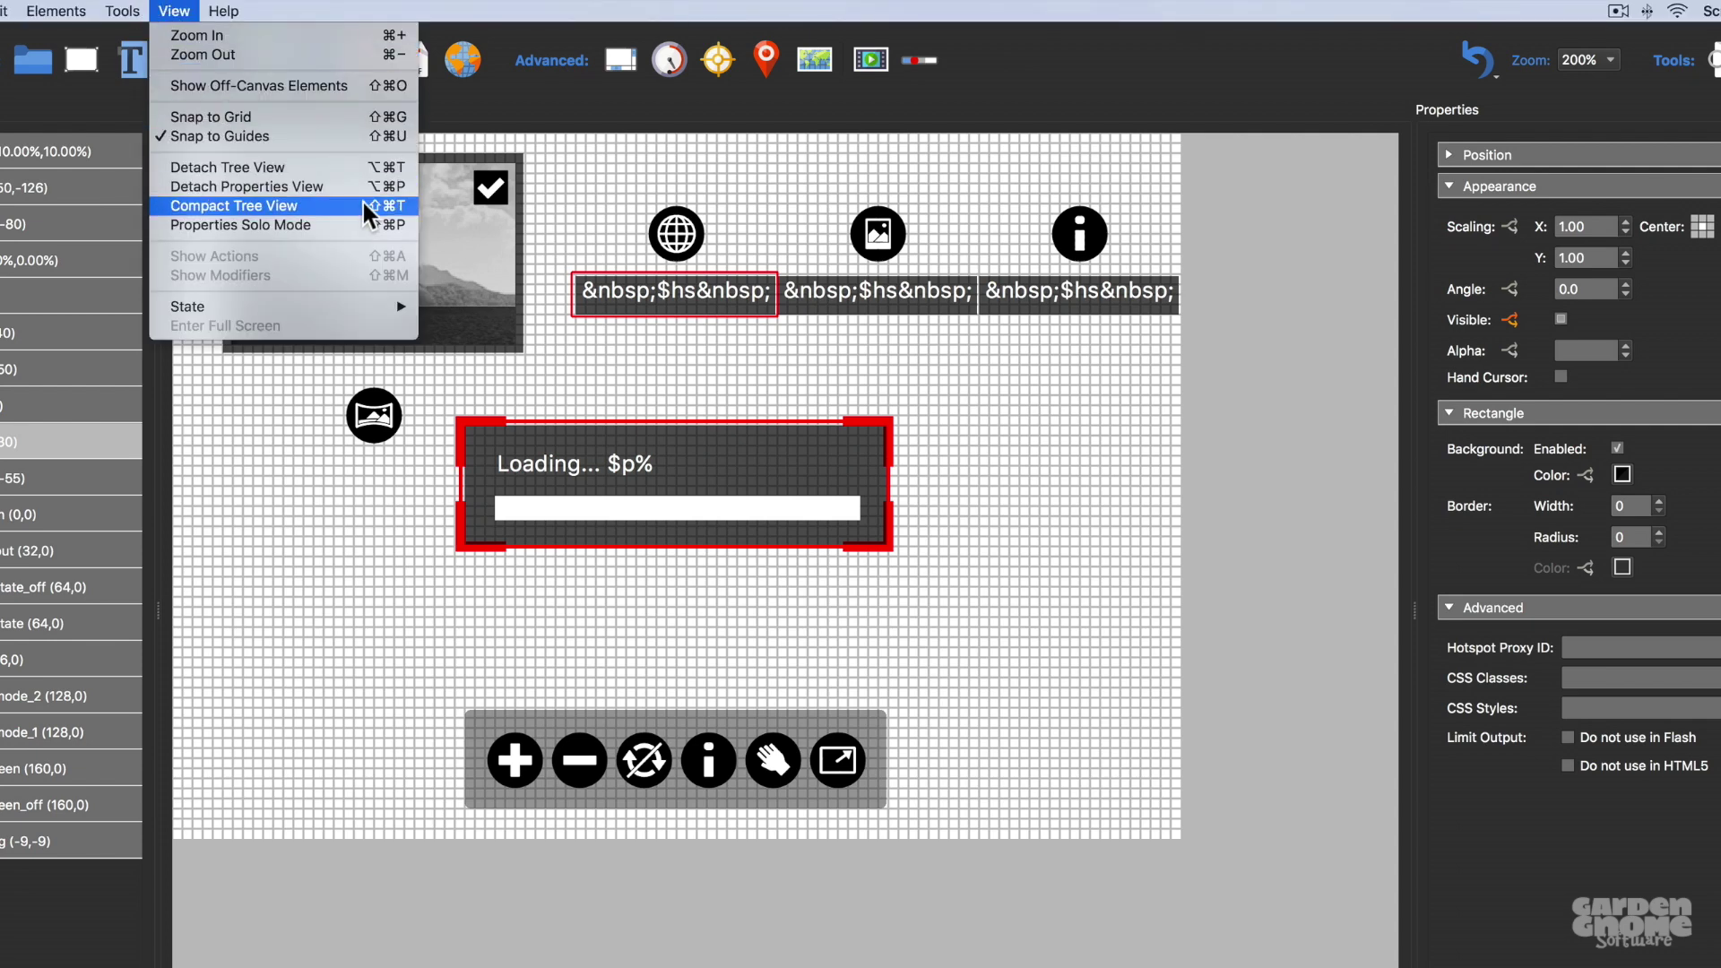
pyautogui.click(352, 221)
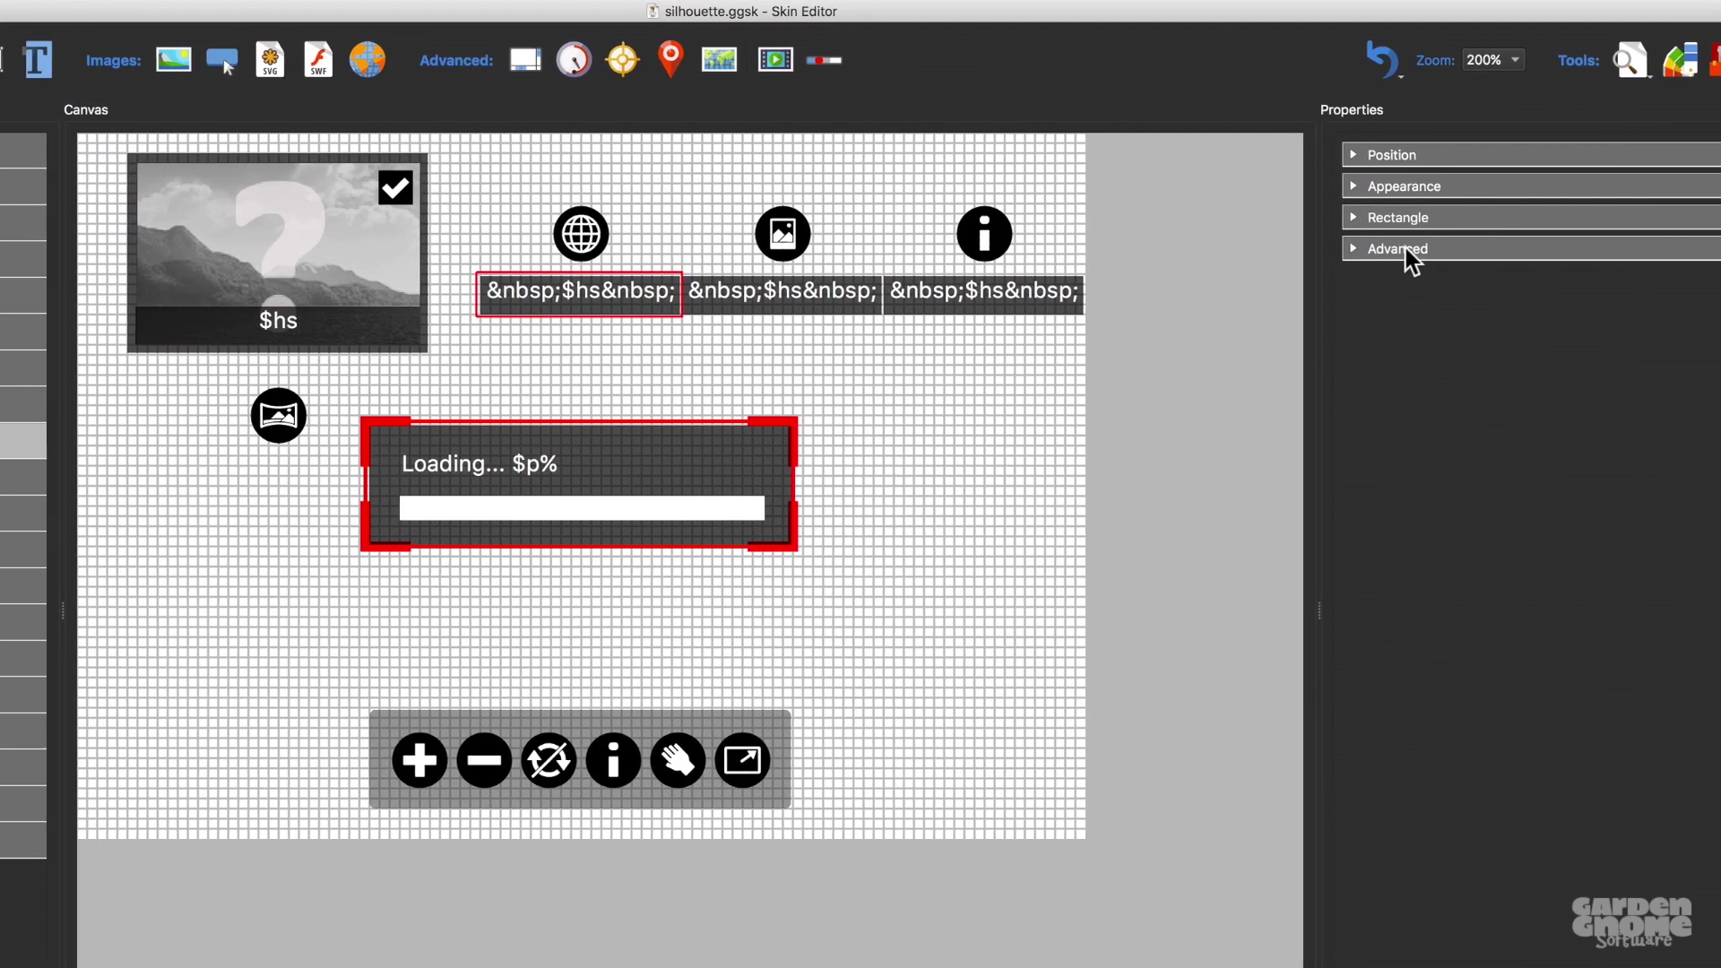
pyautogui.click(1452, 249)
pyautogui.click(1458, 221)
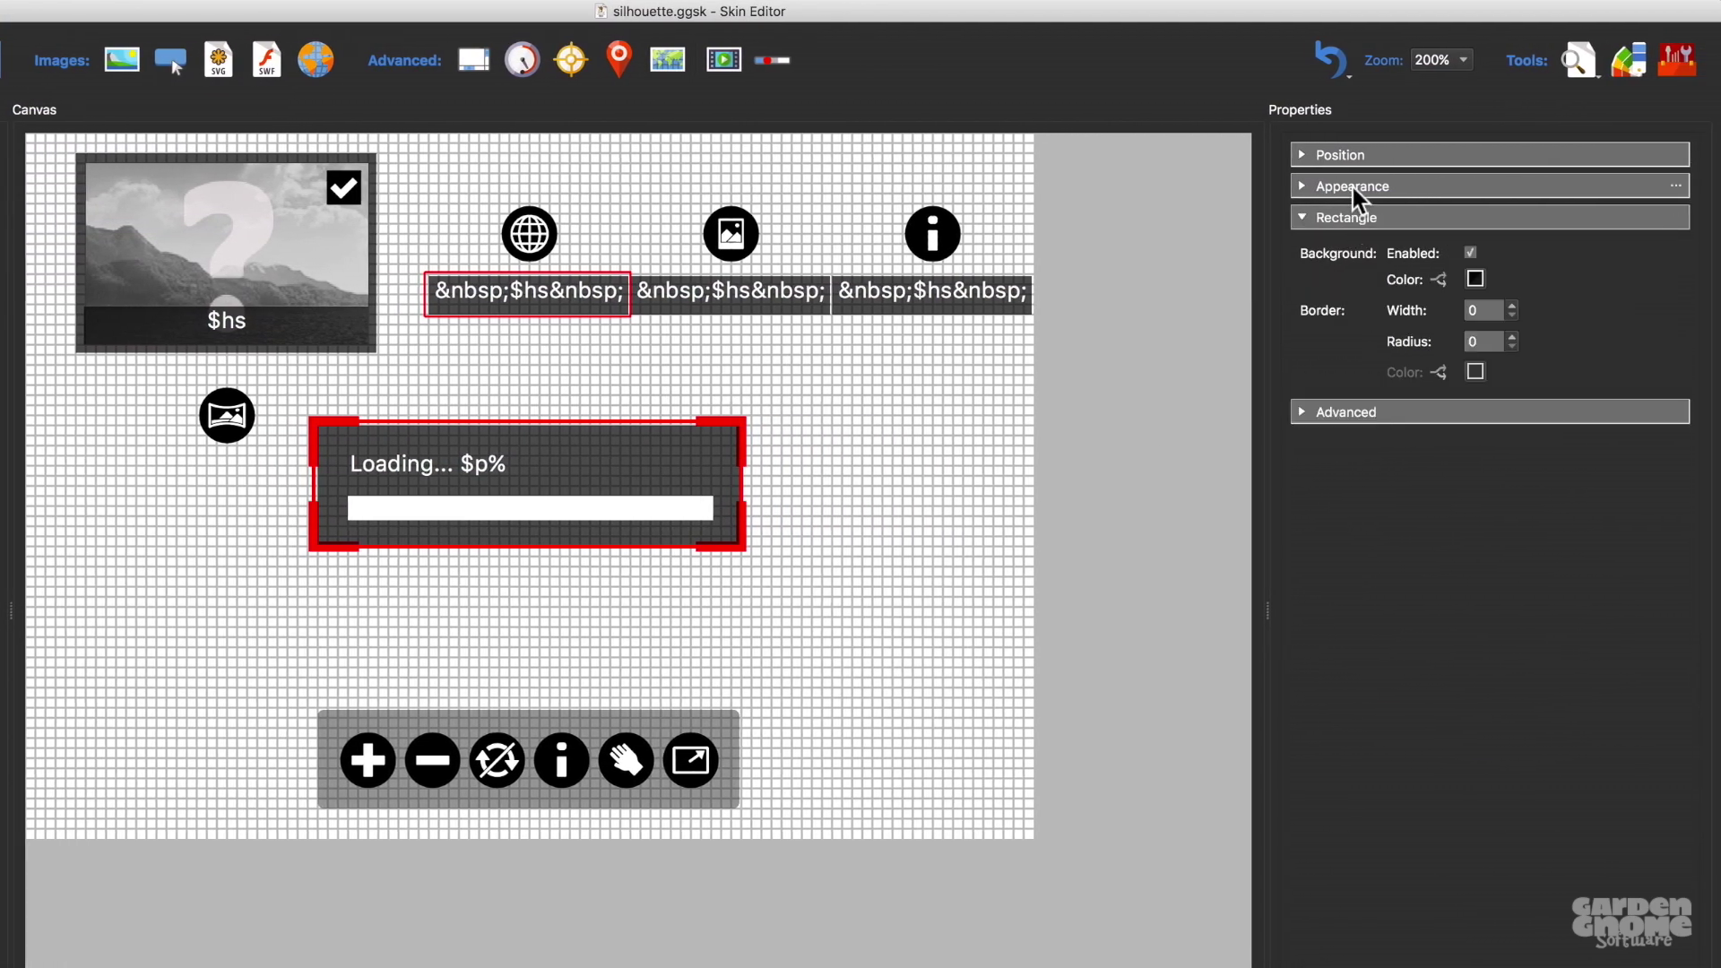
pyautogui.click(1355, 188)
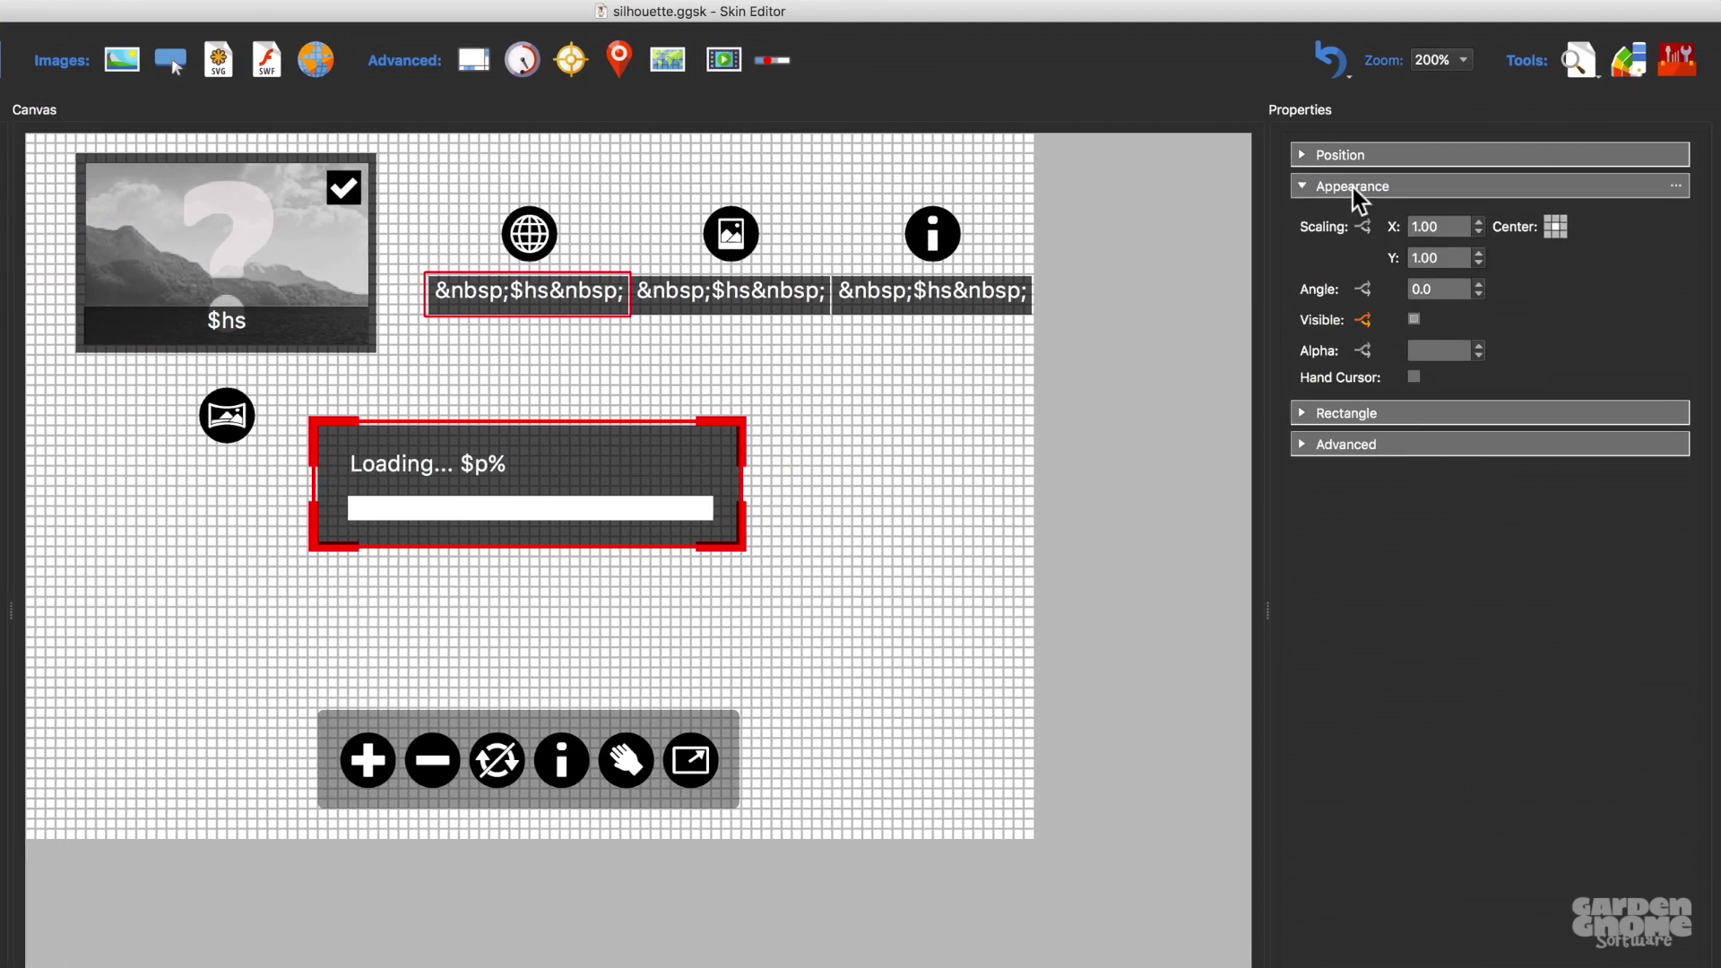
pyautogui.click(1677, 185)
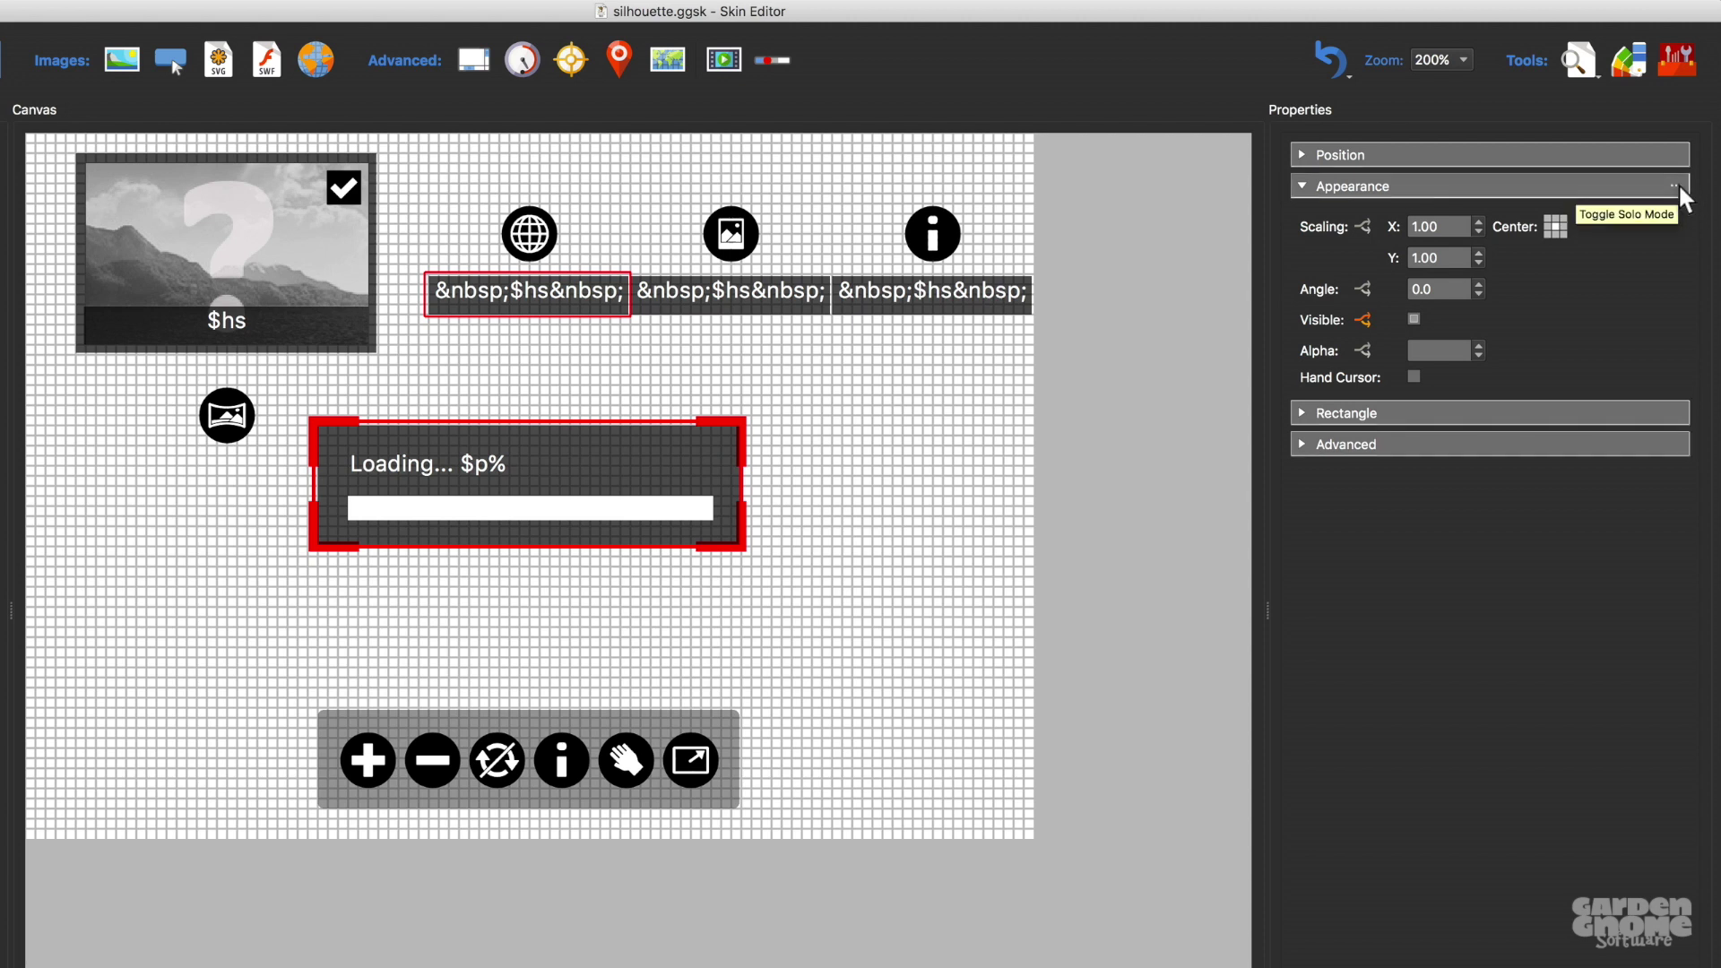
pyautogui.click(1413, 418)
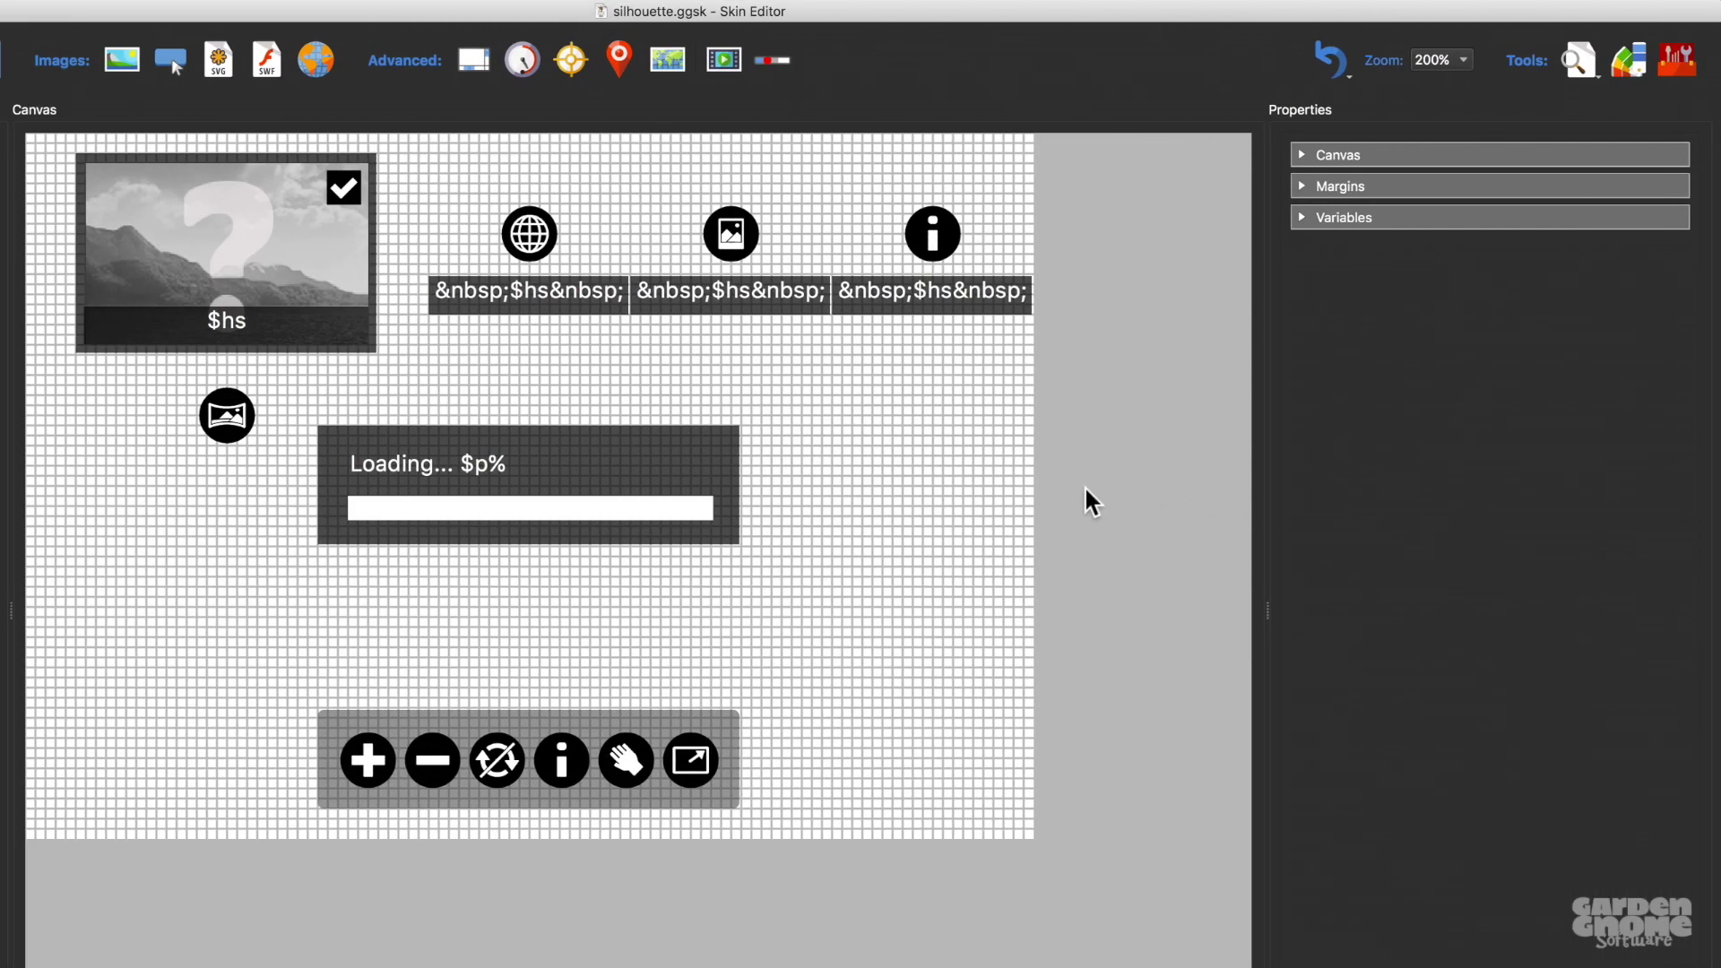
pyautogui.click(434, 772)
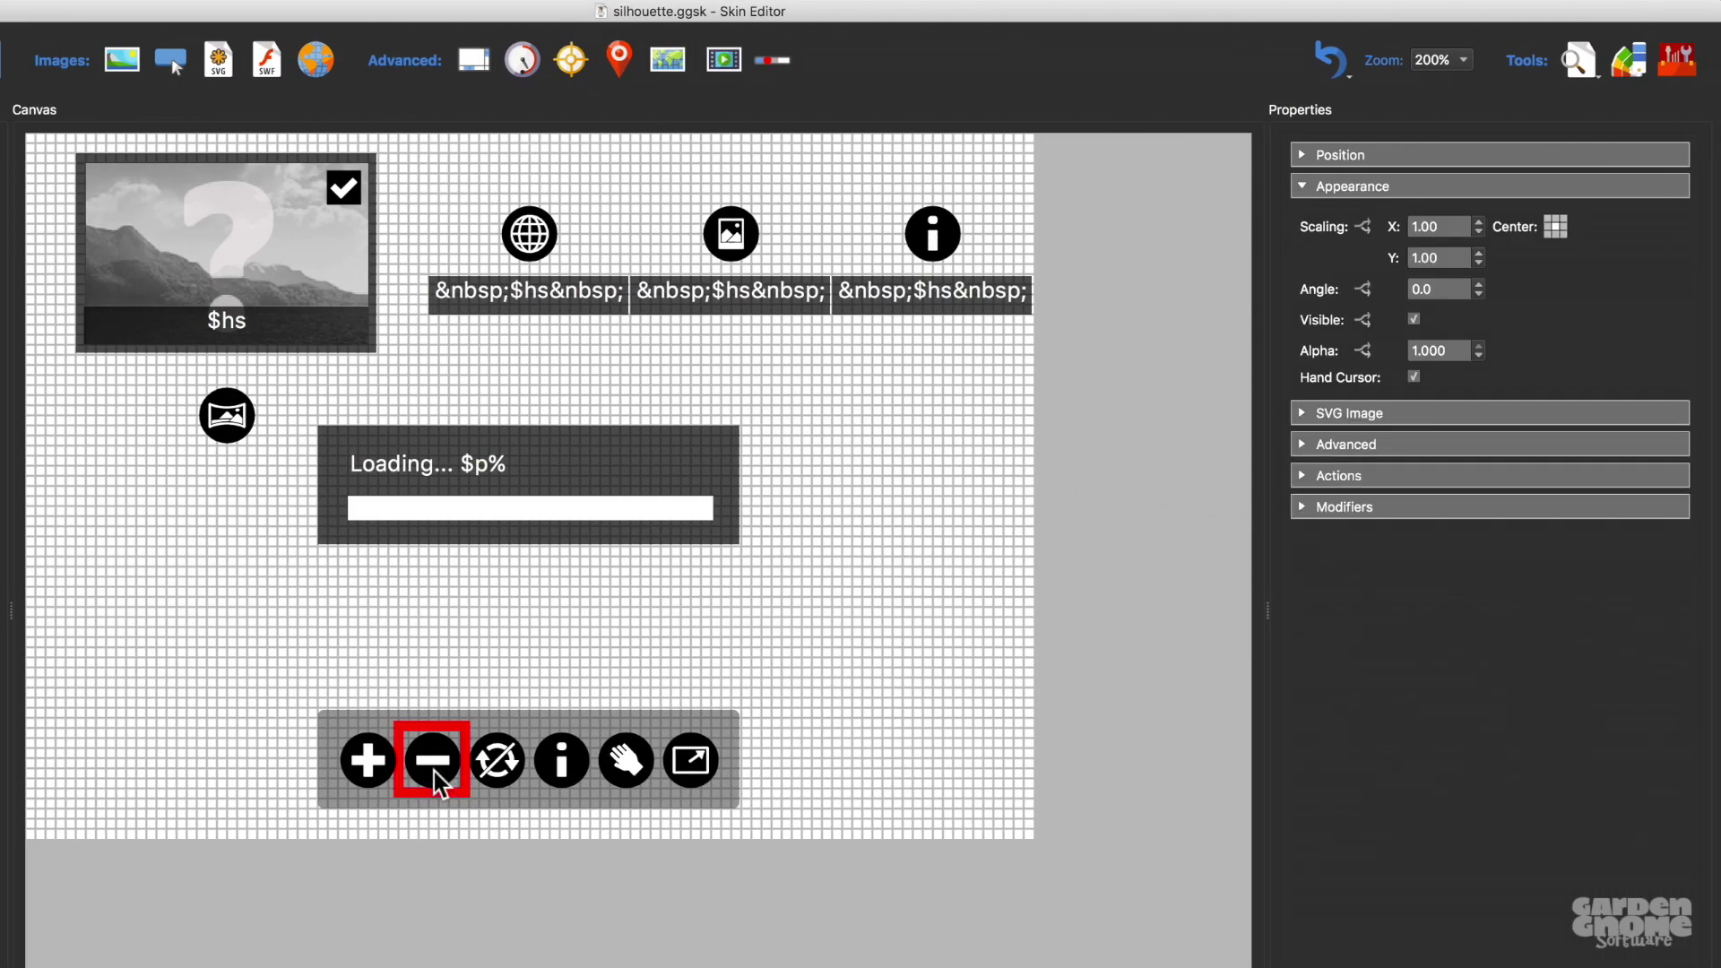
pyautogui.click(1405, 475)
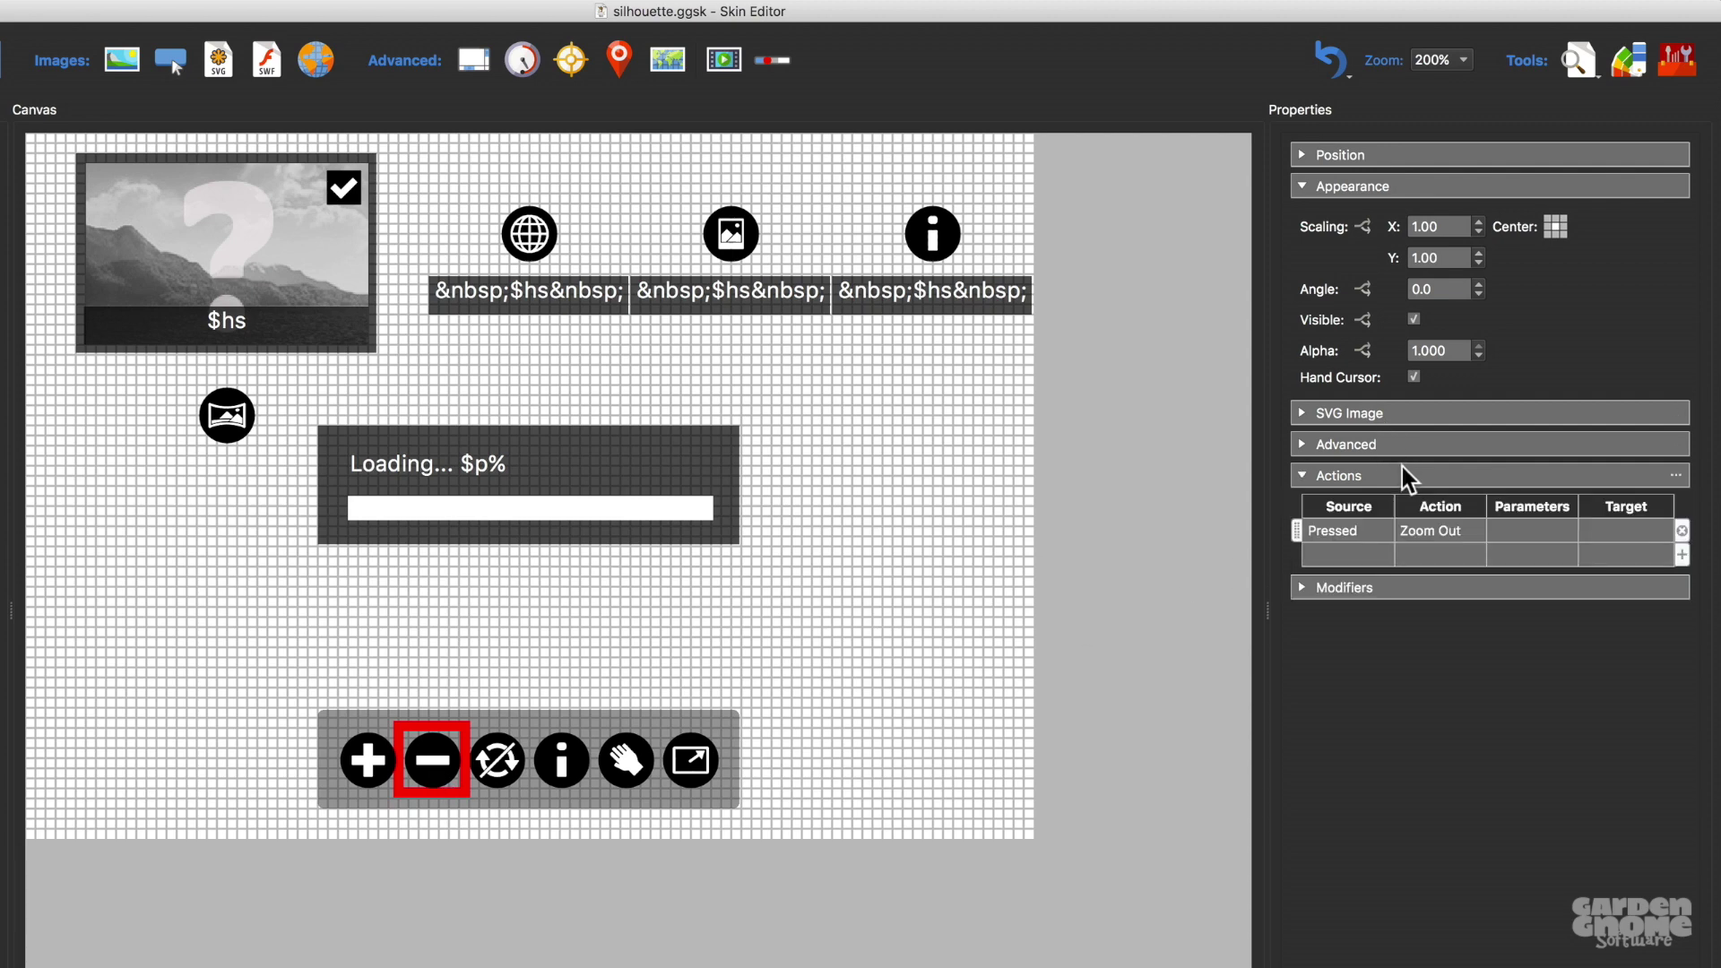
pyautogui.click(1362, 592)
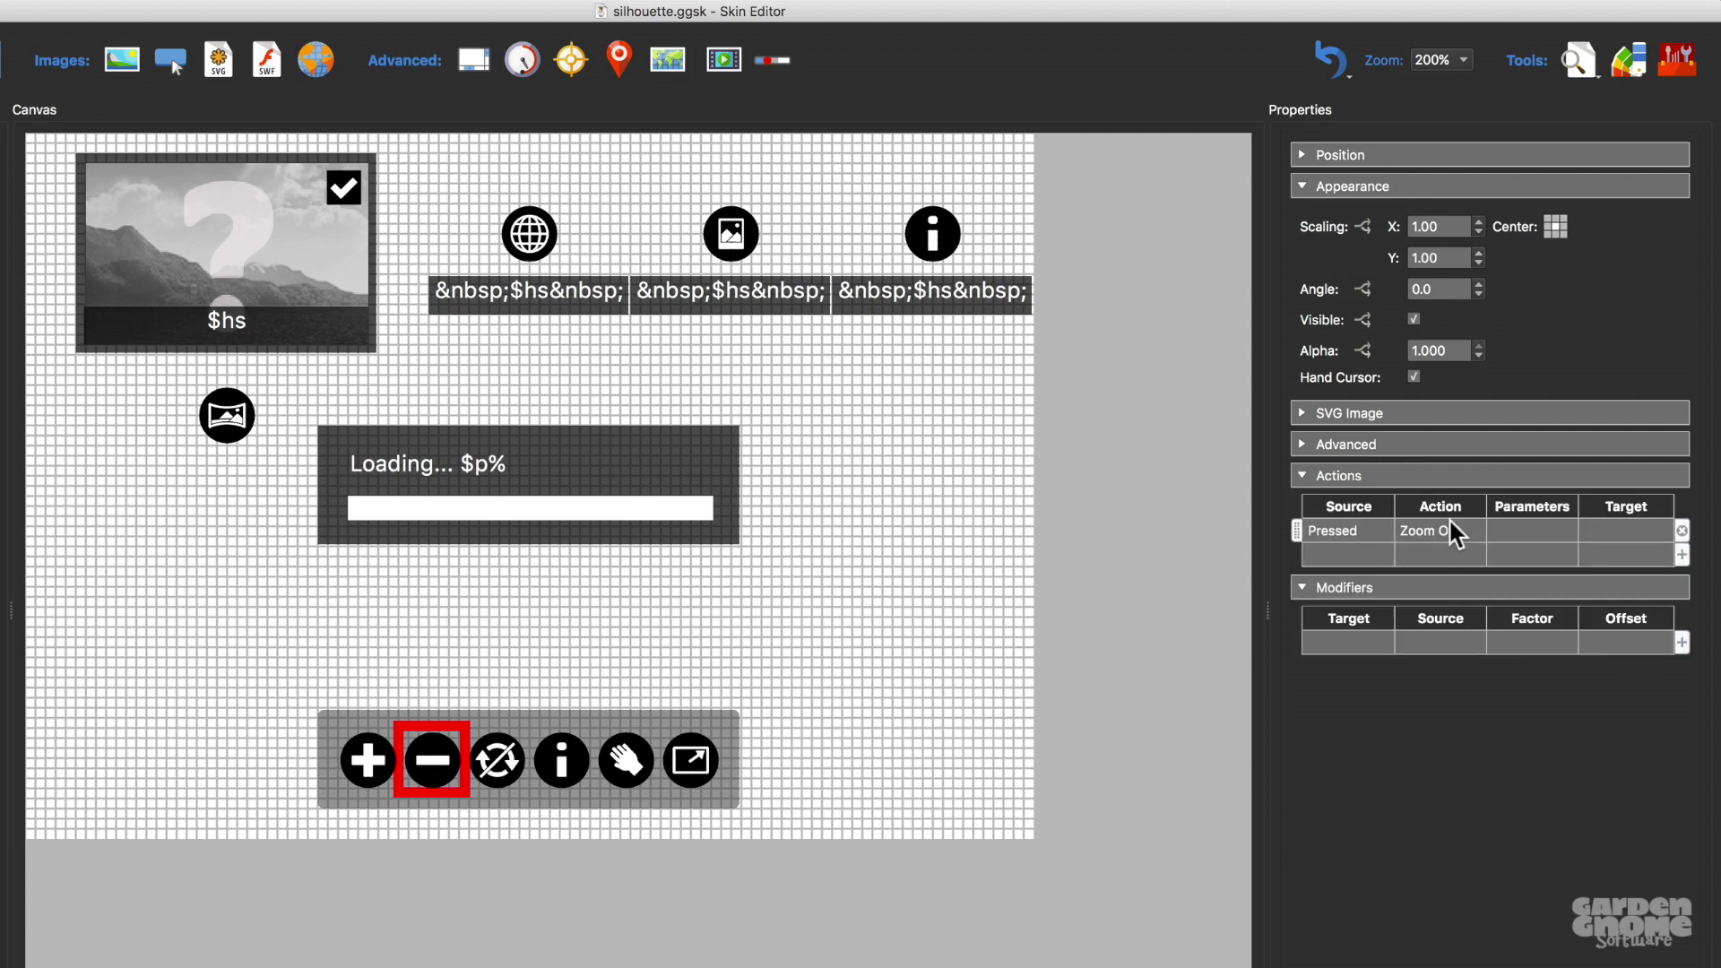
pyautogui.doubleClick(1461, 534)
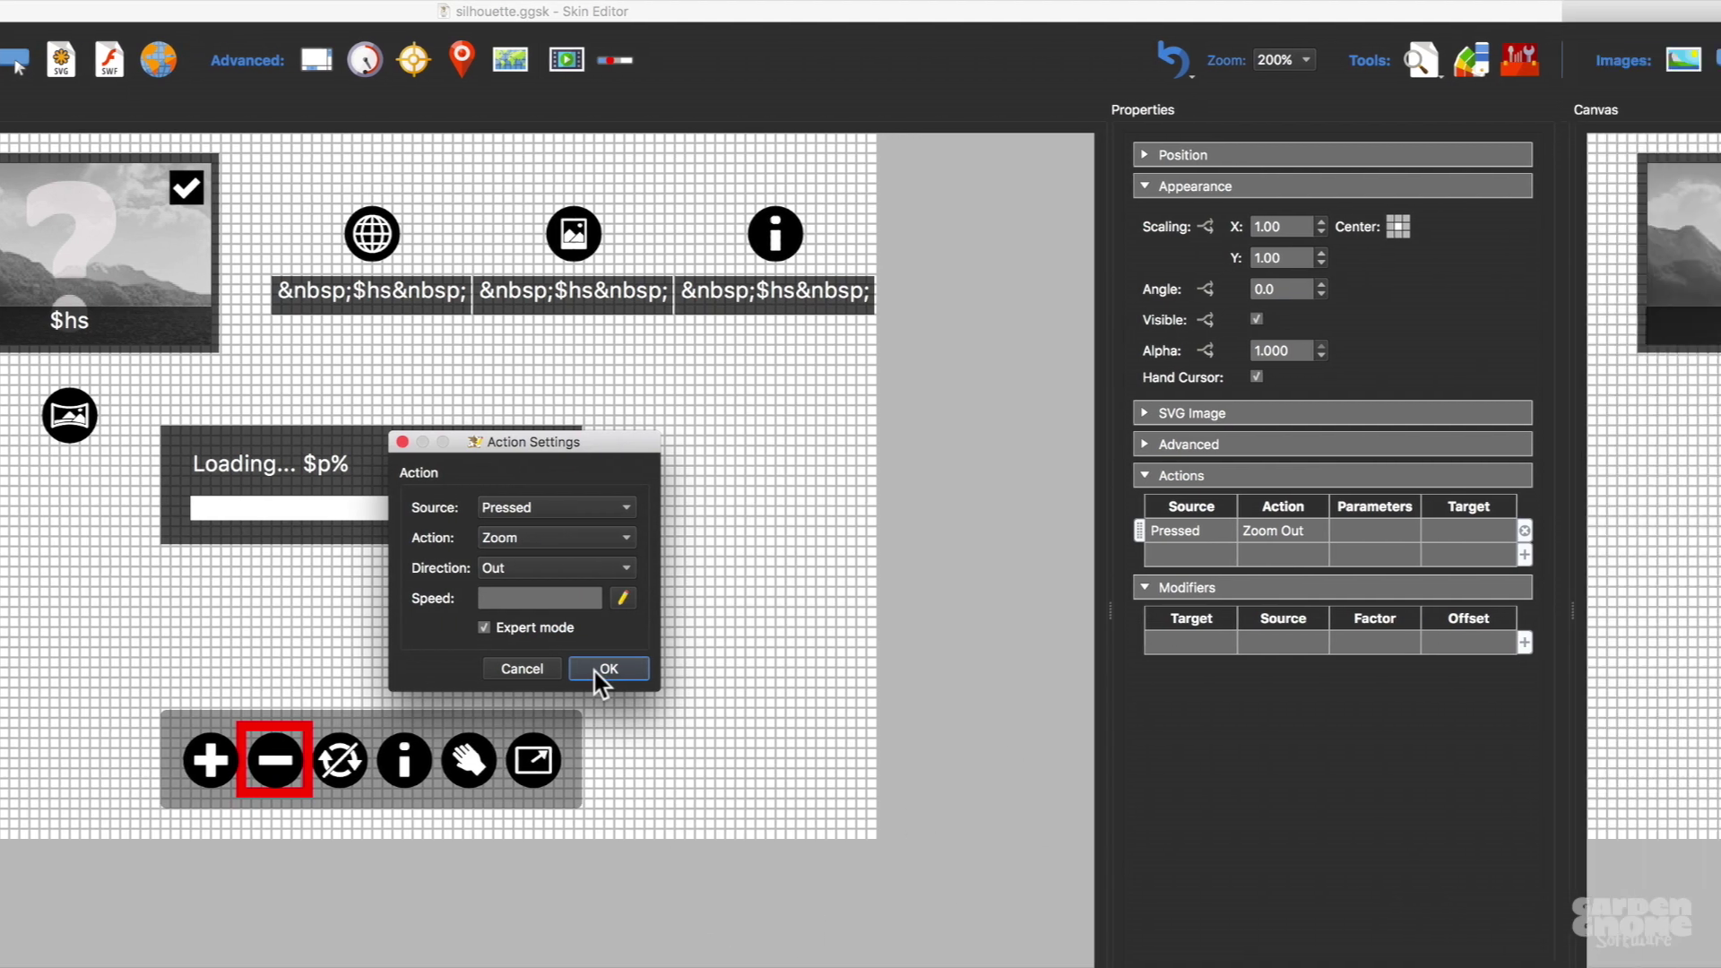
pyautogui.click(763, 669)
pyautogui.click(430, 520)
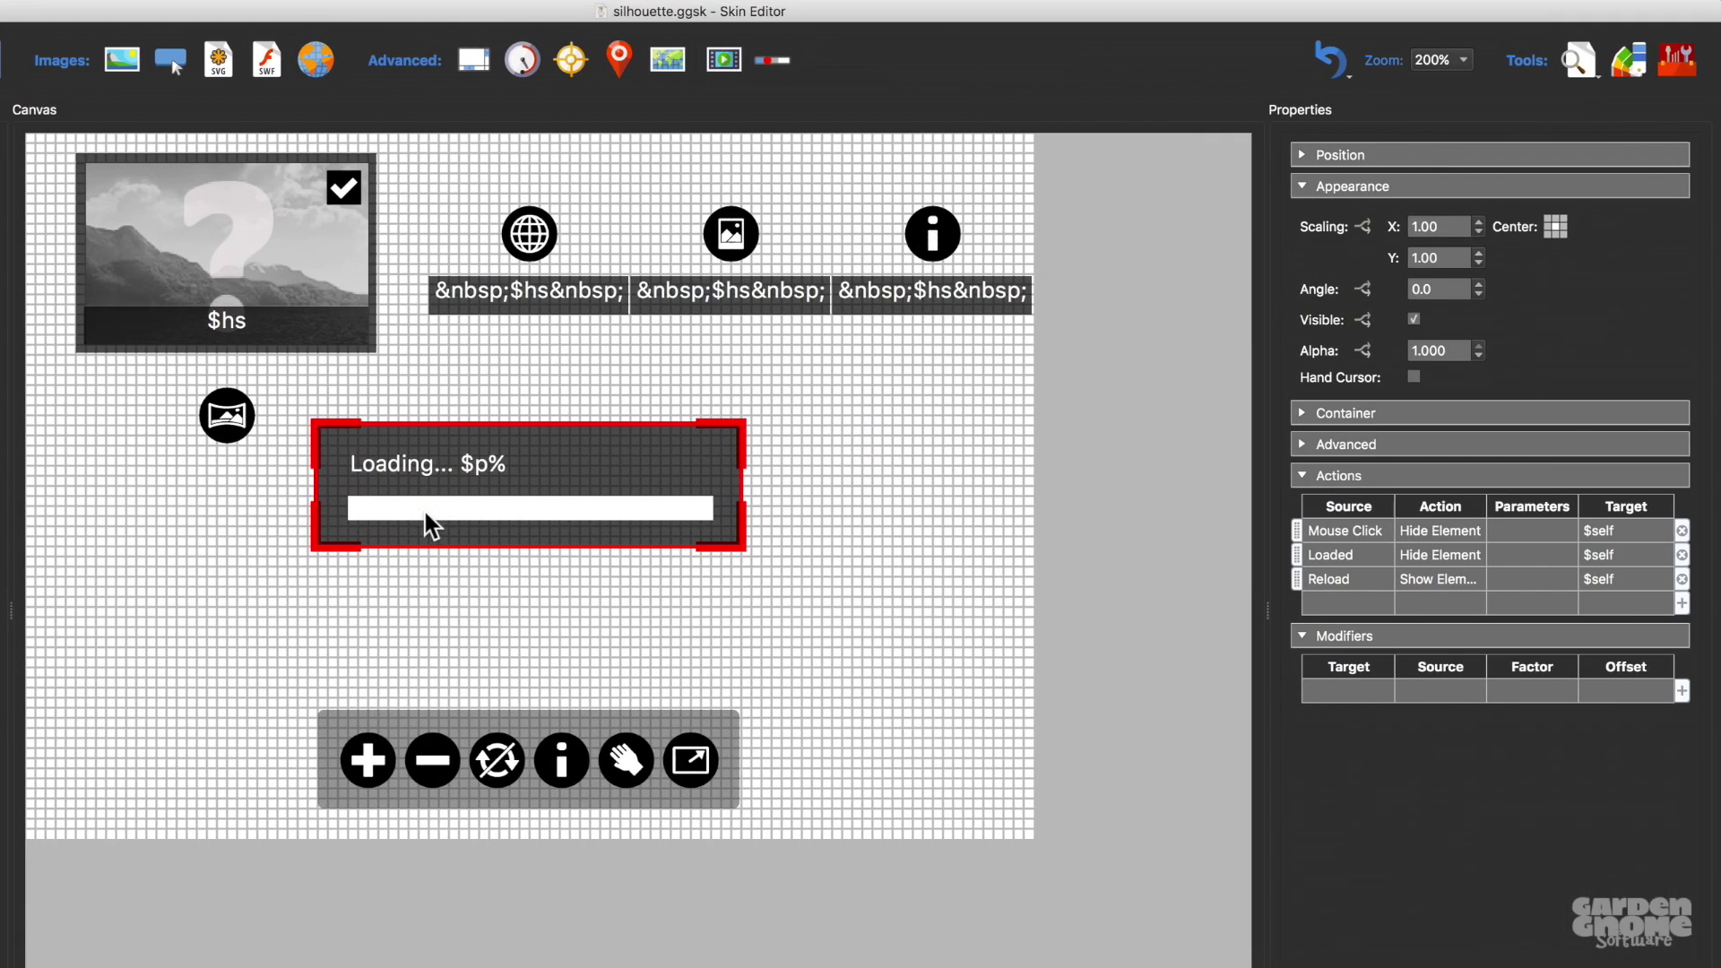
pyautogui.click(427, 518)
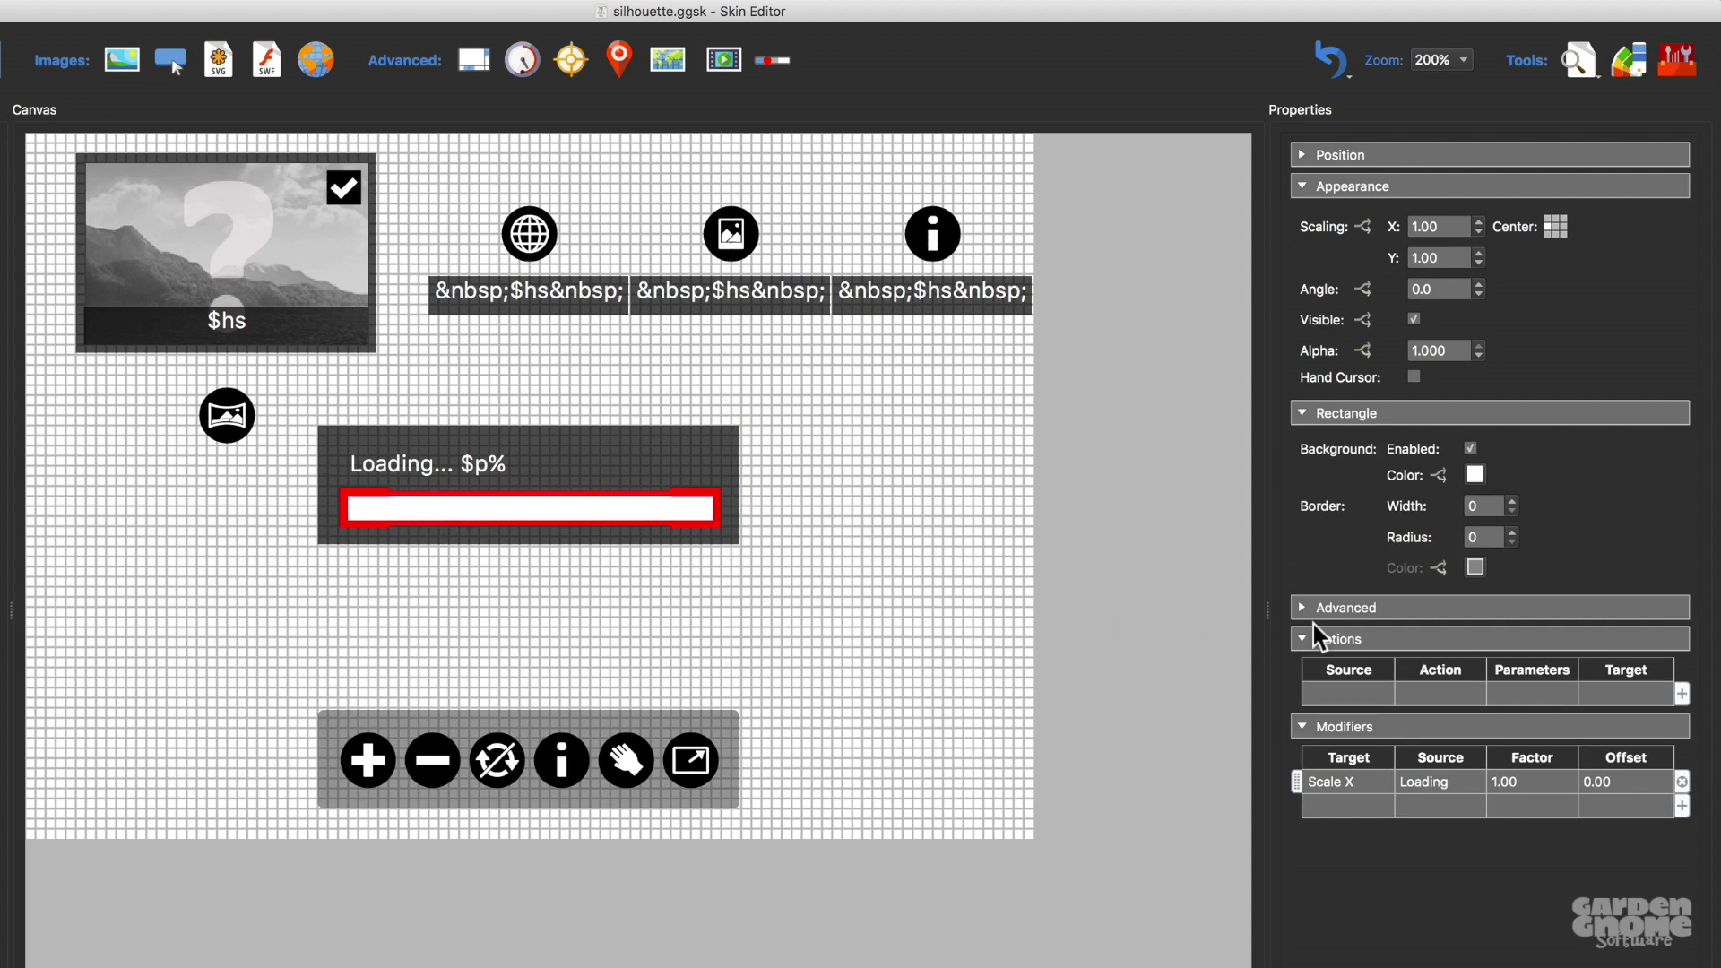
pyautogui.doubleClick(1471, 785)
# Step: Deselect everything on the empty canvas and browse the File, Edit, Elements, Tools, View and Help menus
pyautogui.click(843, 569)
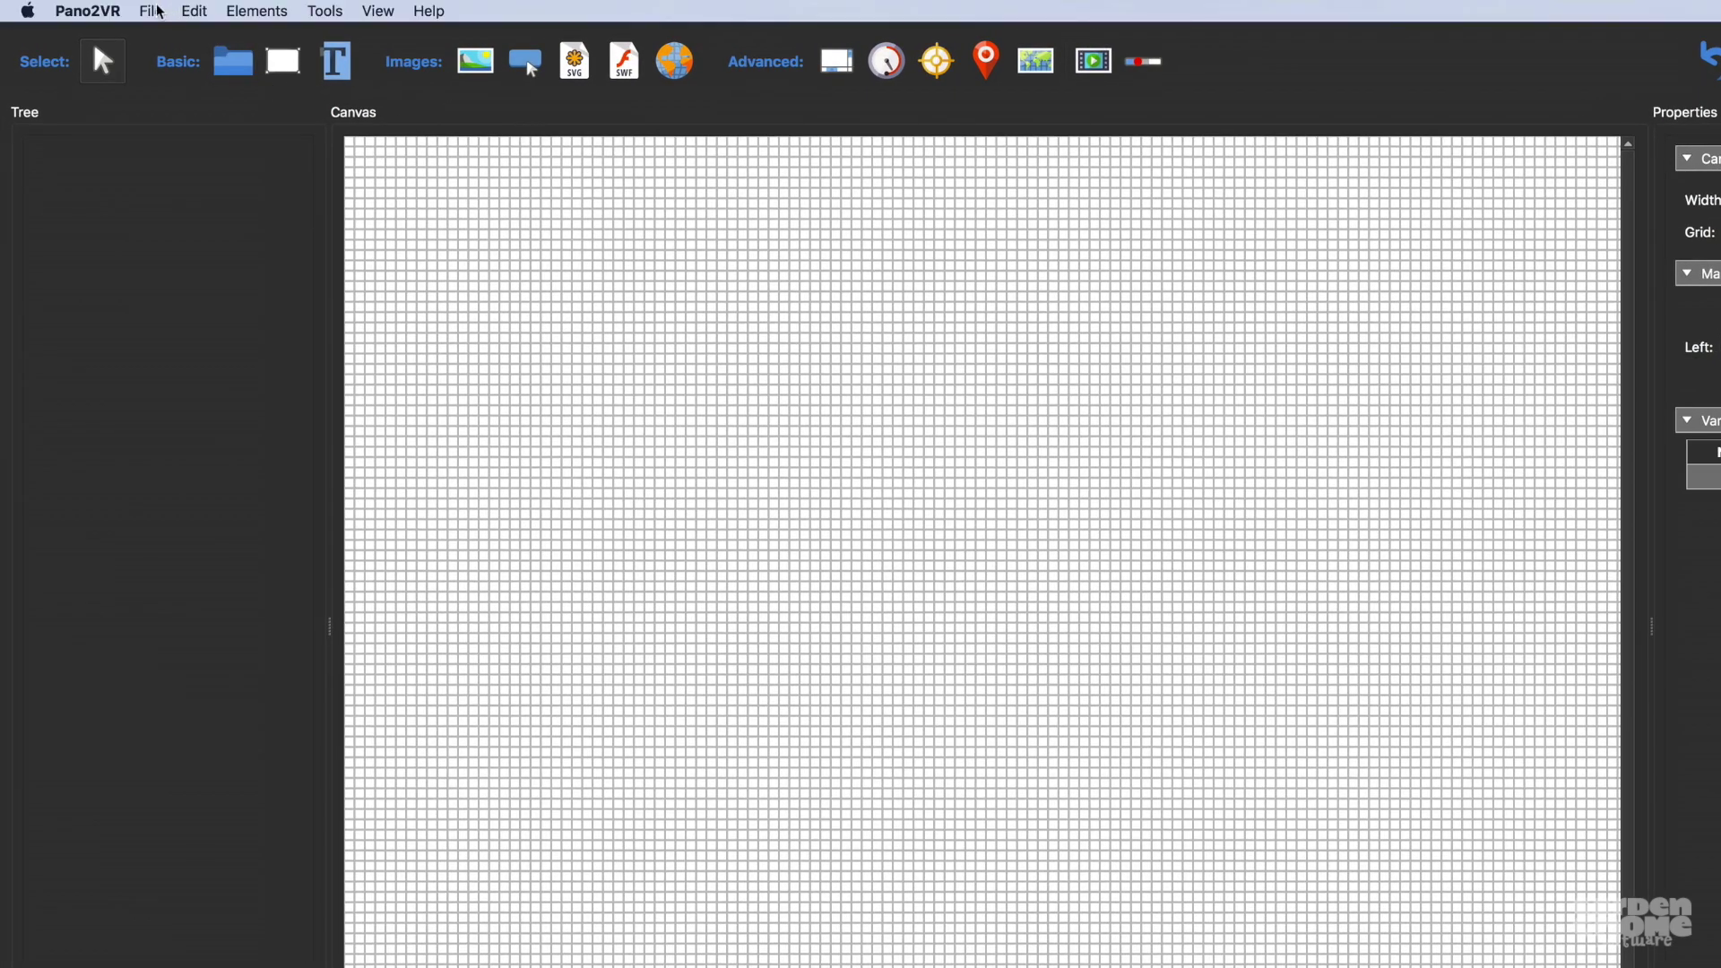
pyautogui.click(153, 11)
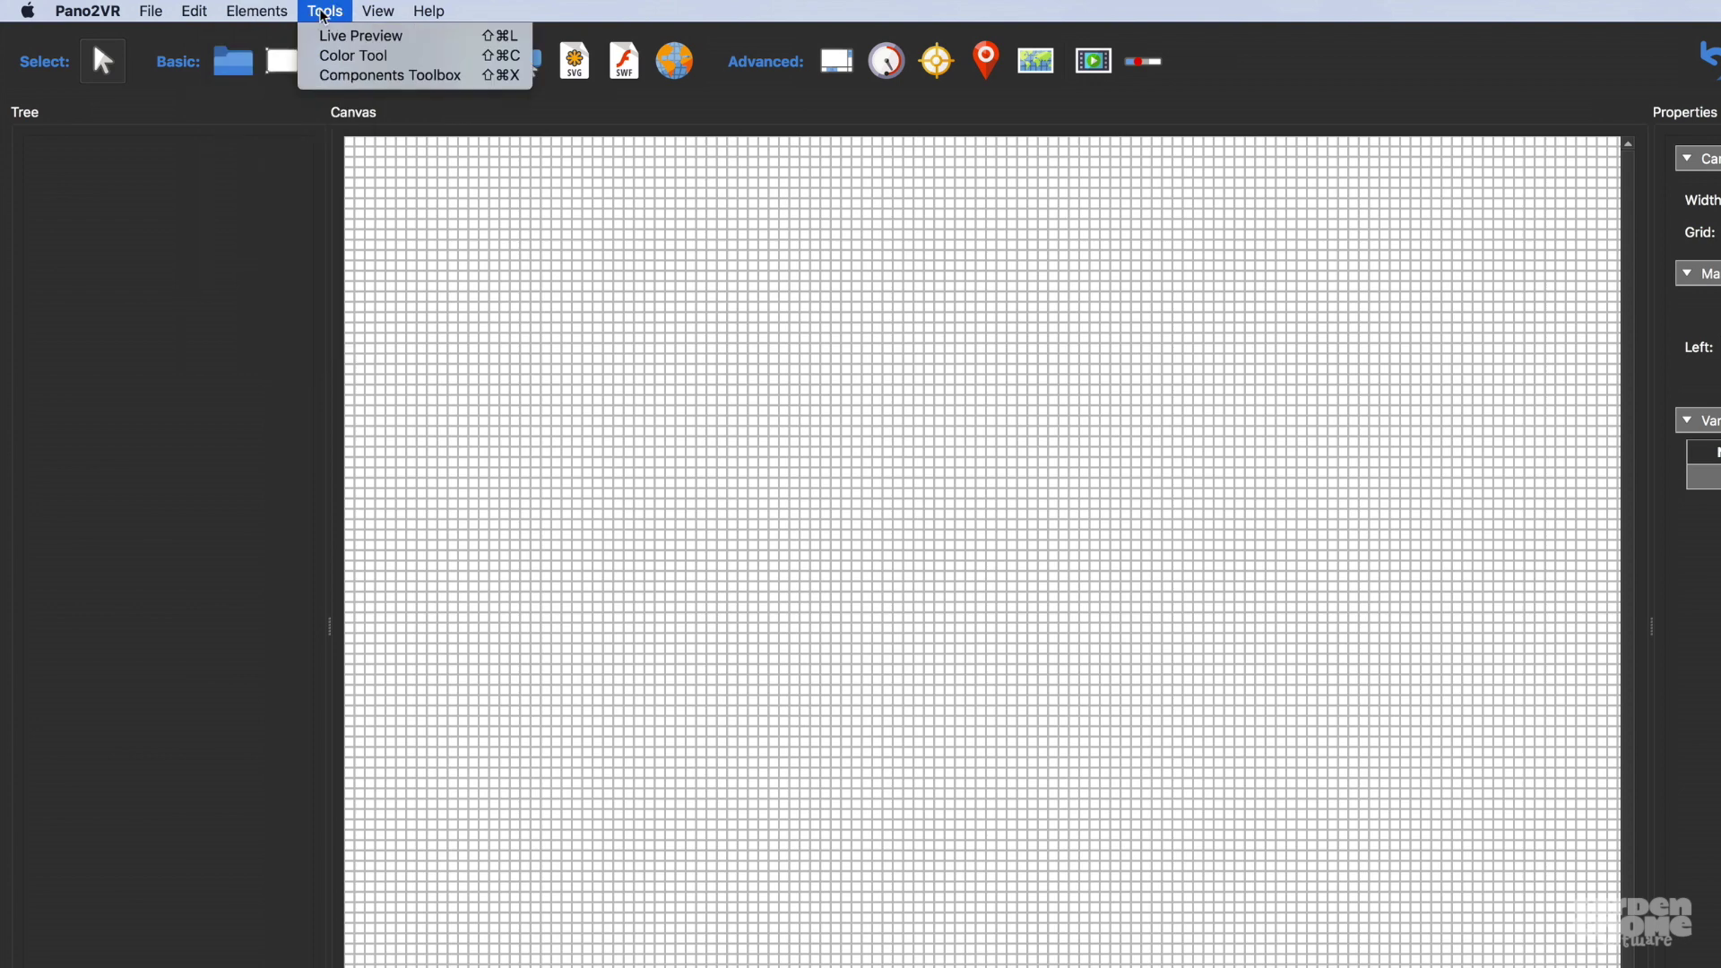
pyautogui.click(429, 11)
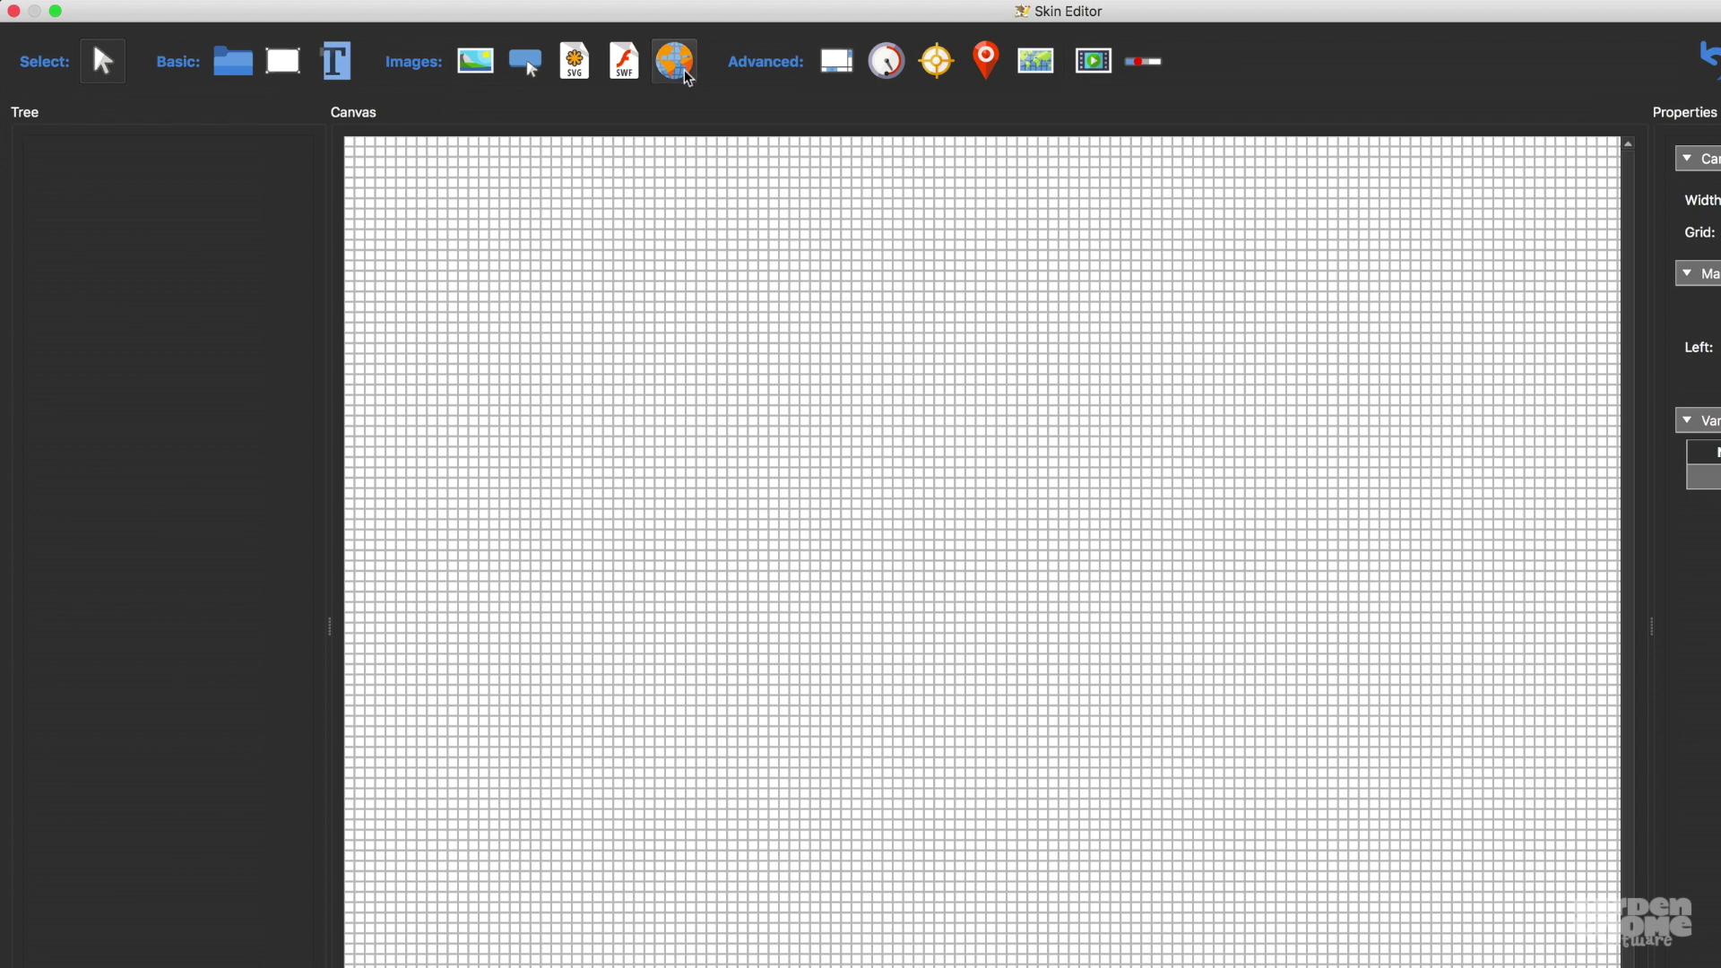
# Step: Place a map element, draw a rectangle near the top left, and draw a video element near the centre
pyautogui.click(1046, 74)
pyautogui.click(975, 287)
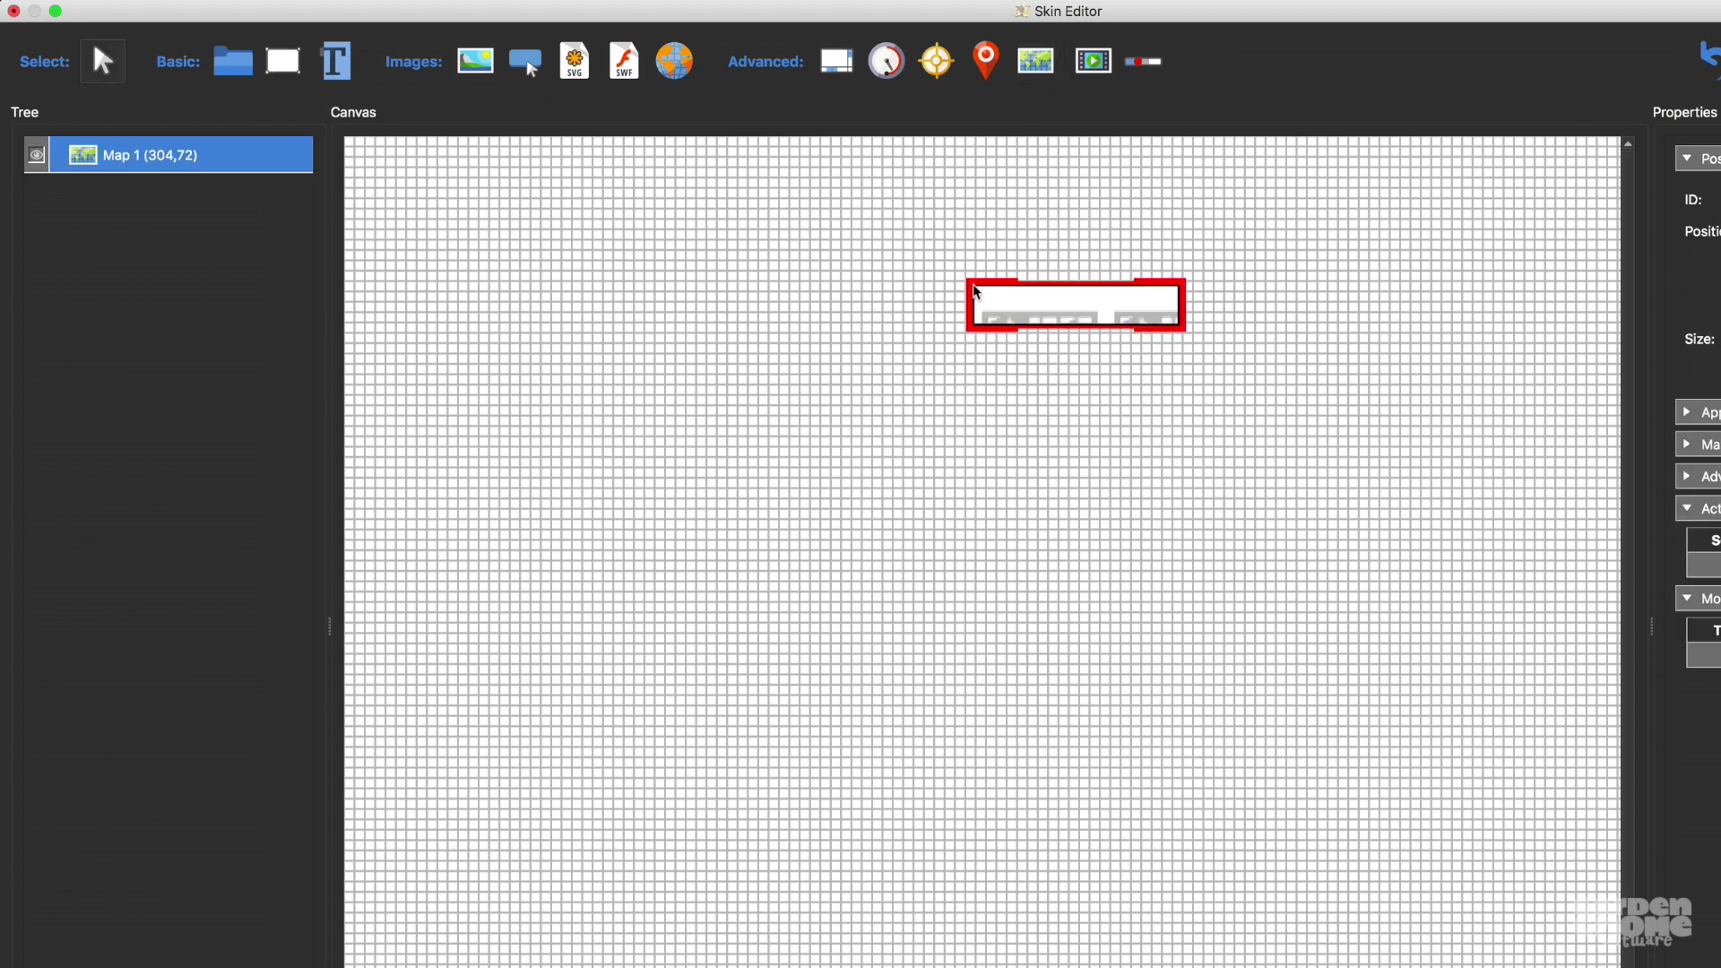
pyautogui.press('r')
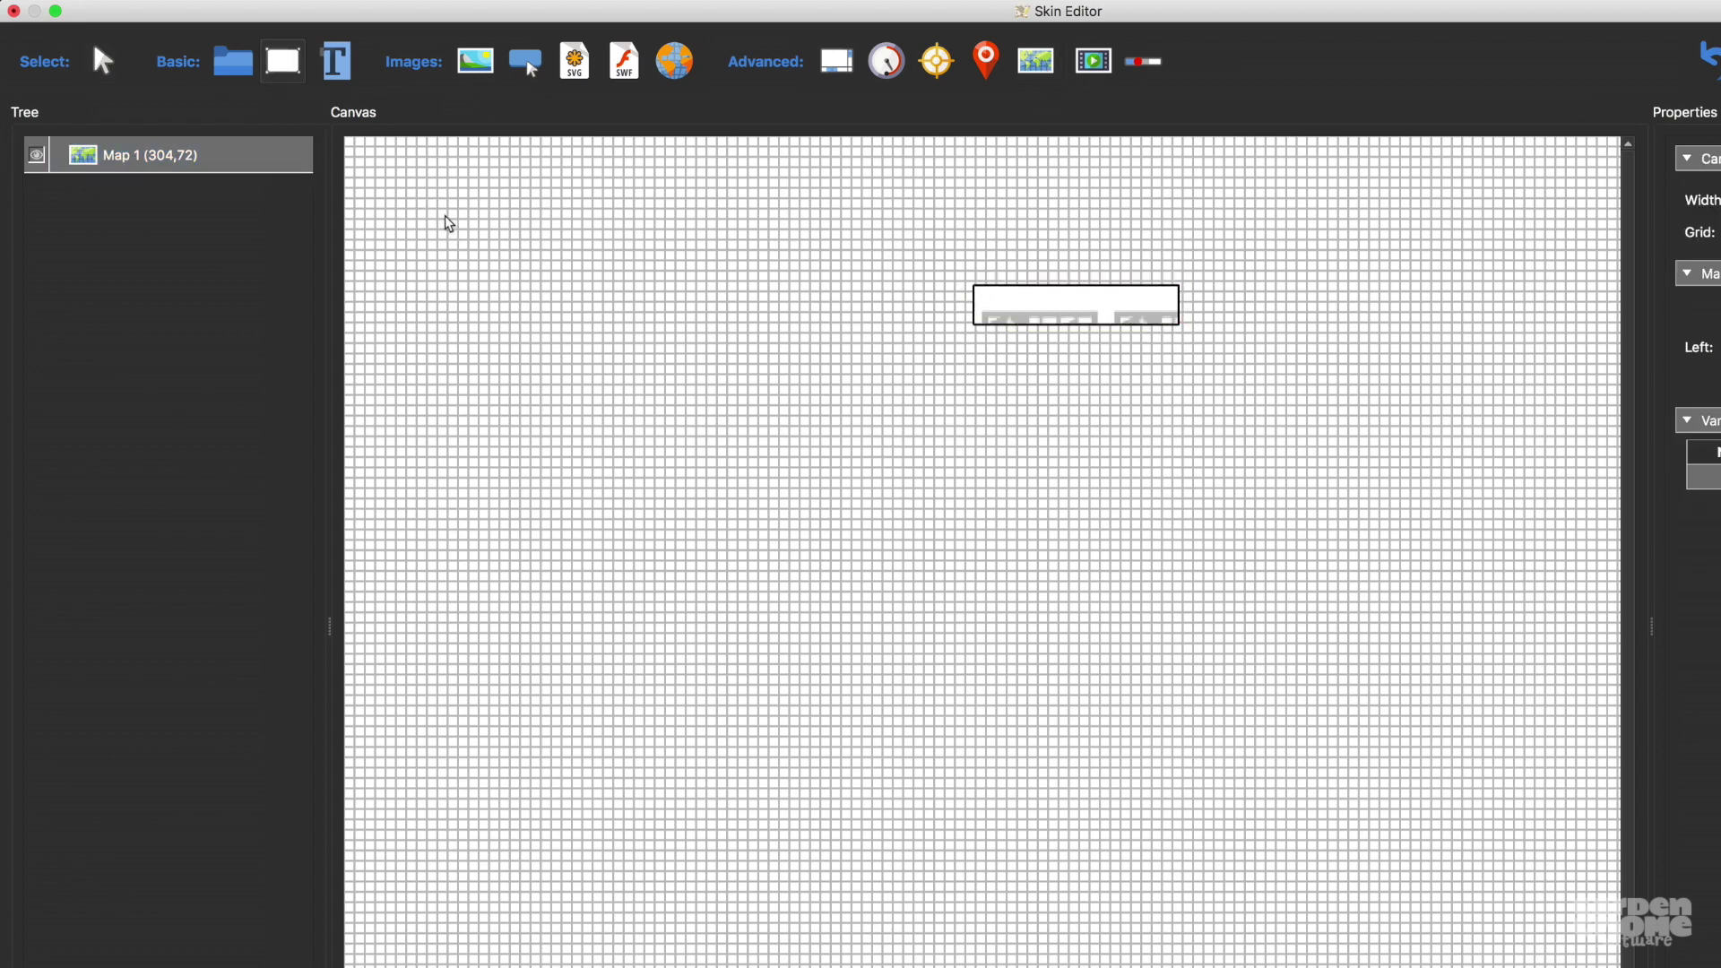
pyautogui.moveTo(448, 224); pyautogui.dragTo(806, 366)
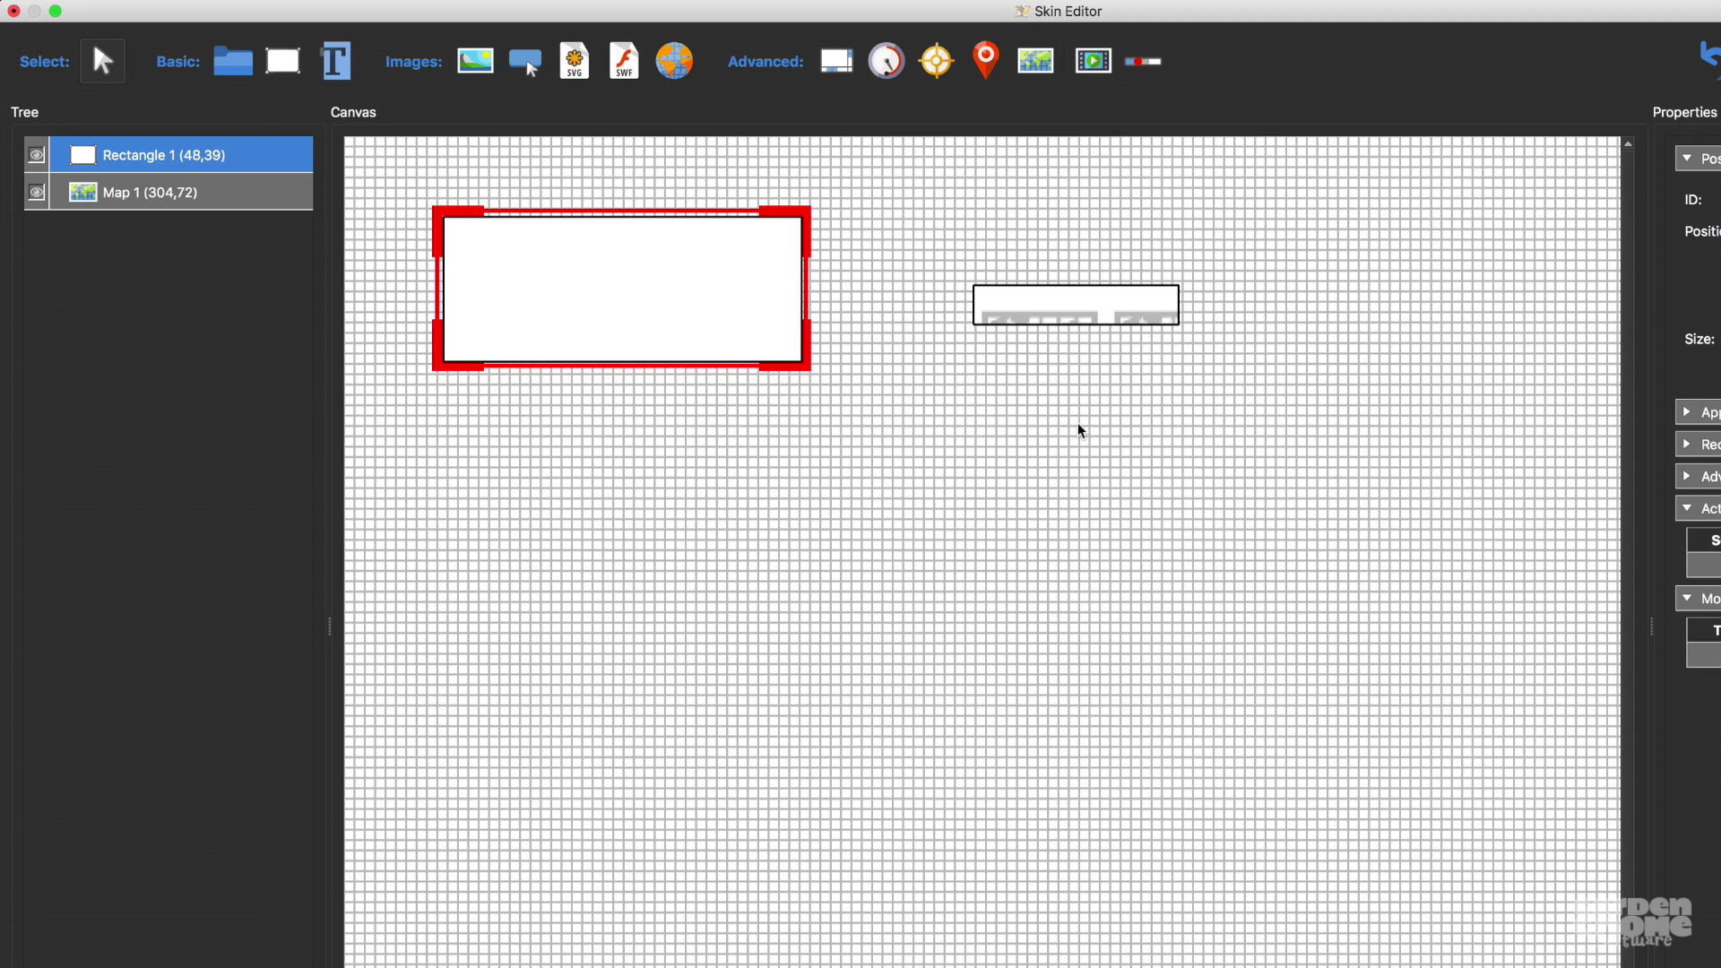
pyautogui.click(1093, 61)
pyautogui.moveTo(876, 437); pyautogui.dragTo(1174, 619)
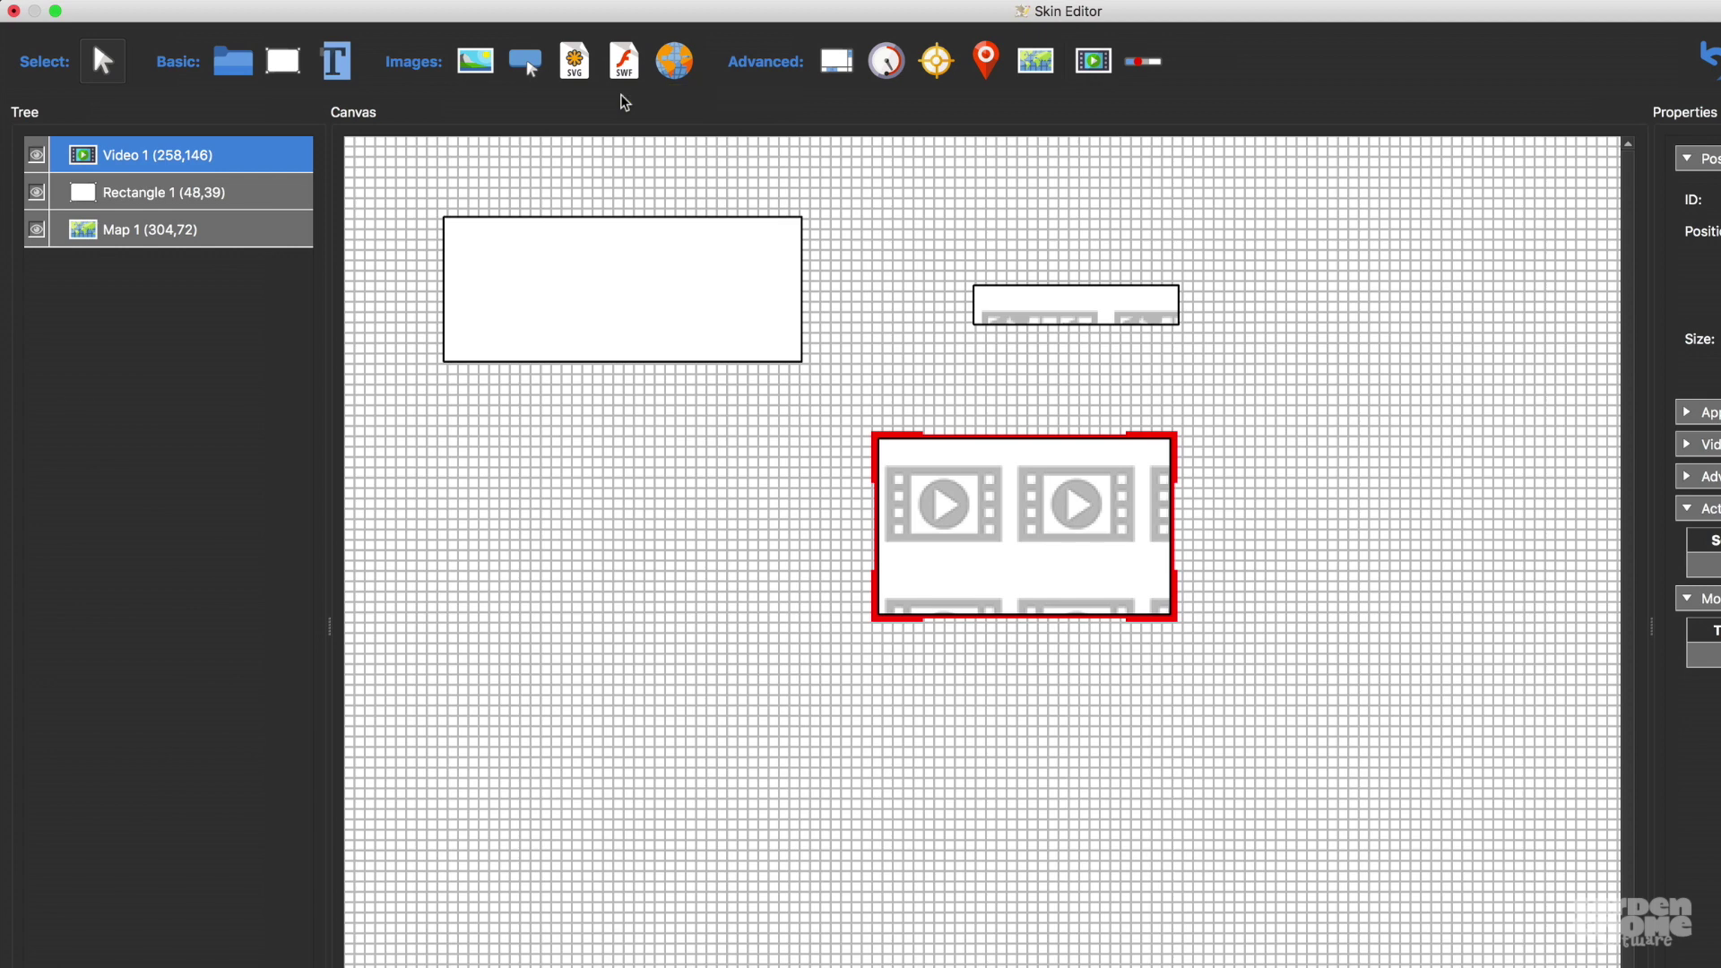
pyautogui.click(484, 69)
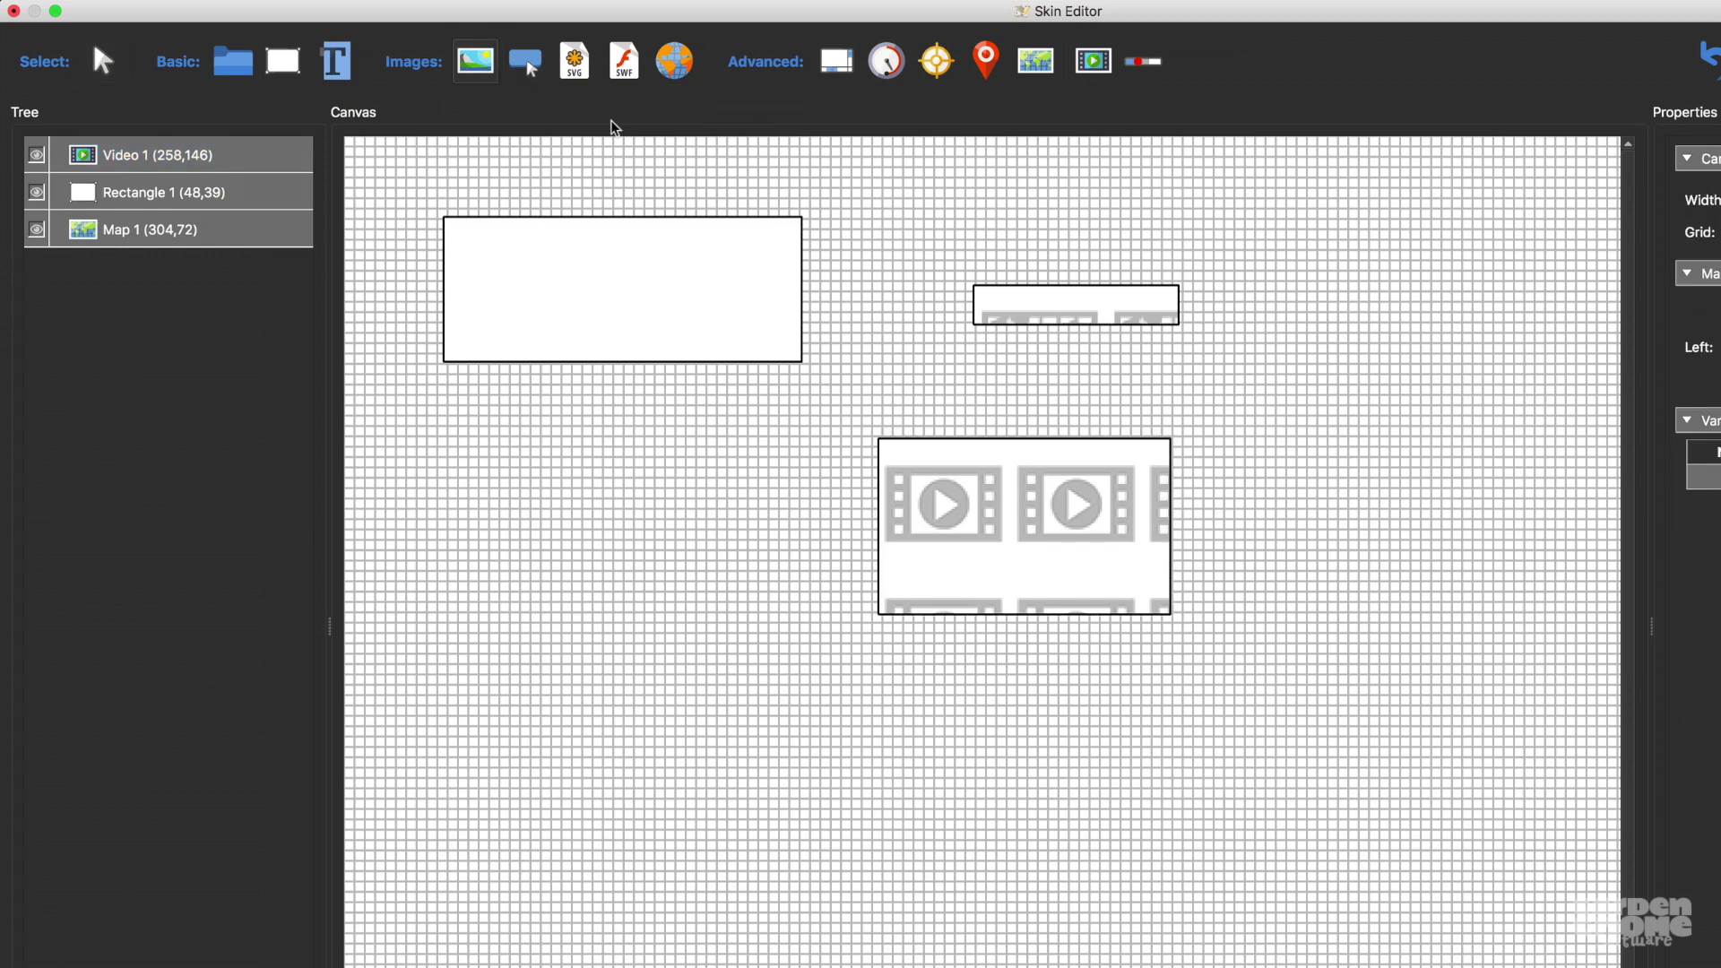
# Step: Place an image element using favicon 250.png on the canvas
pyautogui.click(674, 488)
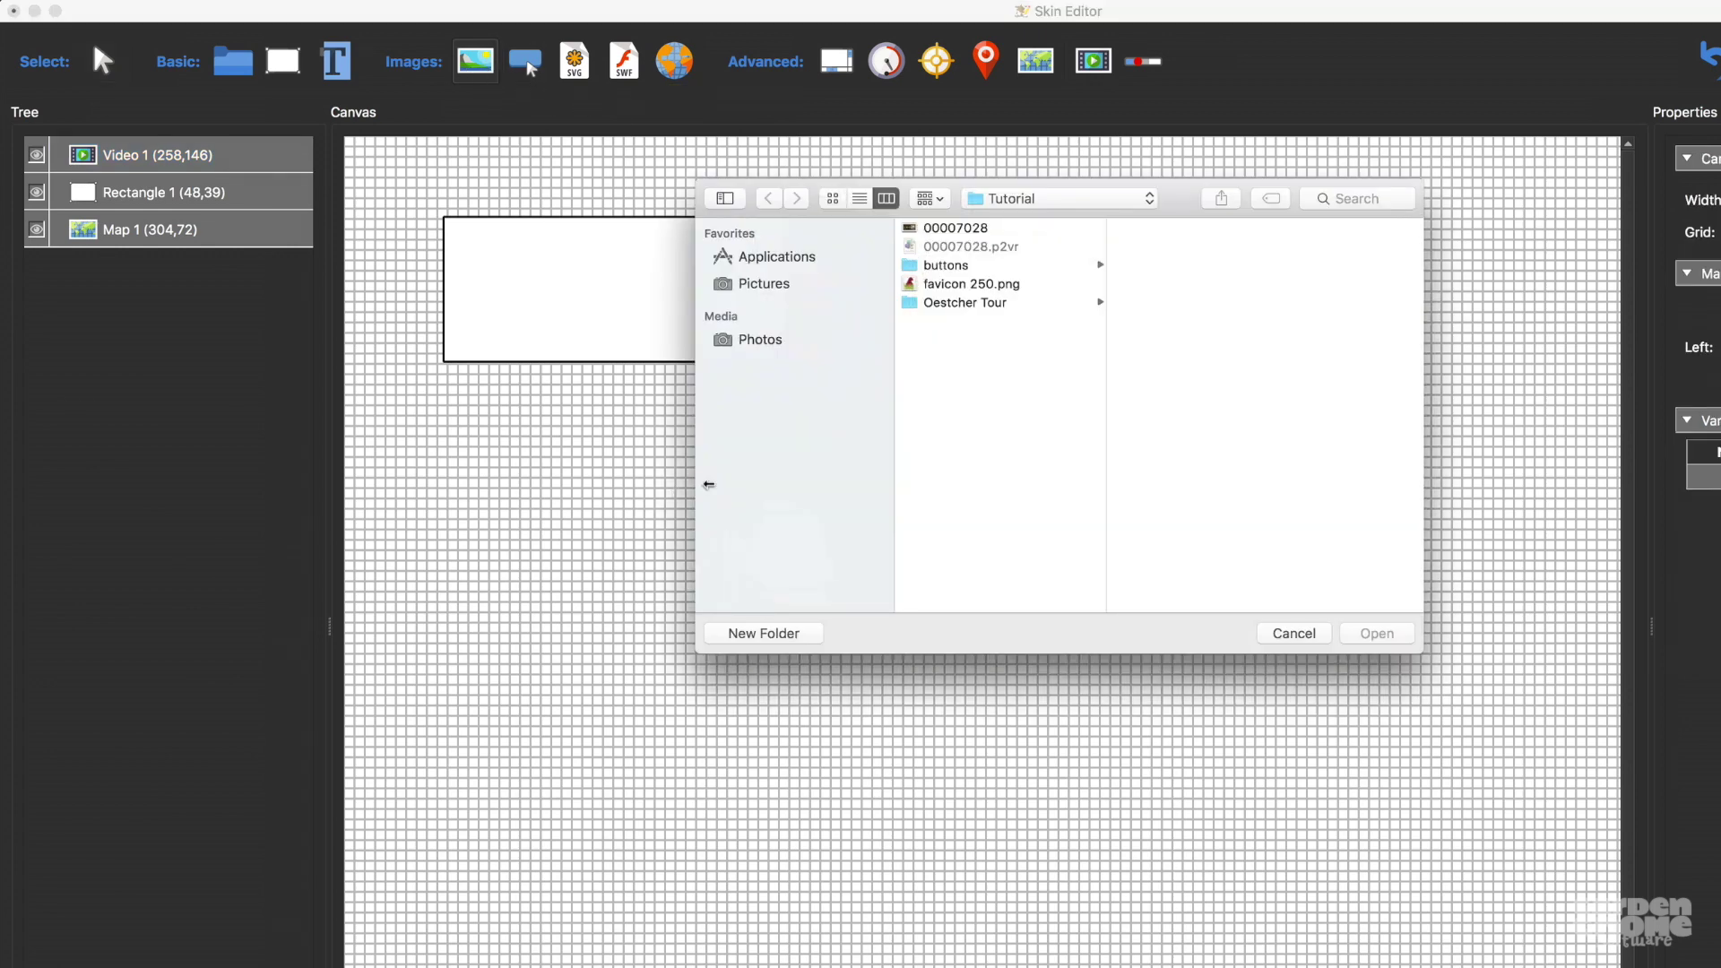
pyautogui.click(1017, 285)
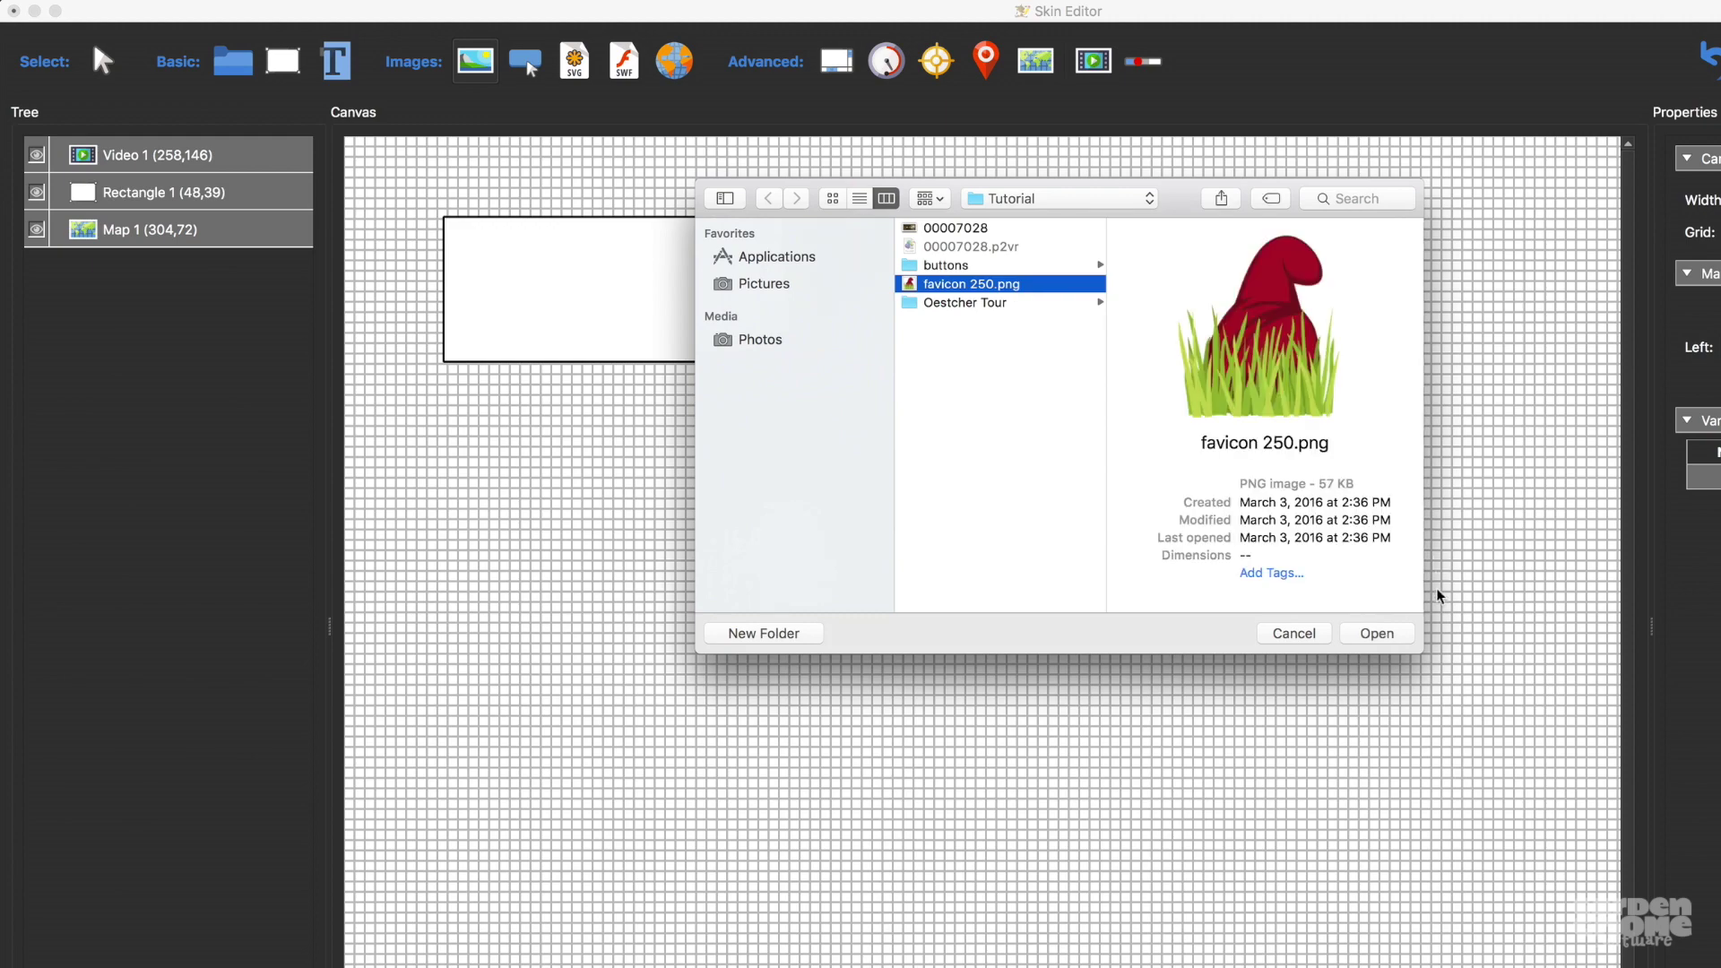
pyautogui.click(1377, 633)
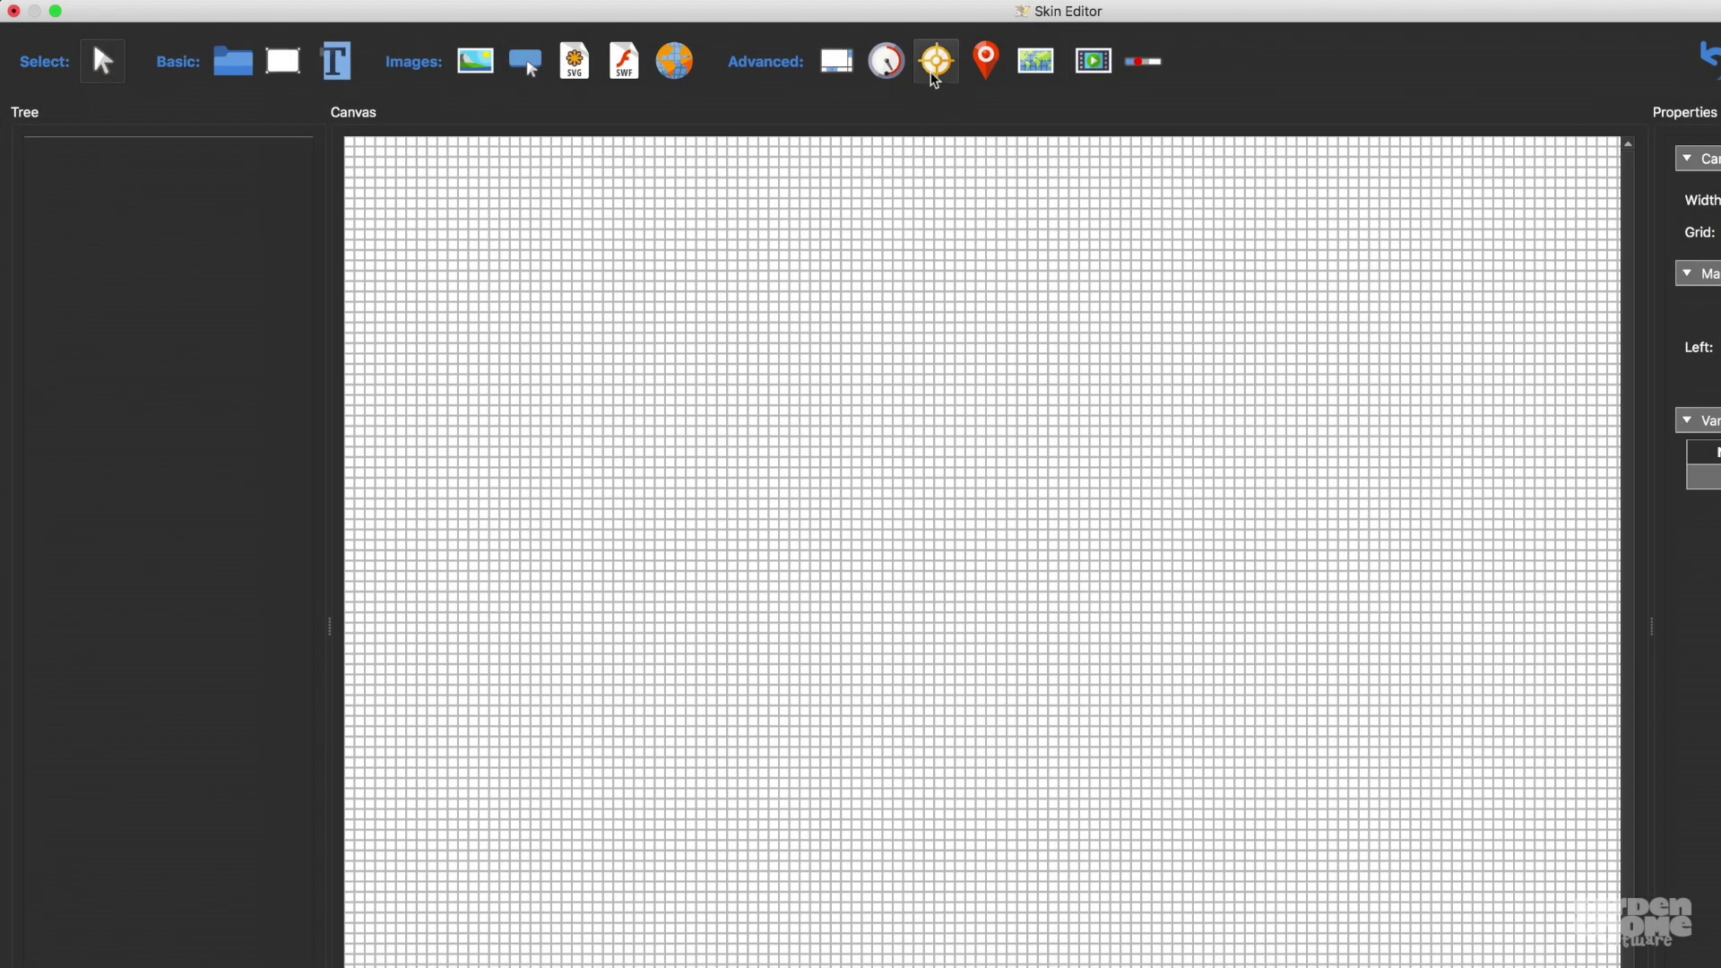
# Step: Add a hotspot and a marker near the top, then marquee-select both and delete them
pyautogui.click(935, 78)
pyautogui.click(799, 229)
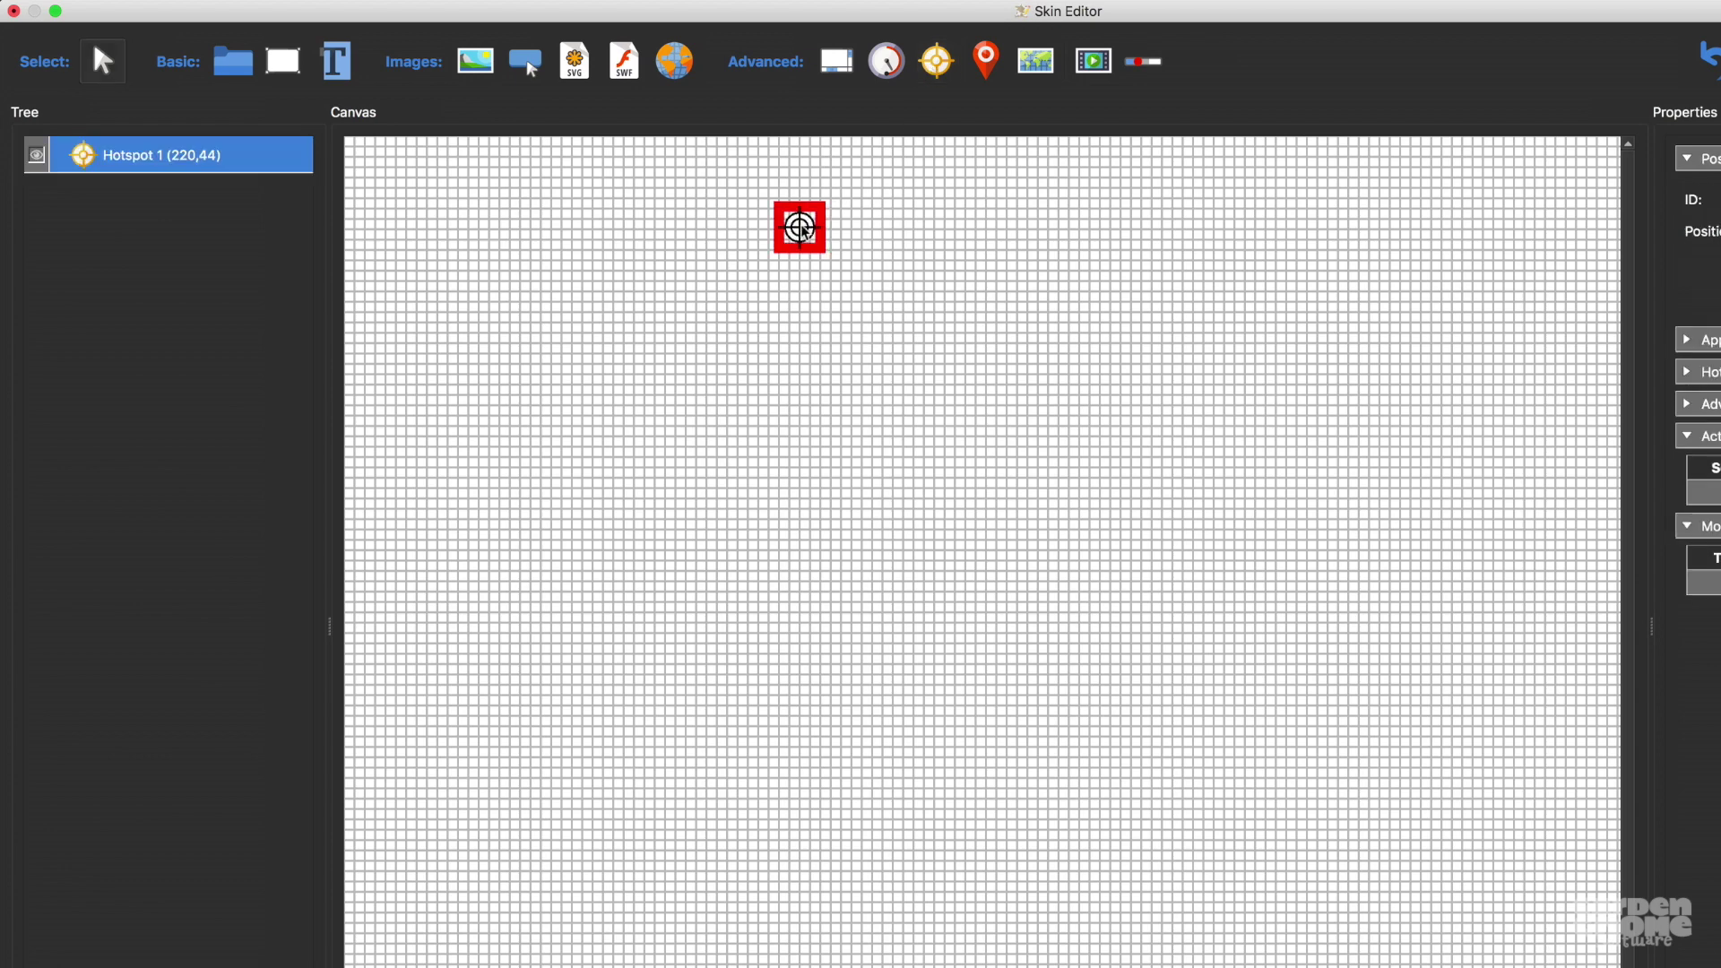
pyautogui.click(983, 67)
pyautogui.click(956, 225)
pyautogui.click(1207, 422)
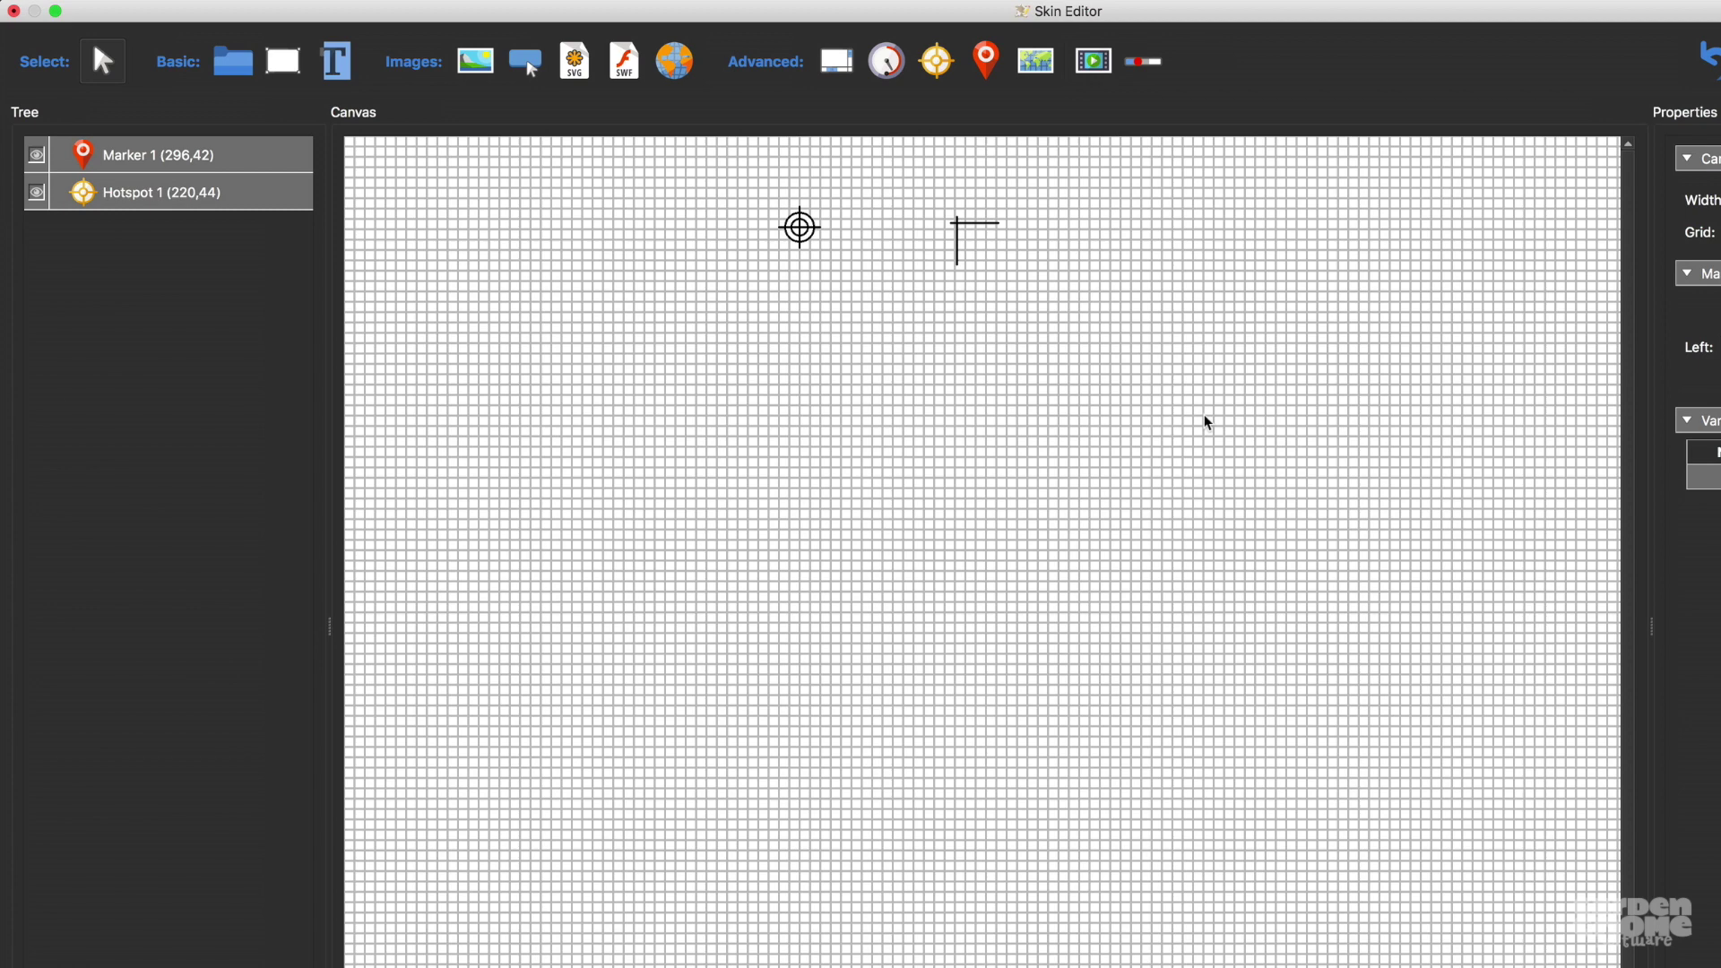
pyautogui.moveTo(773, 187); pyautogui.dragTo(1068, 316)
pyautogui.press('Delete')
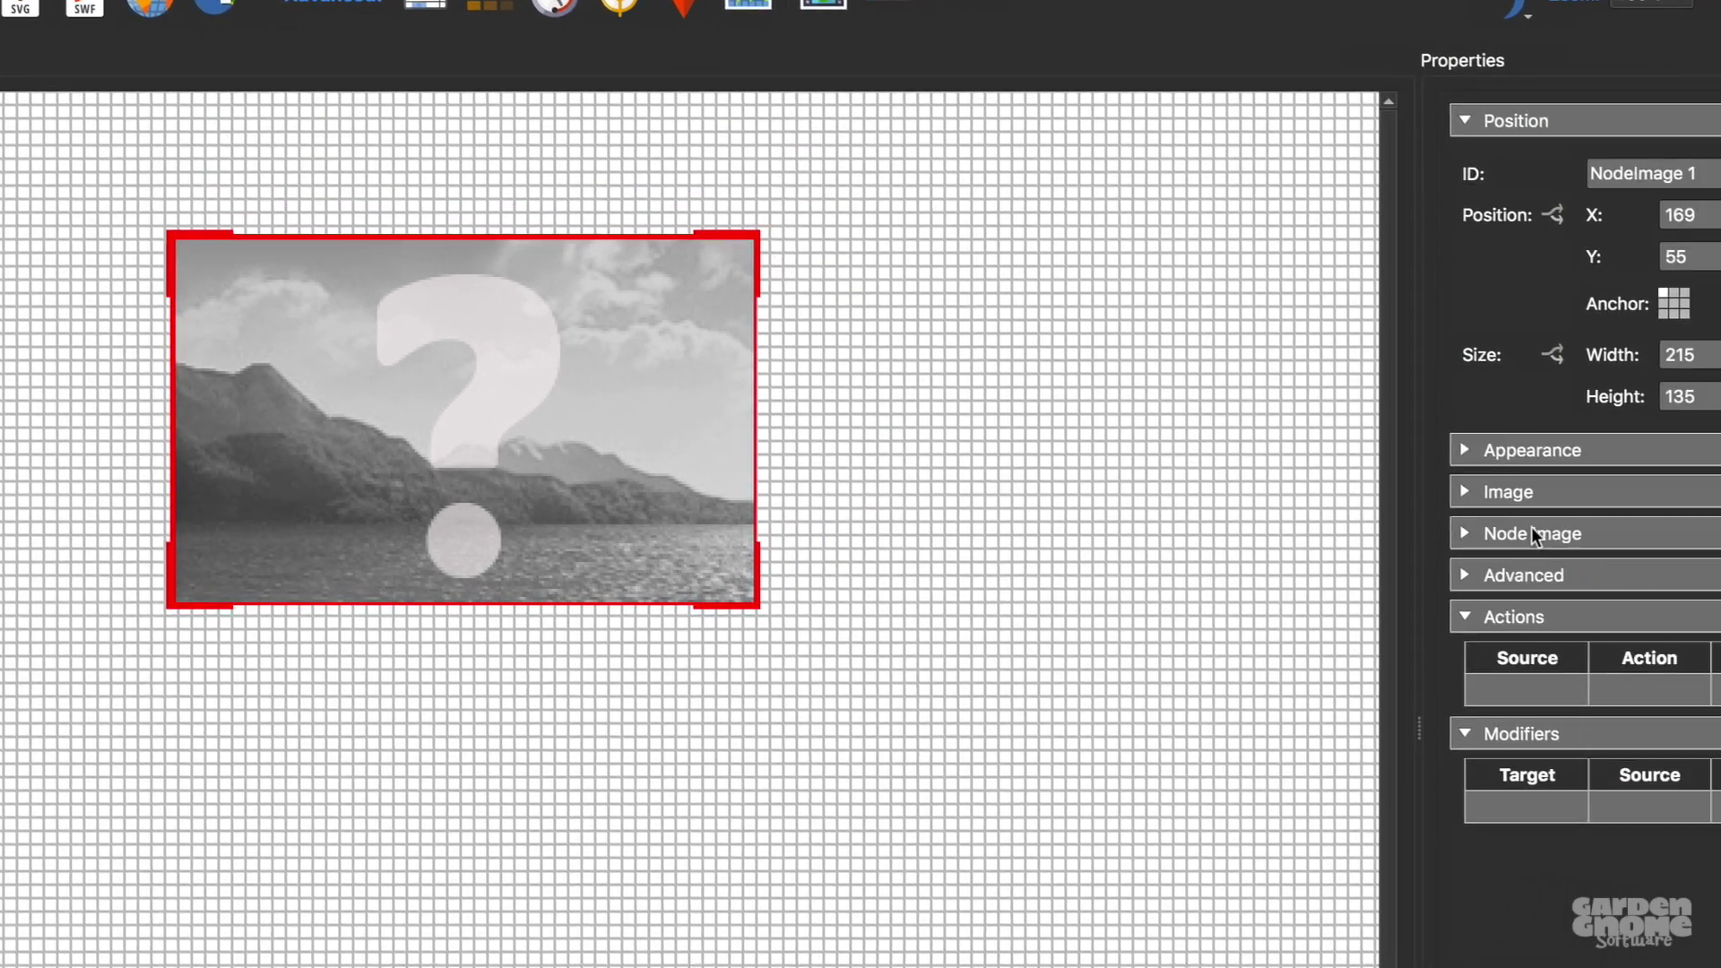
# Step: Link the node image to the On the Kamm tour node, resize it to 66×41, and draw a cloner around it
pyautogui.click(1530, 527)
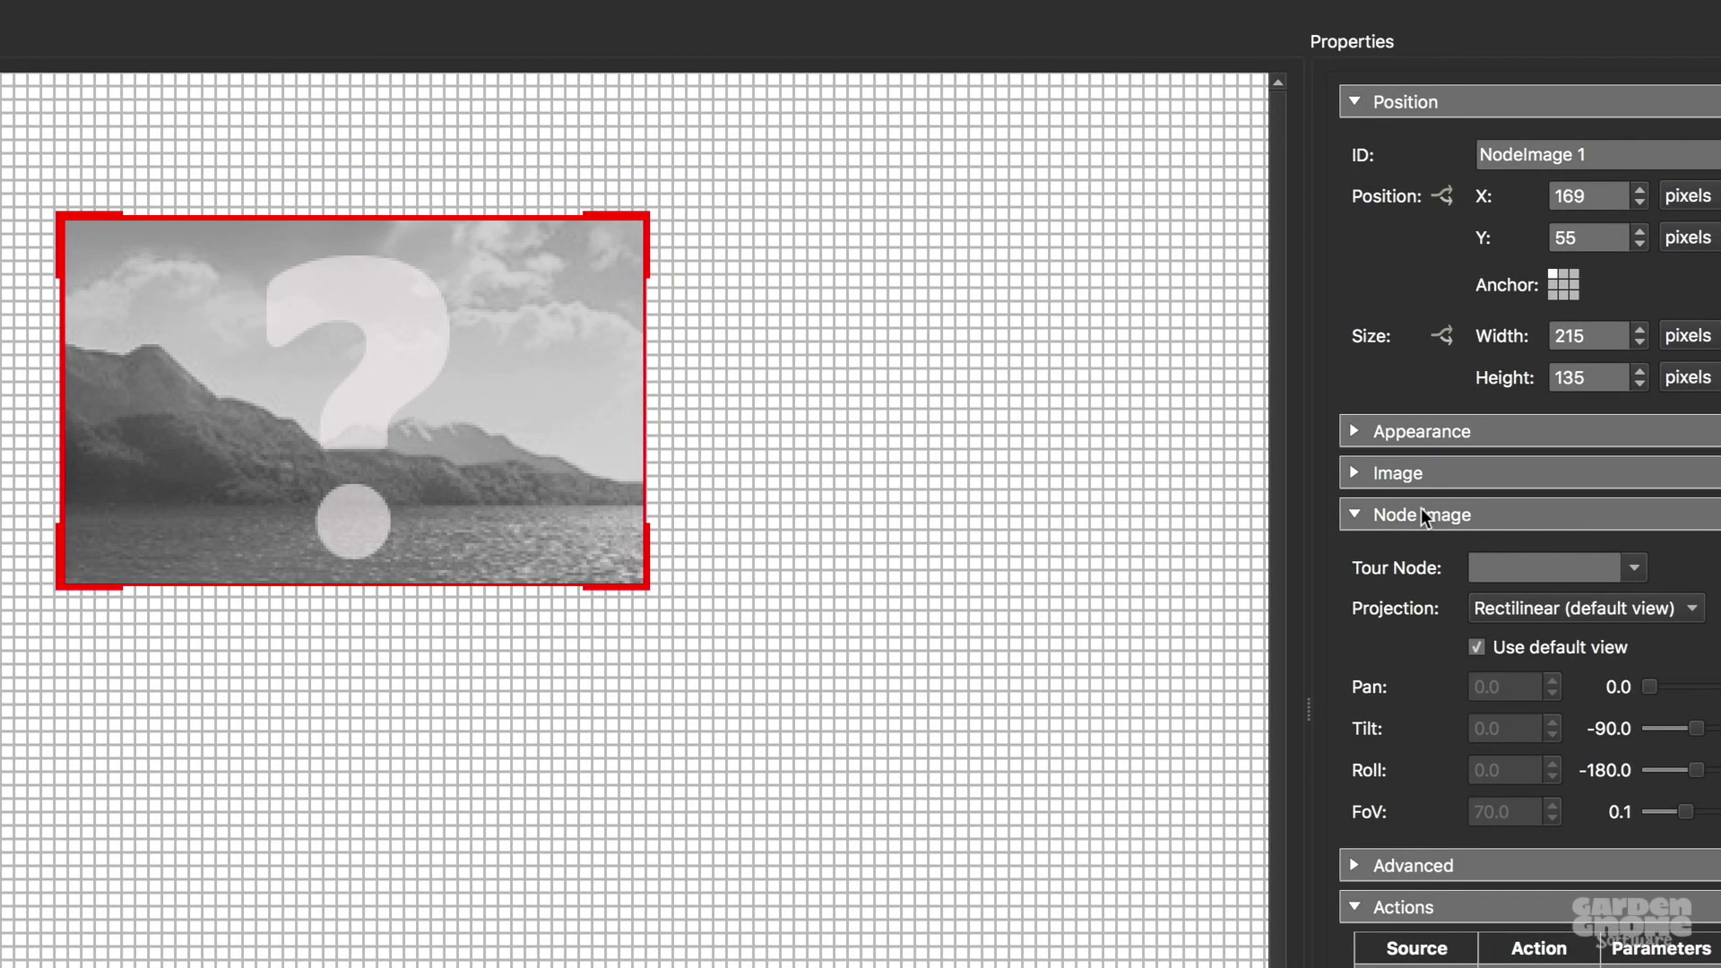
pyautogui.click(1637, 569)
pyautogui.click(1621, 658)
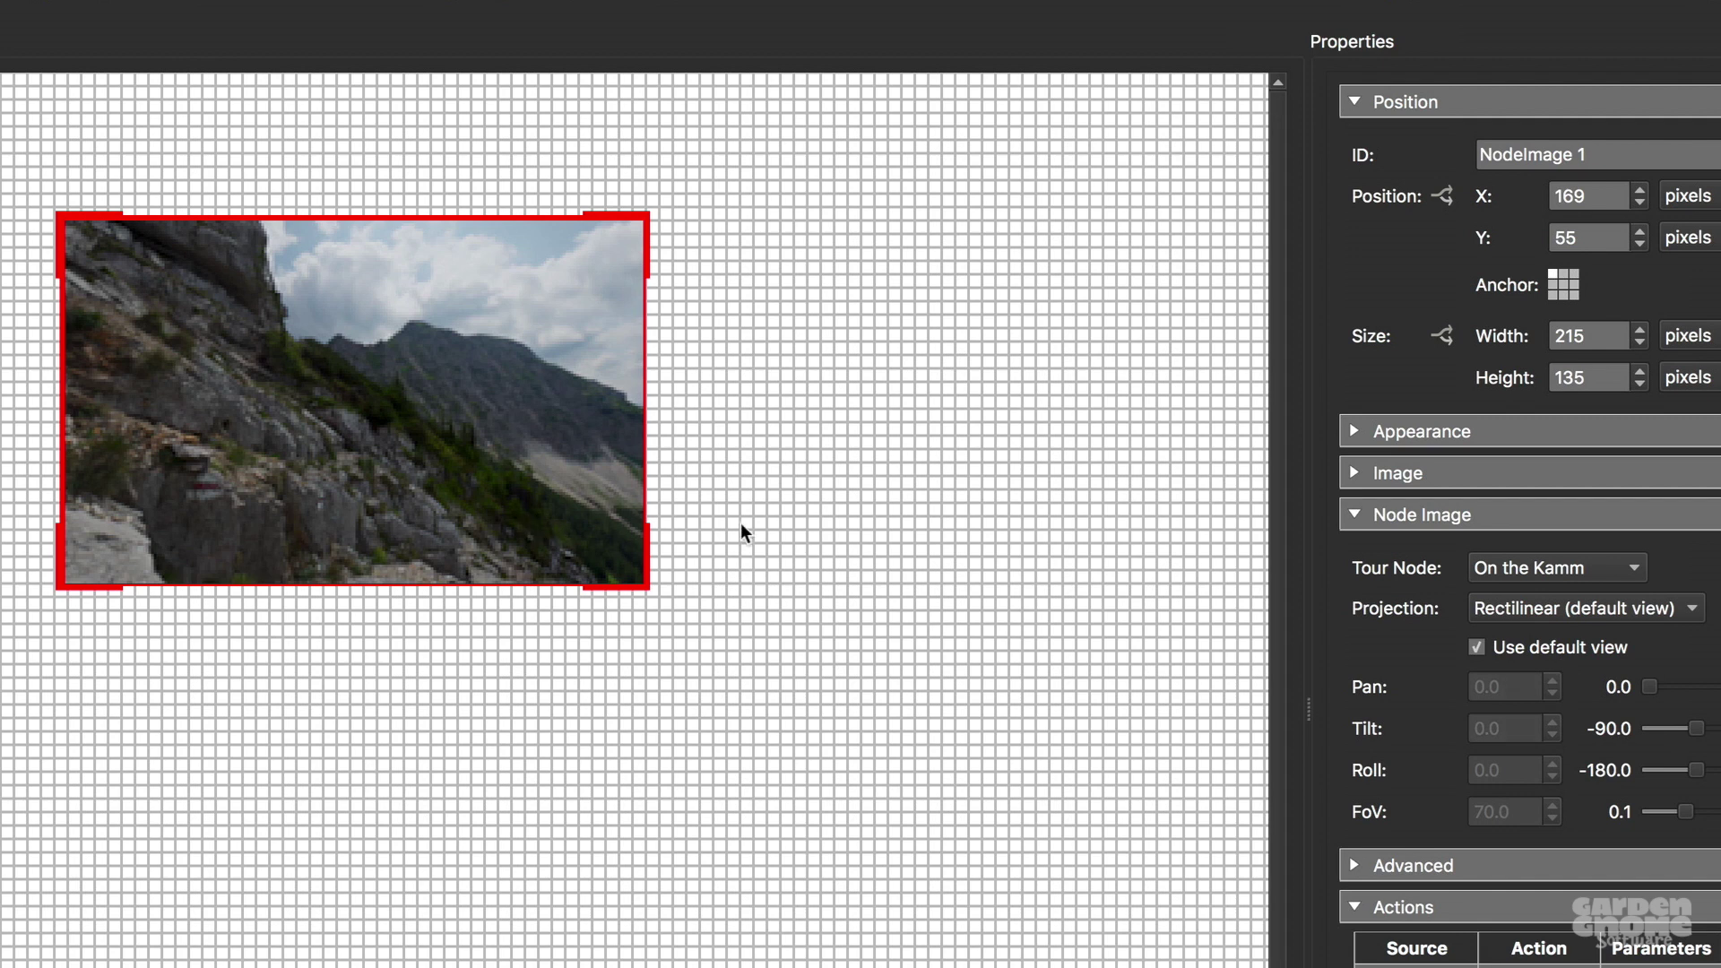
pyautogui.moveTo(637, 586); pyautogui.dragTo(245, 334)
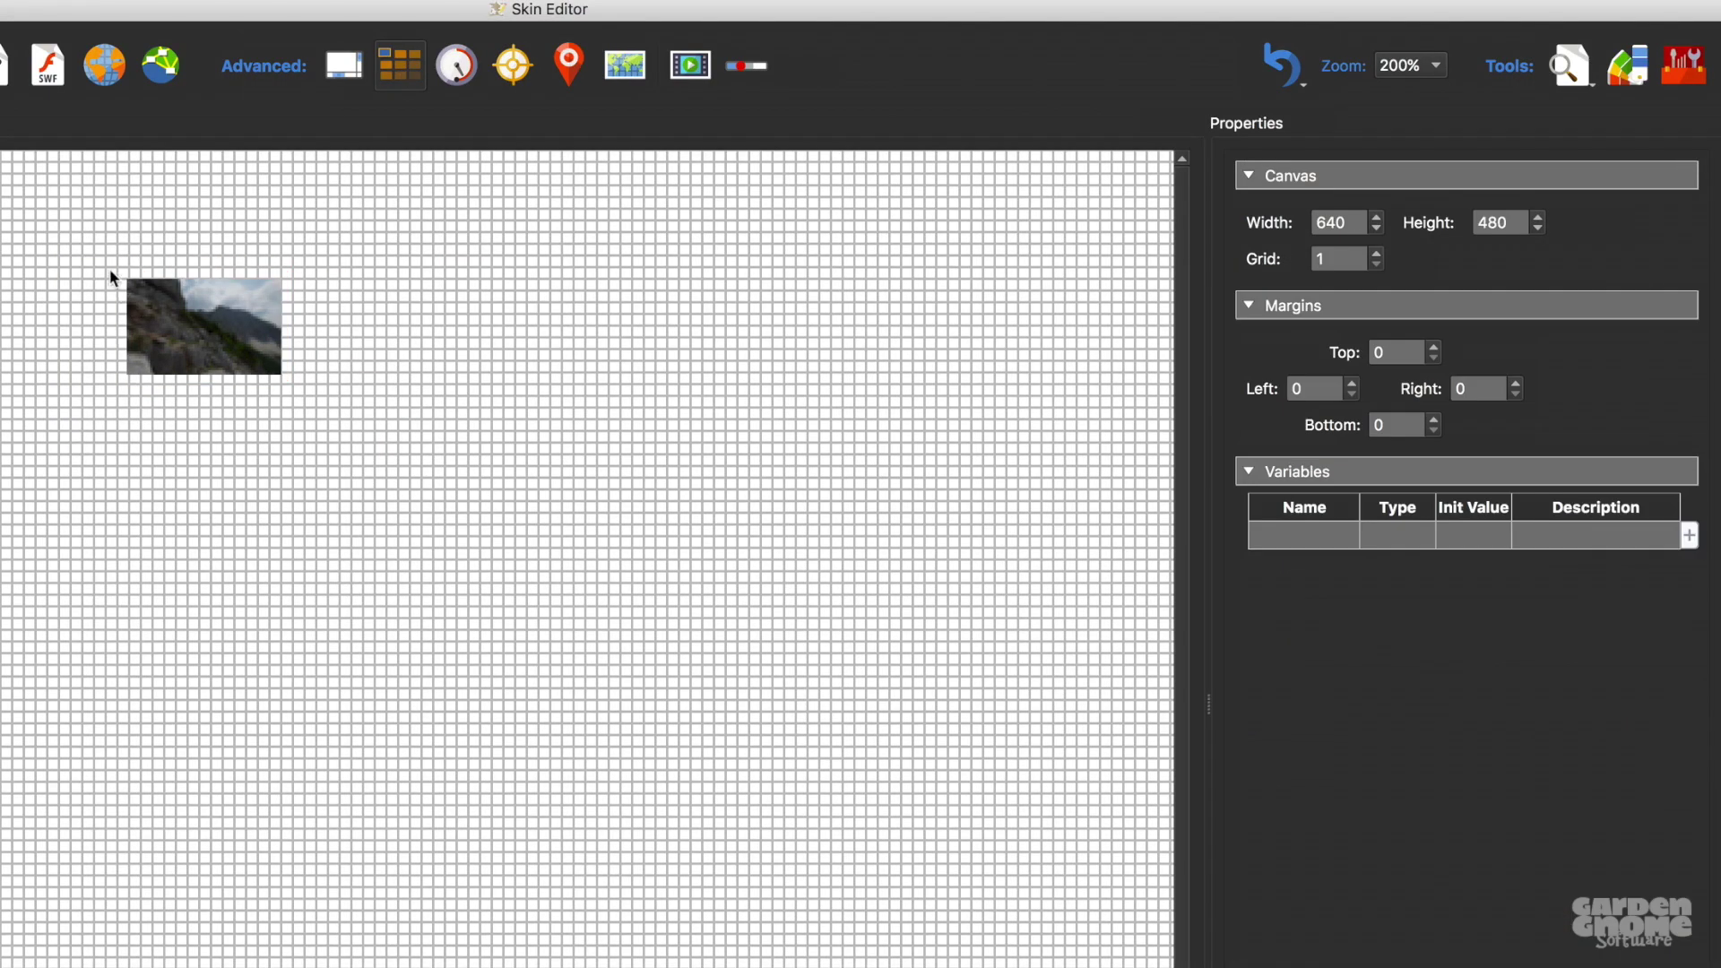
pyautogui.moveTo(107, 256); pyautogui.dragTo(299, 397)
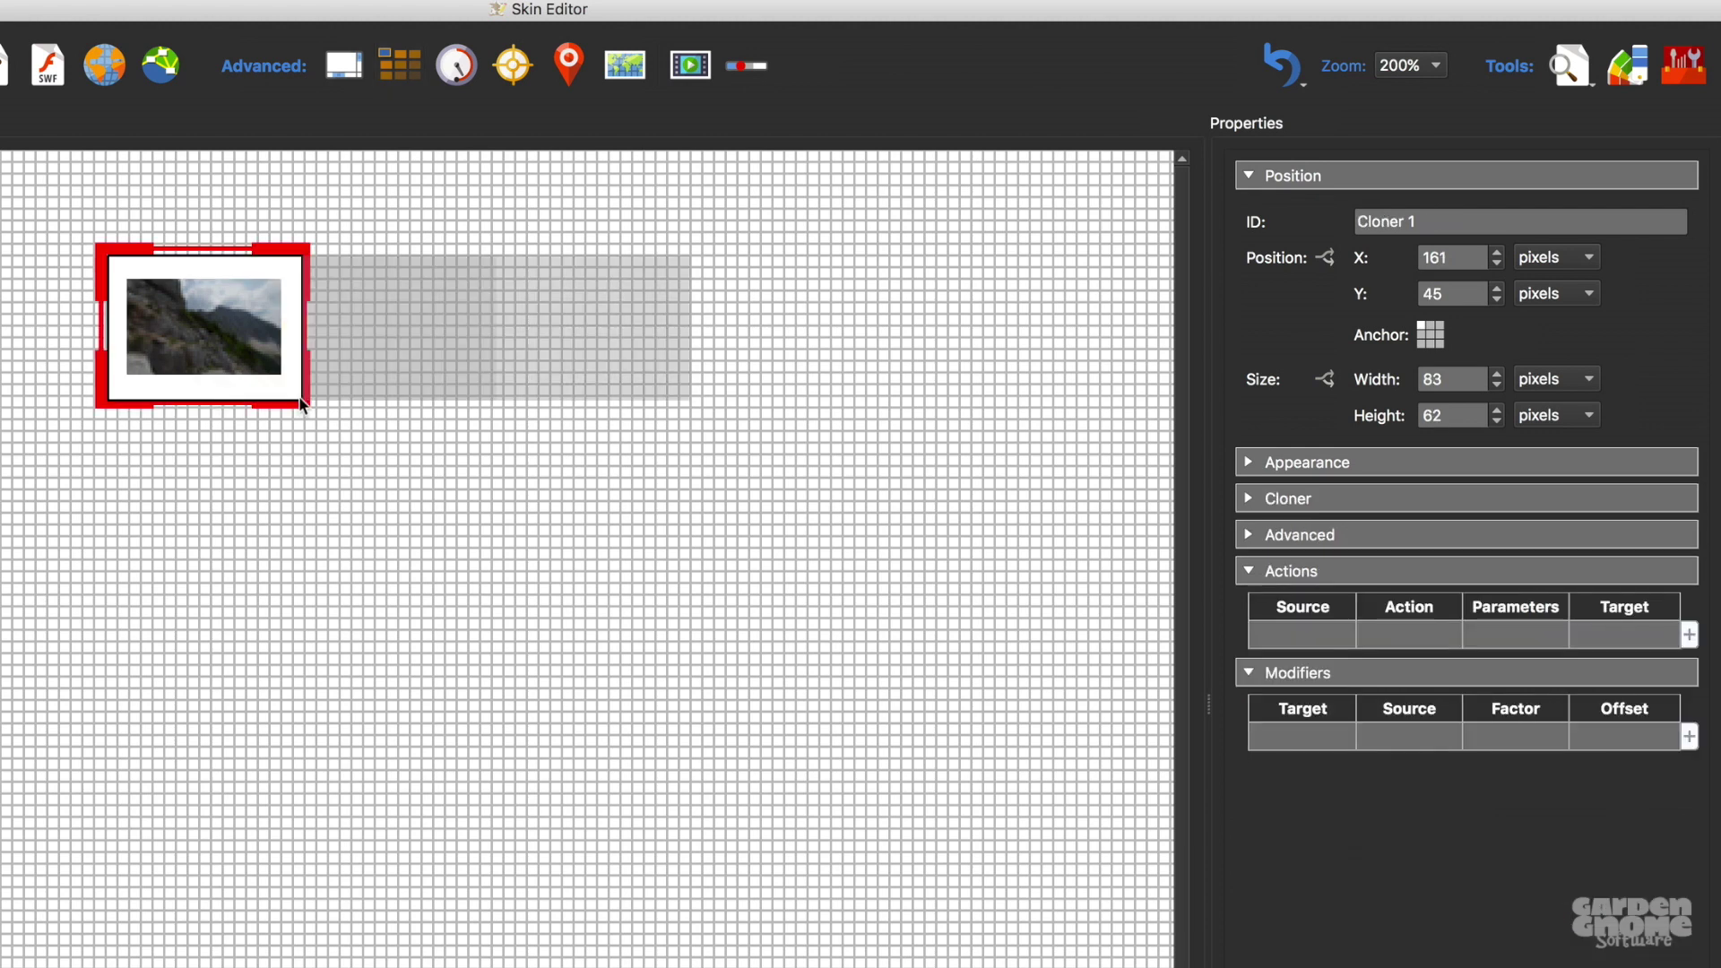
pyautogui.click(1561, 70)
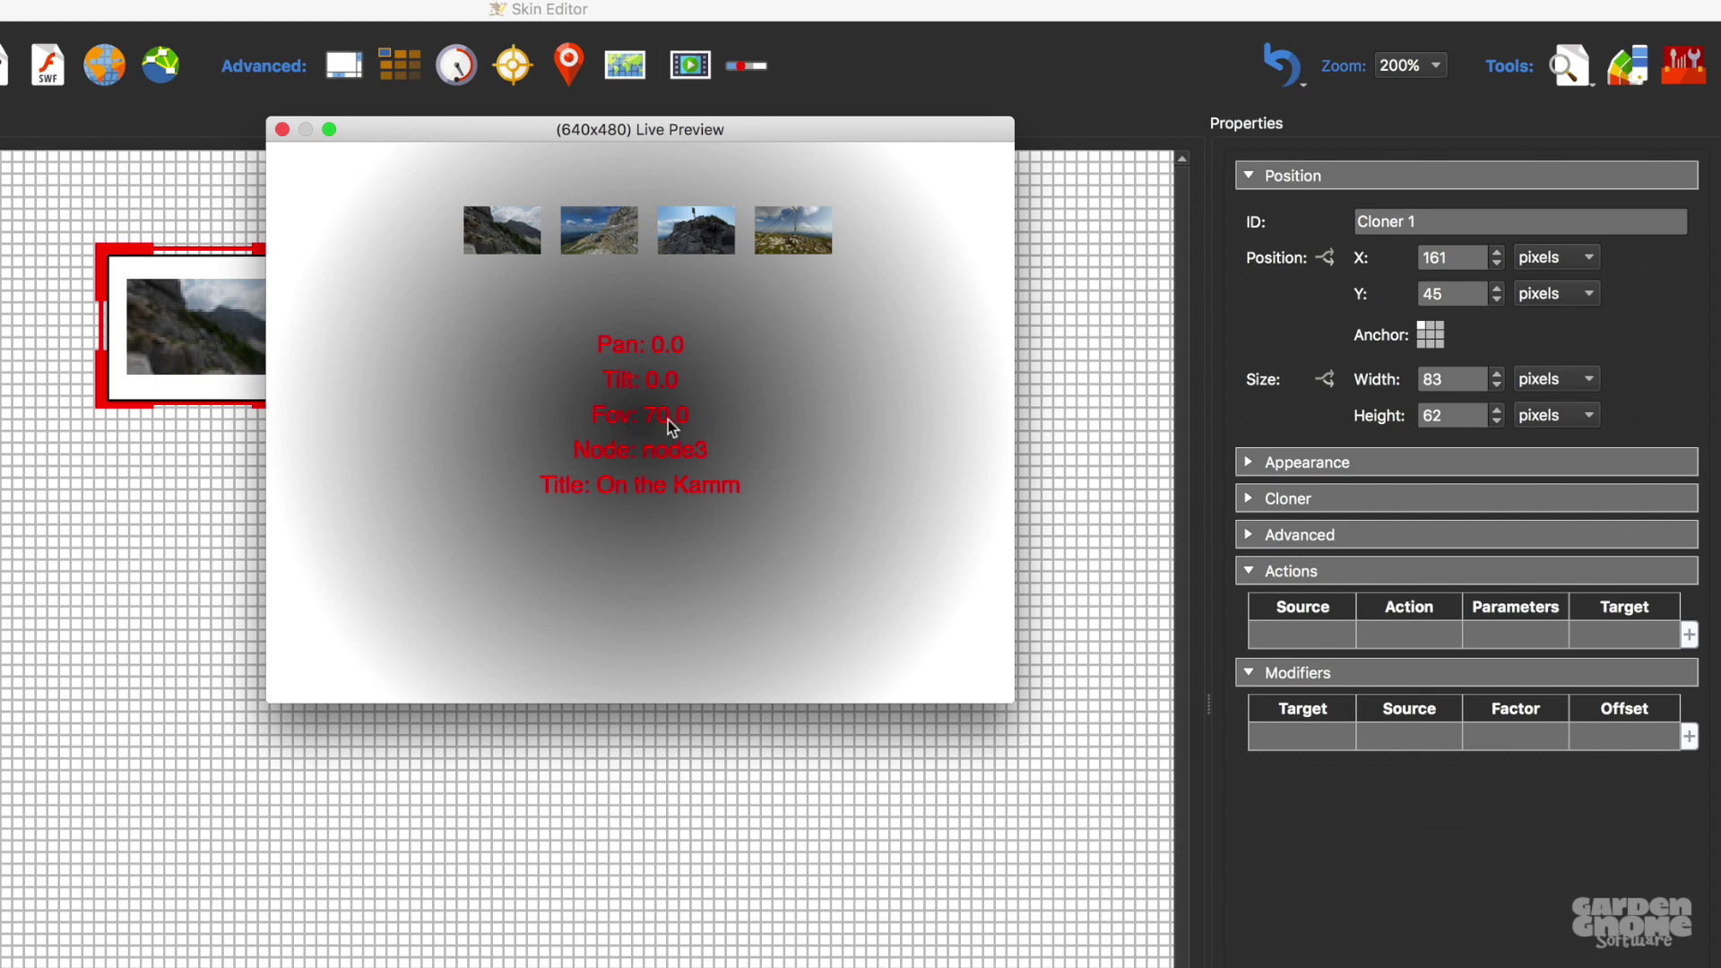
pyautogui.press('super+w')
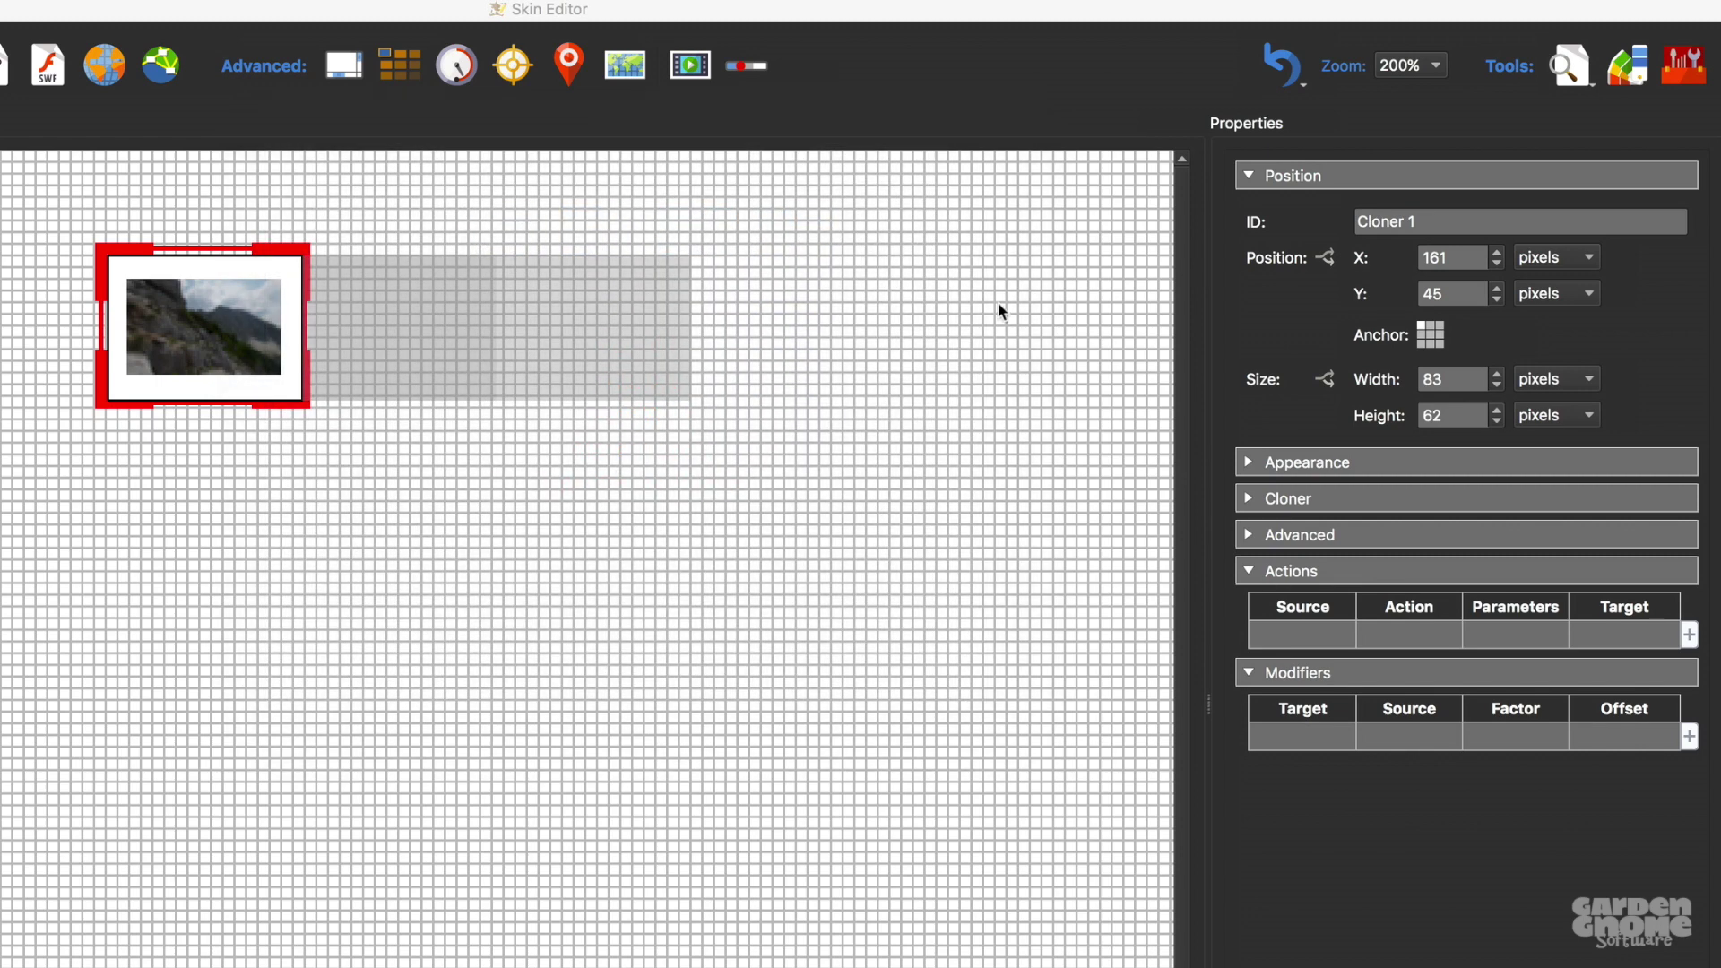
# Step: Undo the cloner, then use the undo history list to revert to the <empty> state
pyautogui.click(1292, 63)
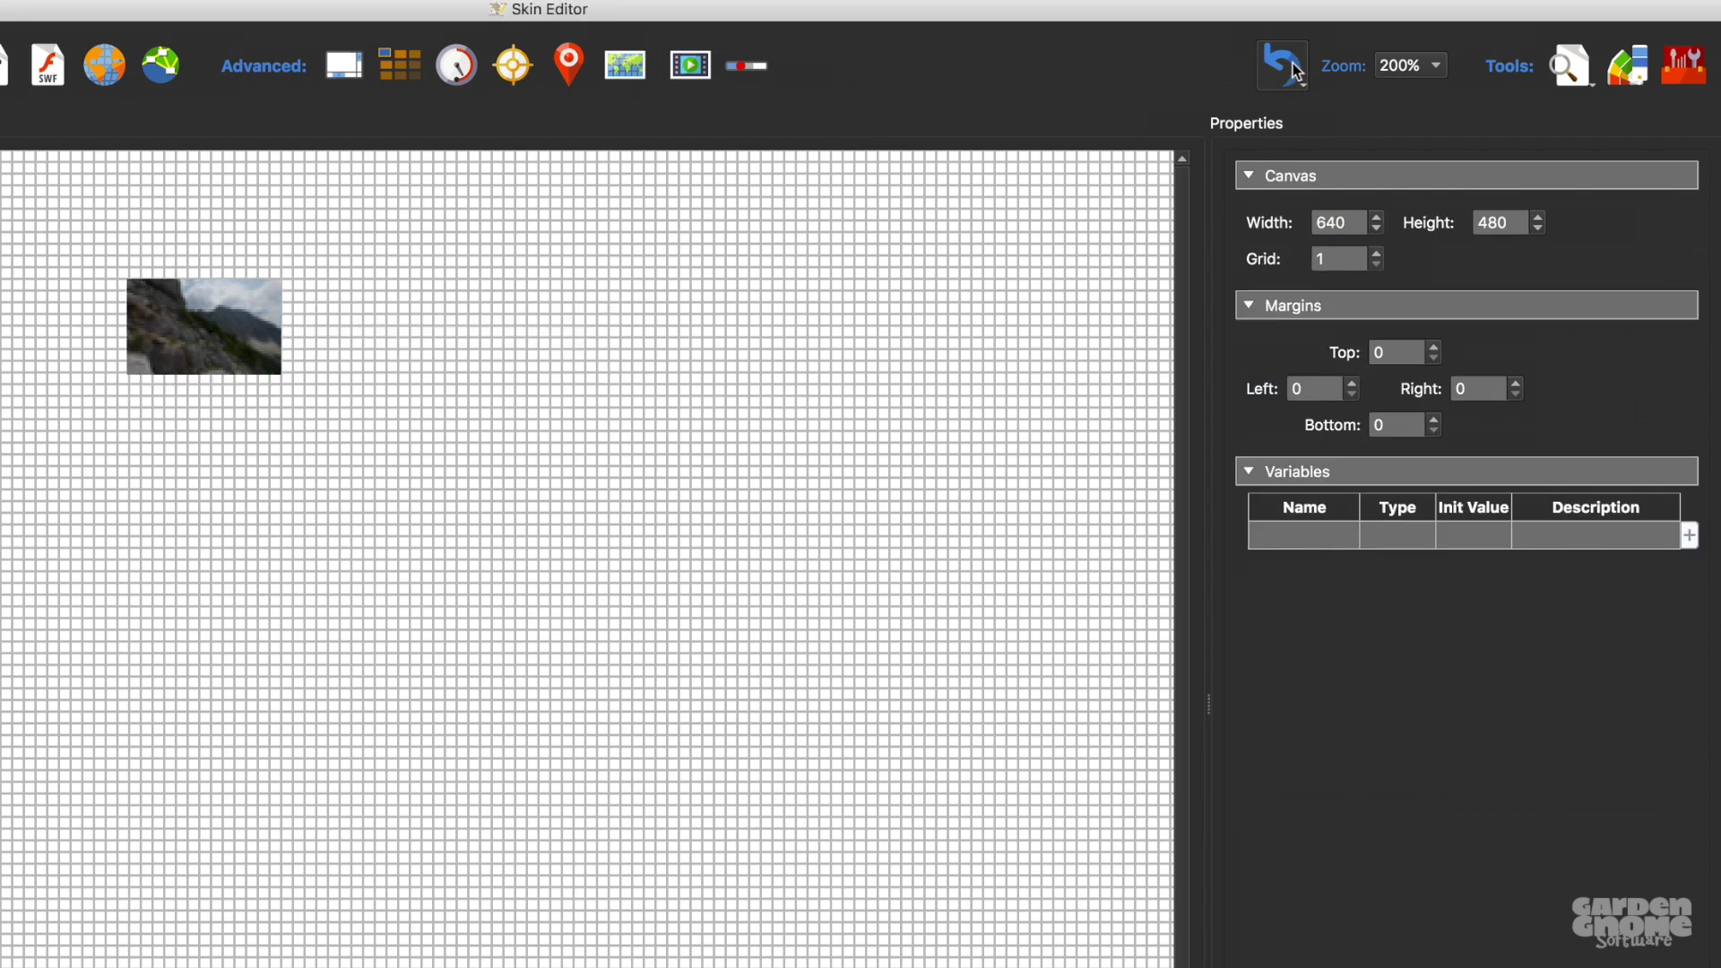
pyautogui.click(1293, 63)
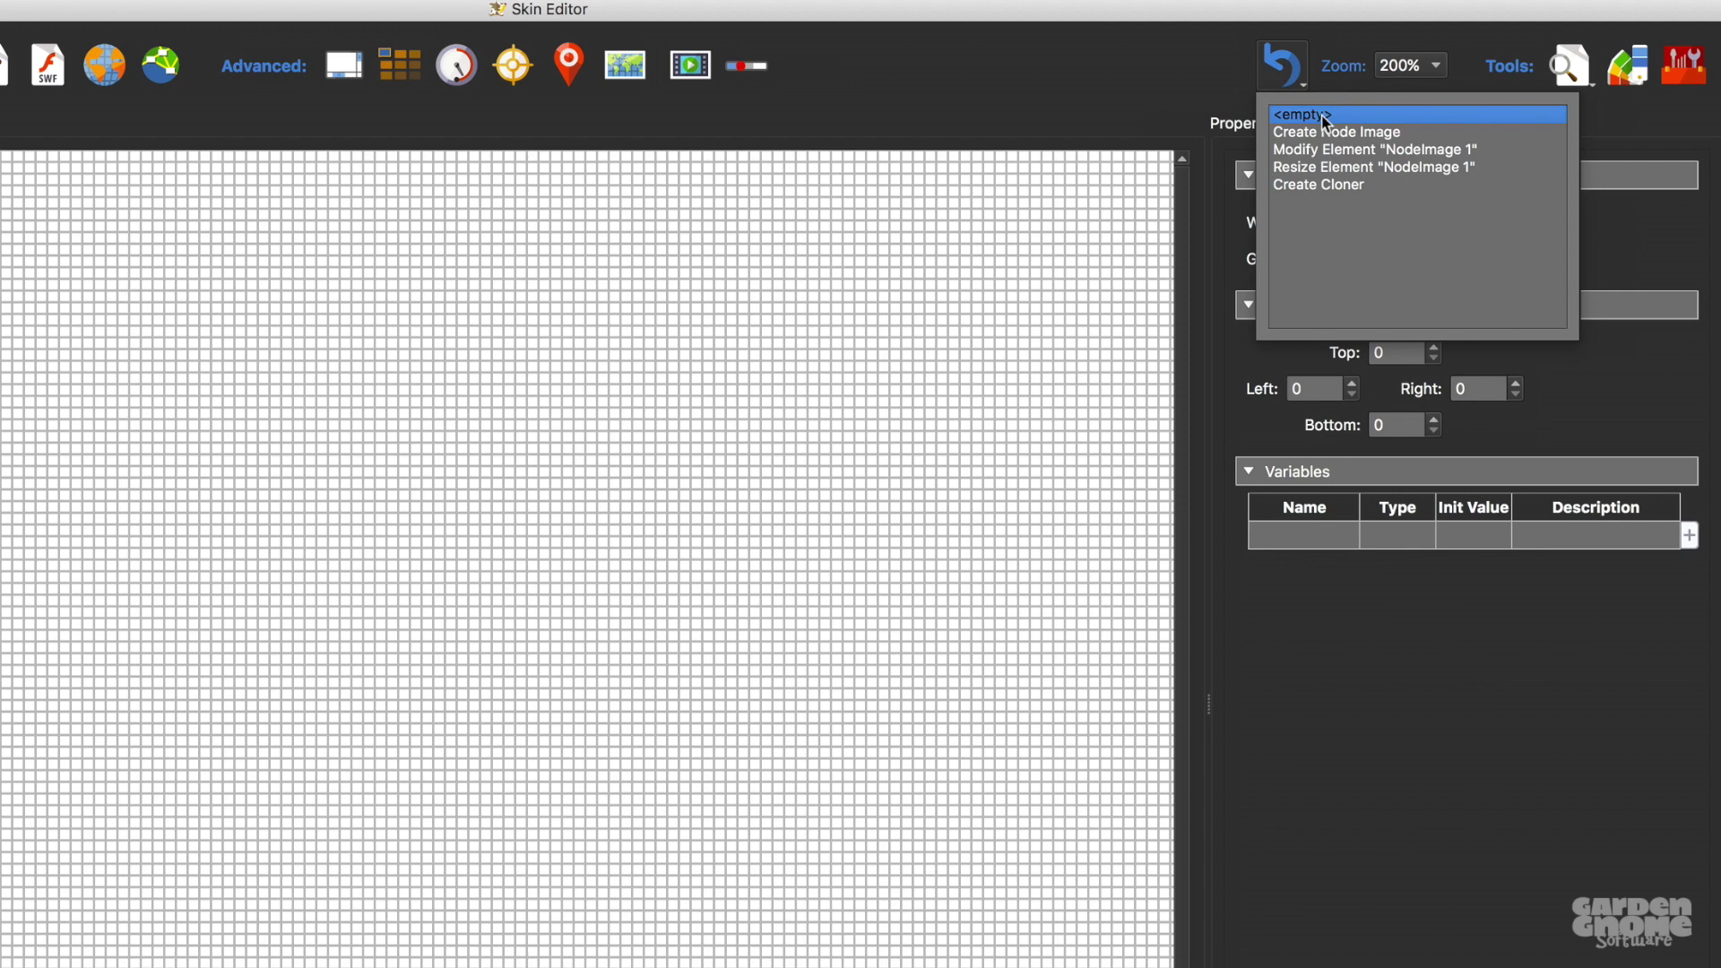
pyautogui.click(1205, 82)
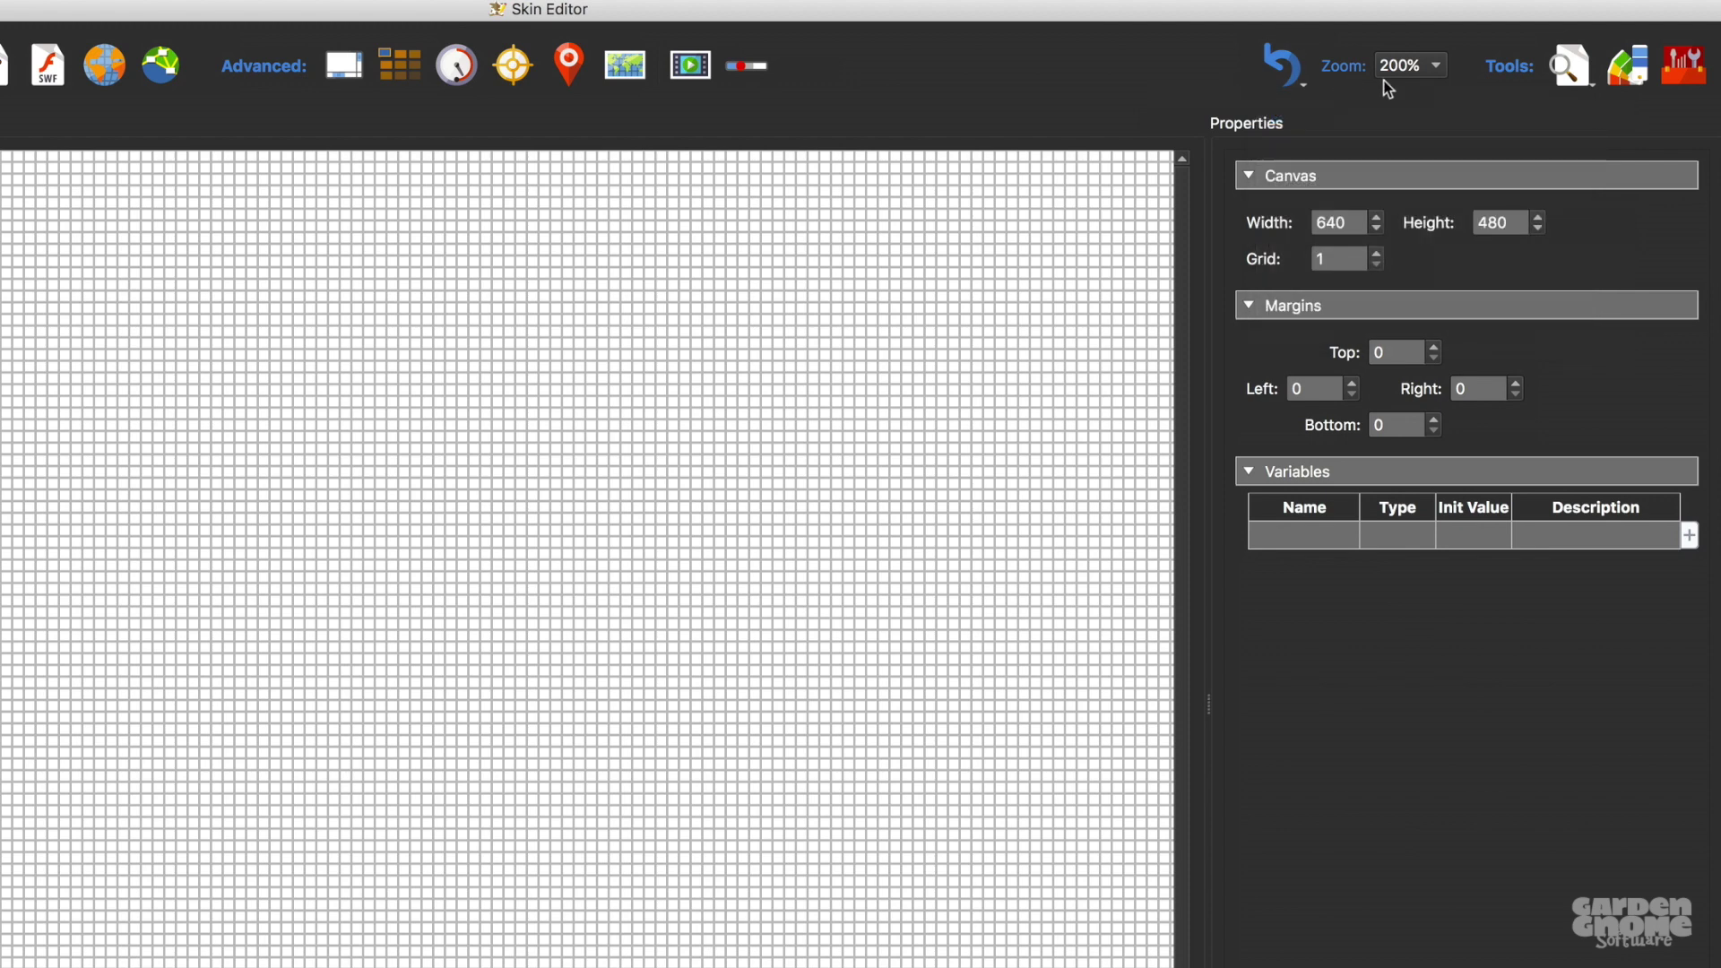
# Step: Zoom the canvas to 400%, then back to 200%
pyautogui.click(1403, 66)
pyautogui.click(1405, 95)
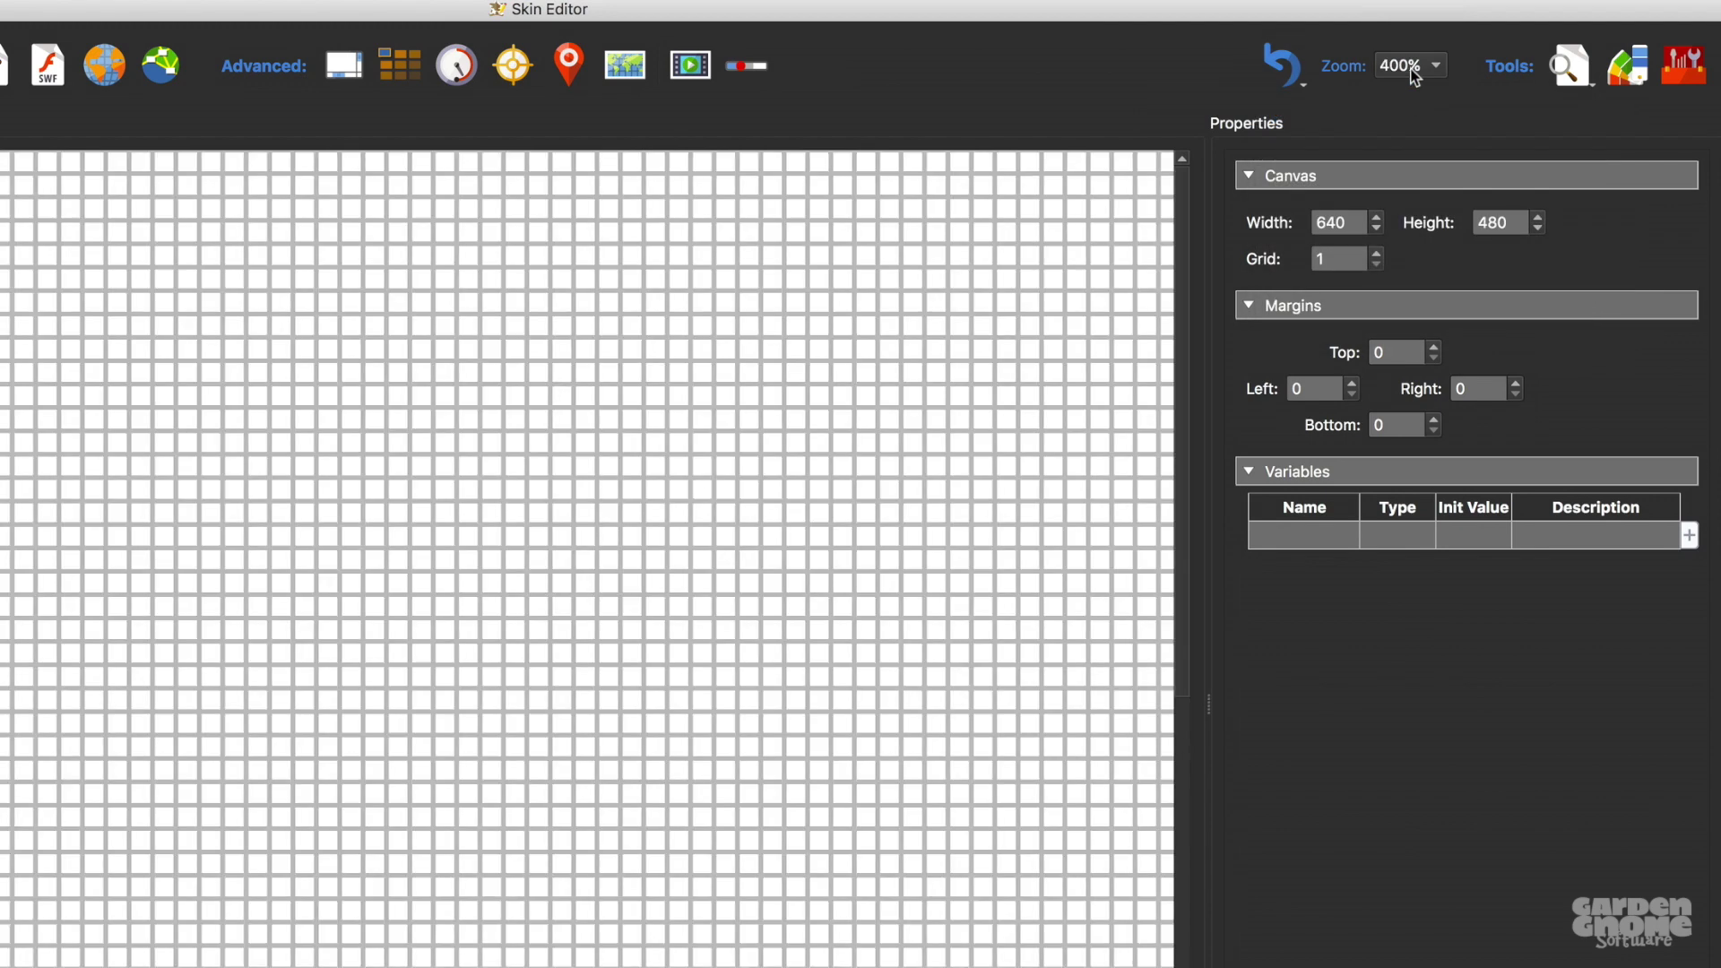
pyautogui.click(1411, 70)
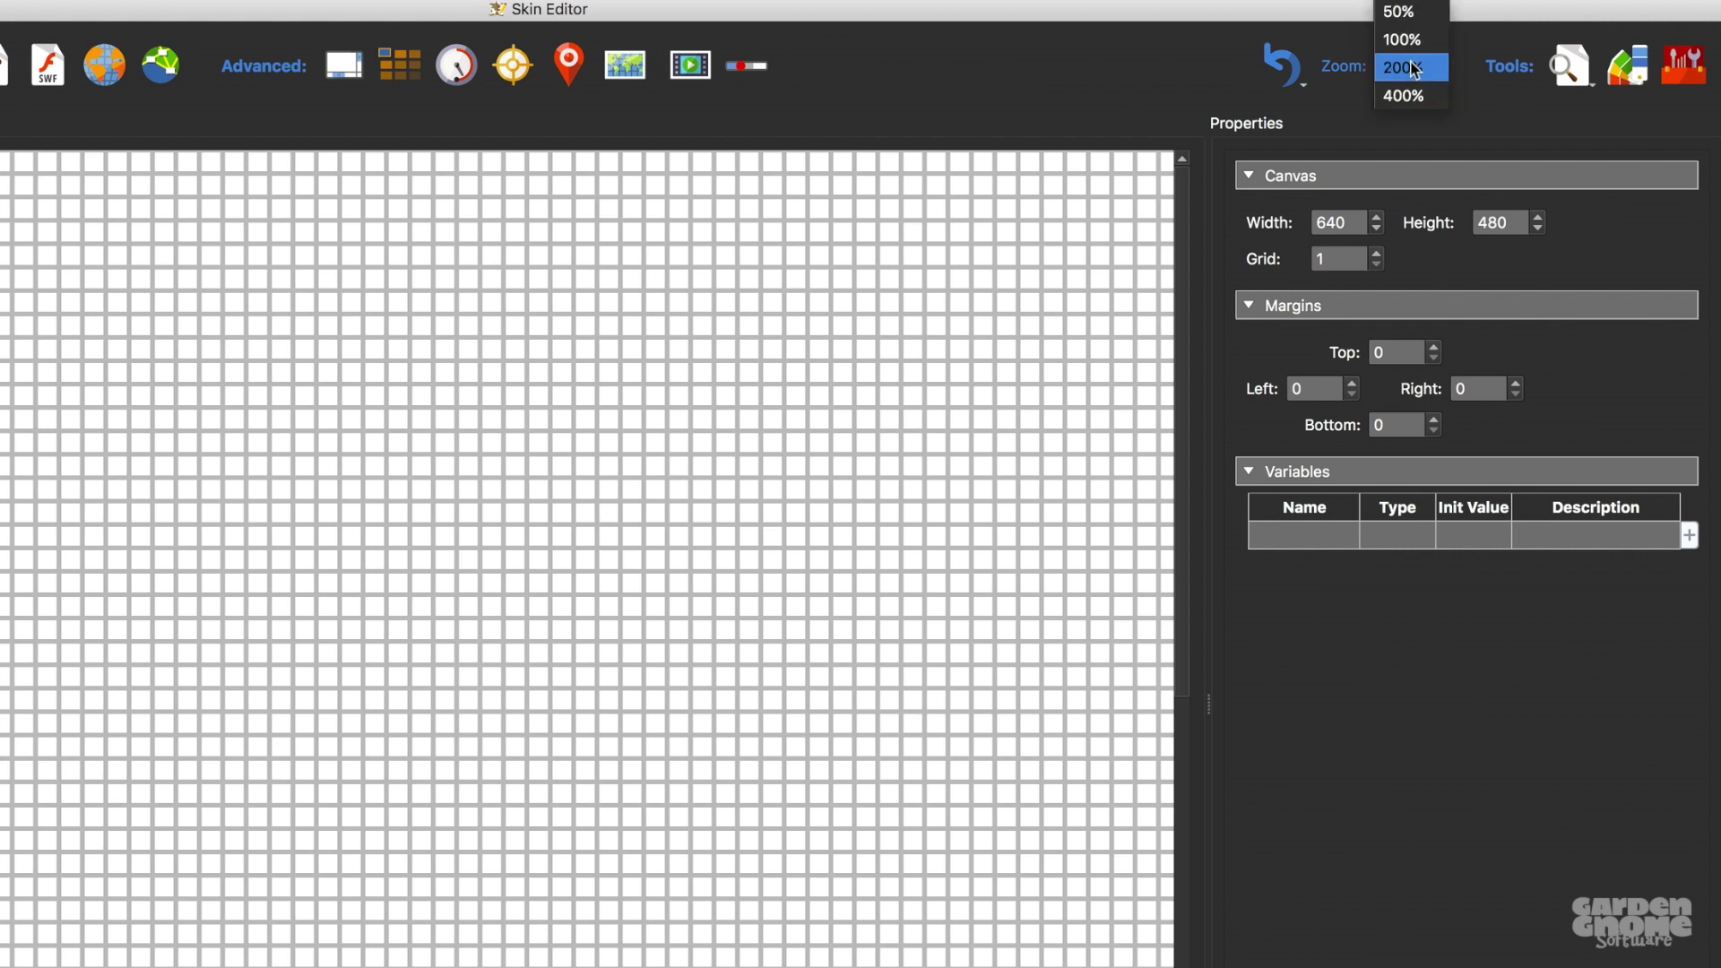
pyautogui.click(1403, 67)
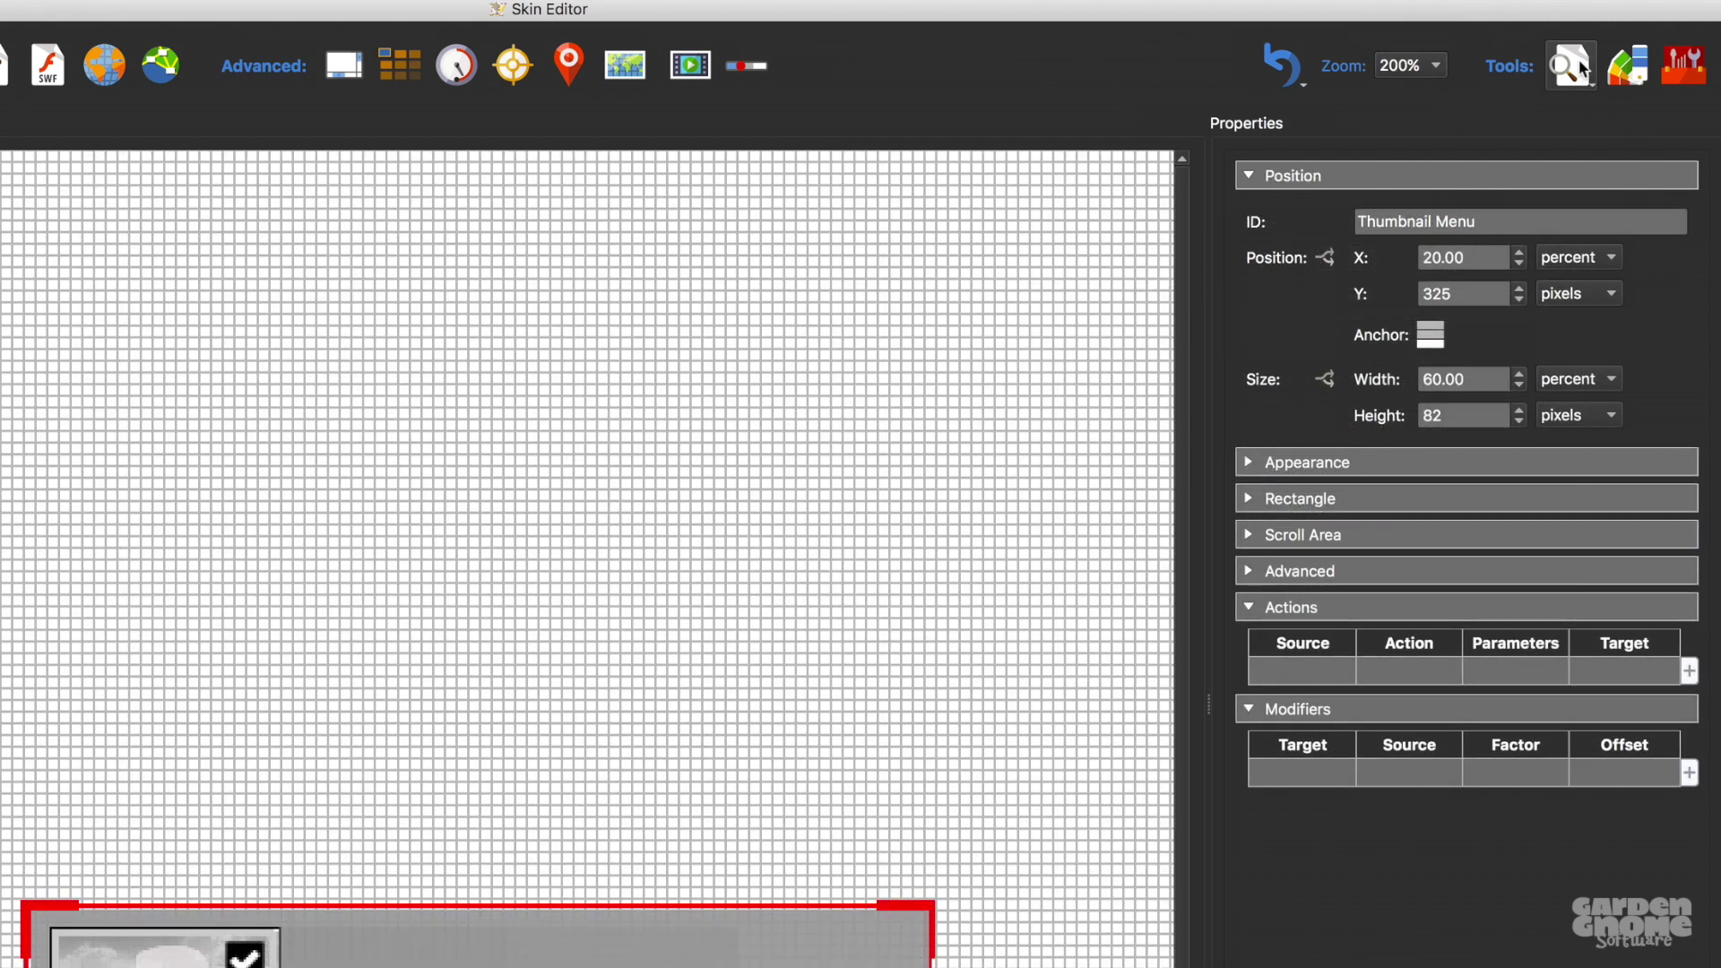
pyautogui.click(1571, 65)
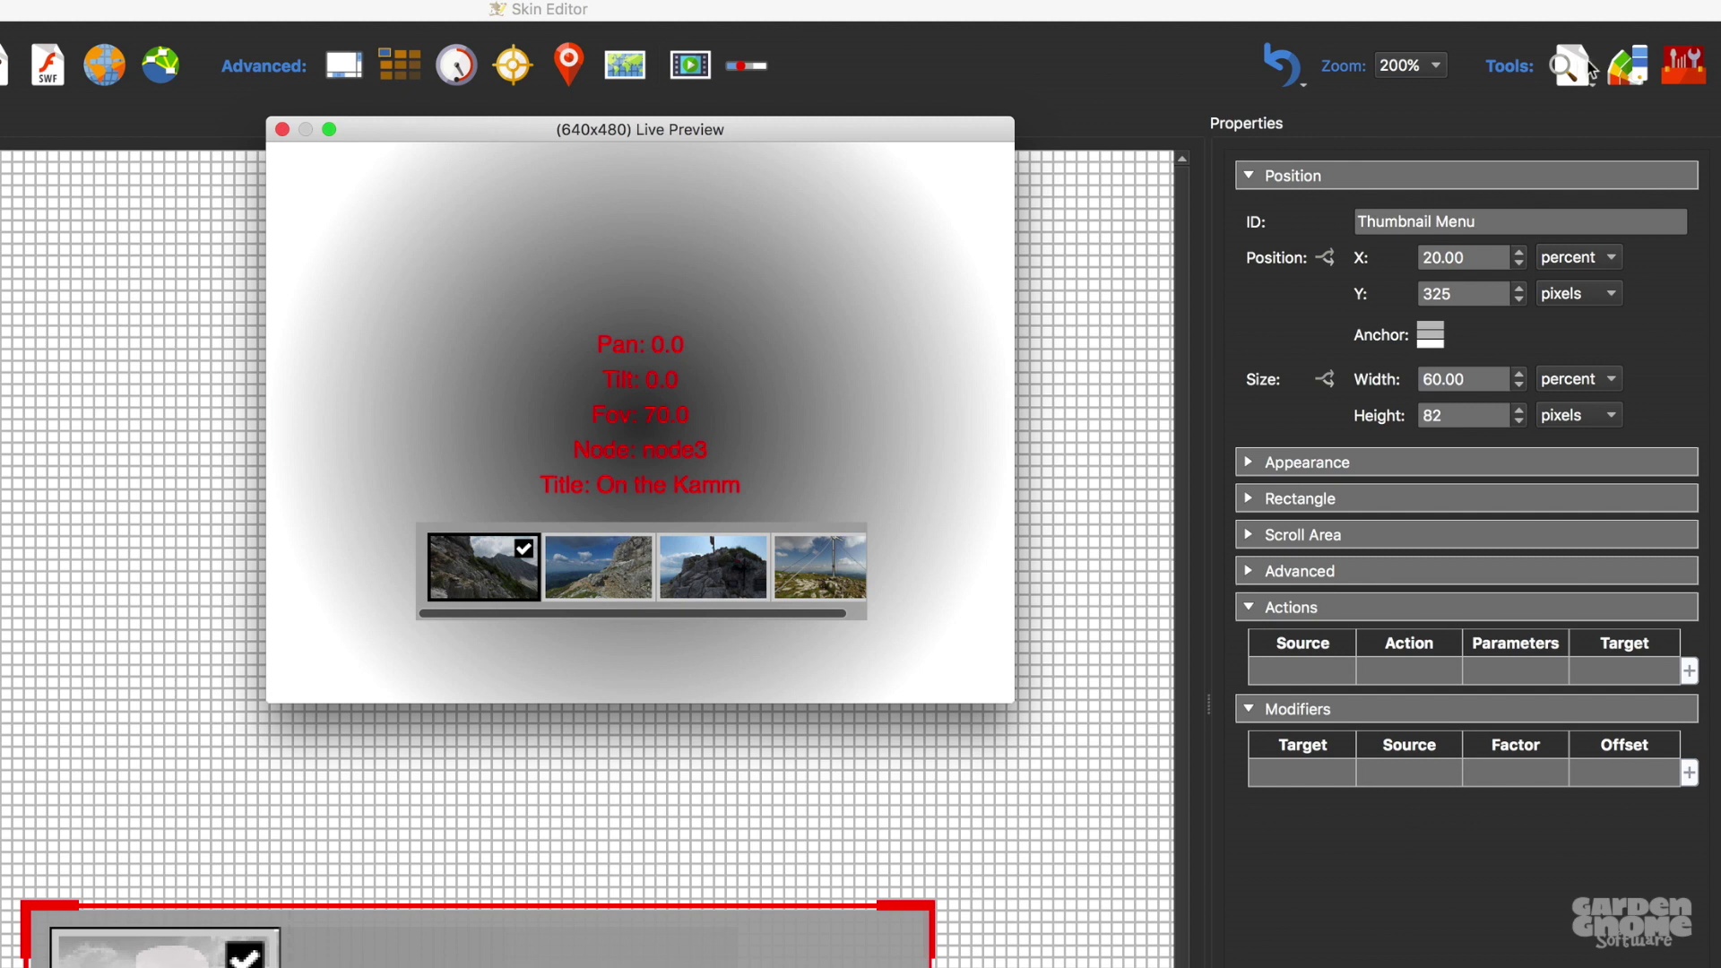
pyautogui.click(596, 583)
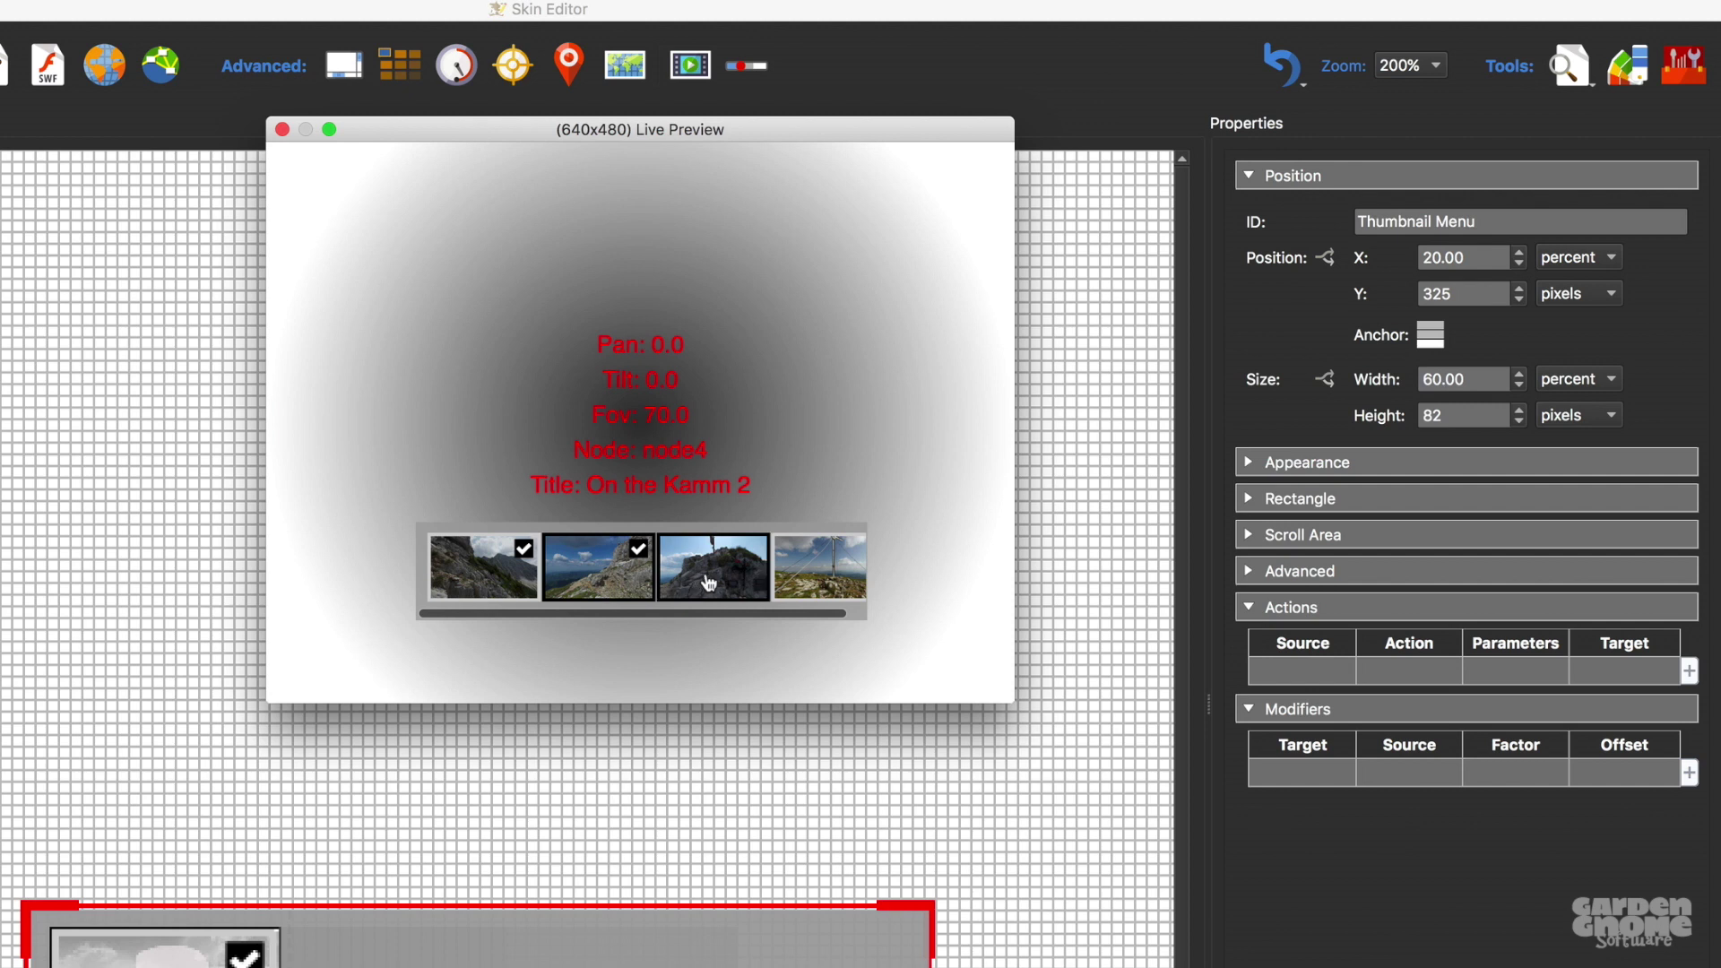
pyautogui.click(713, 574)
pyautogui.click(818, 578)
pyautogui.moveTo(787, 615); pyautogui.dragTo(857, 615)
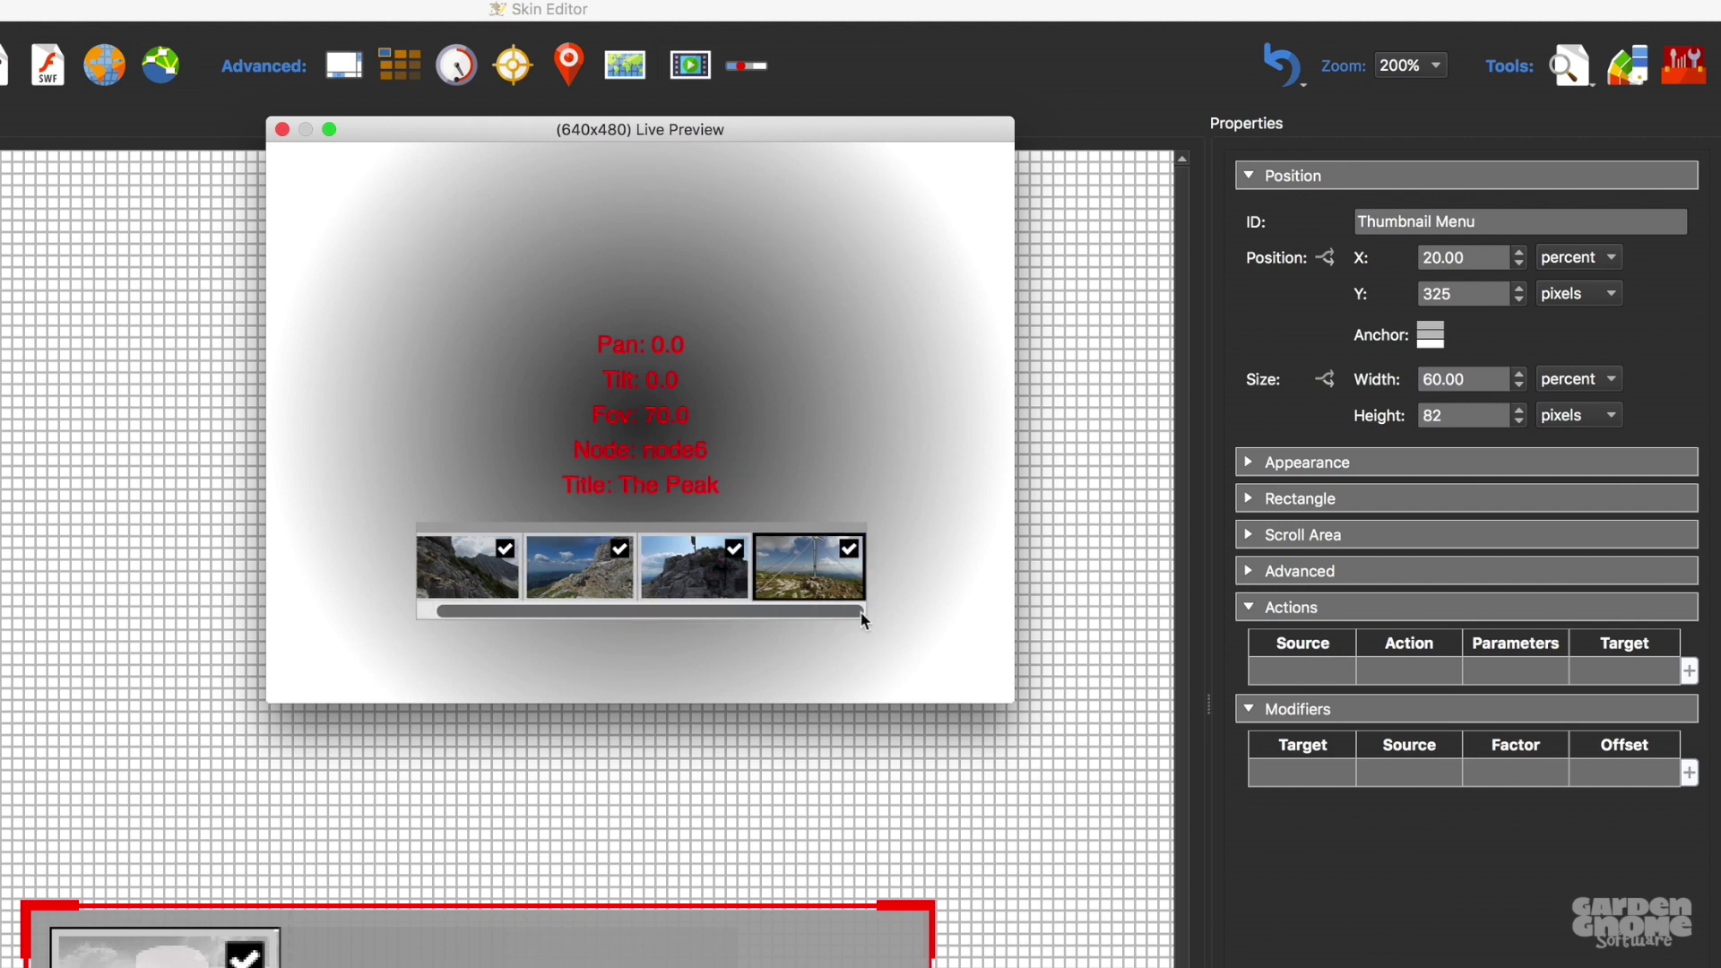
pyautogui.click(282, 130)
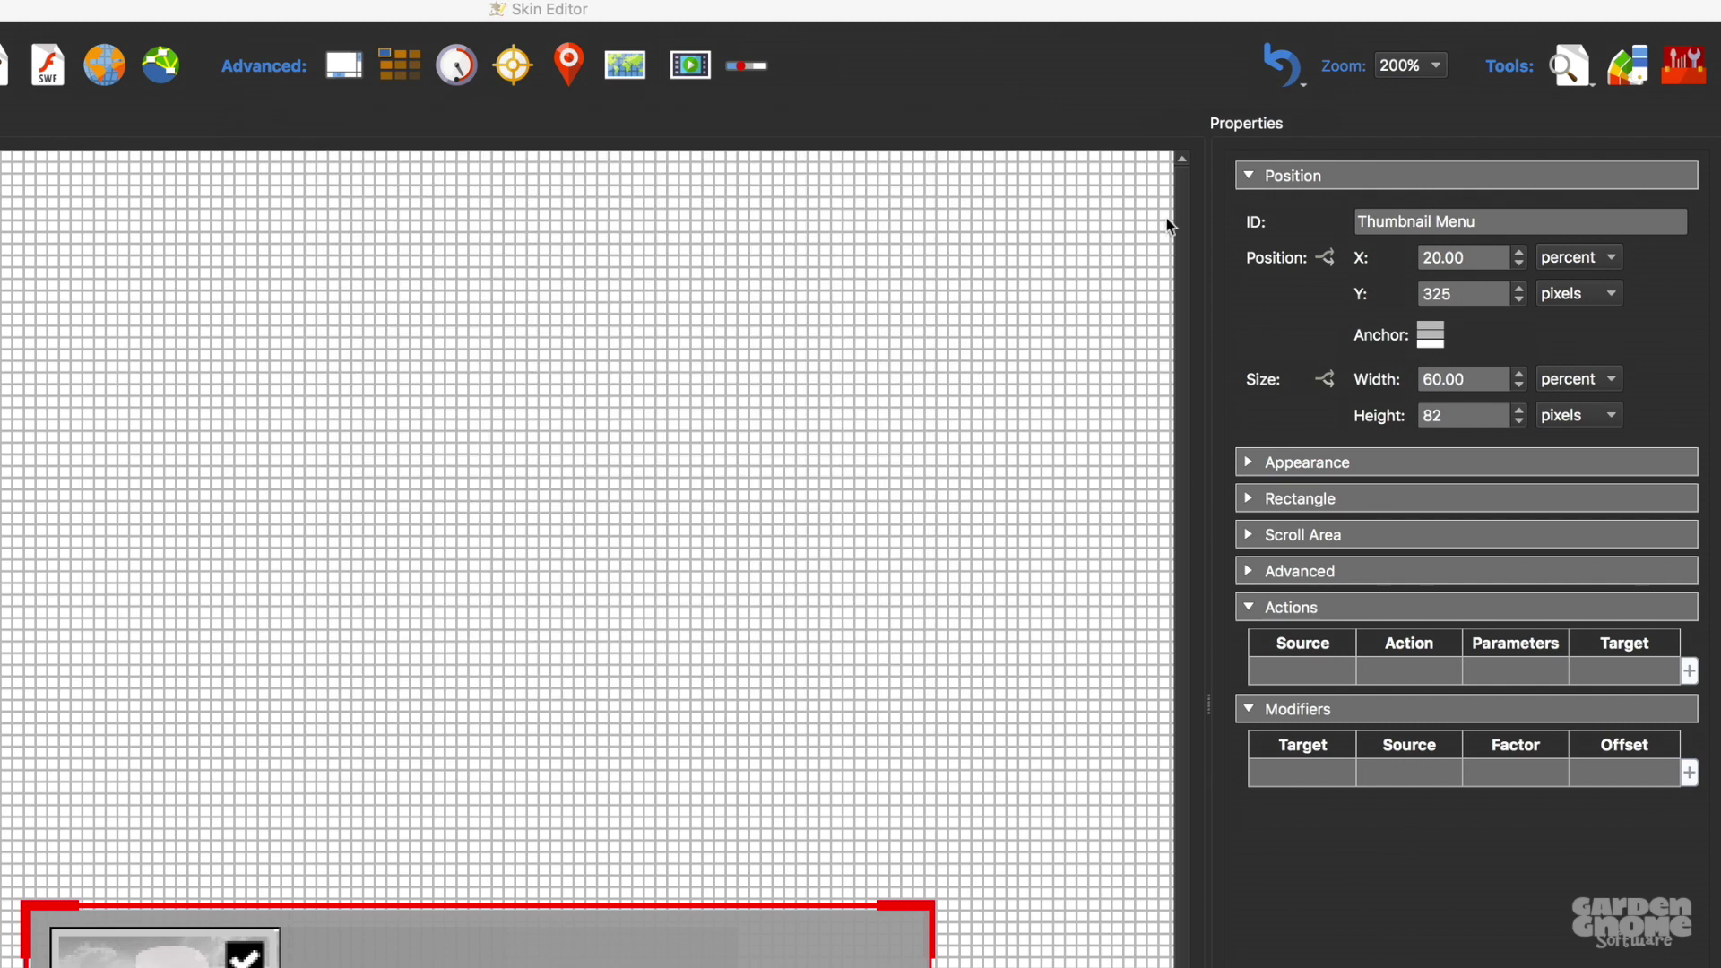
pyautogui.click(1573, 72)
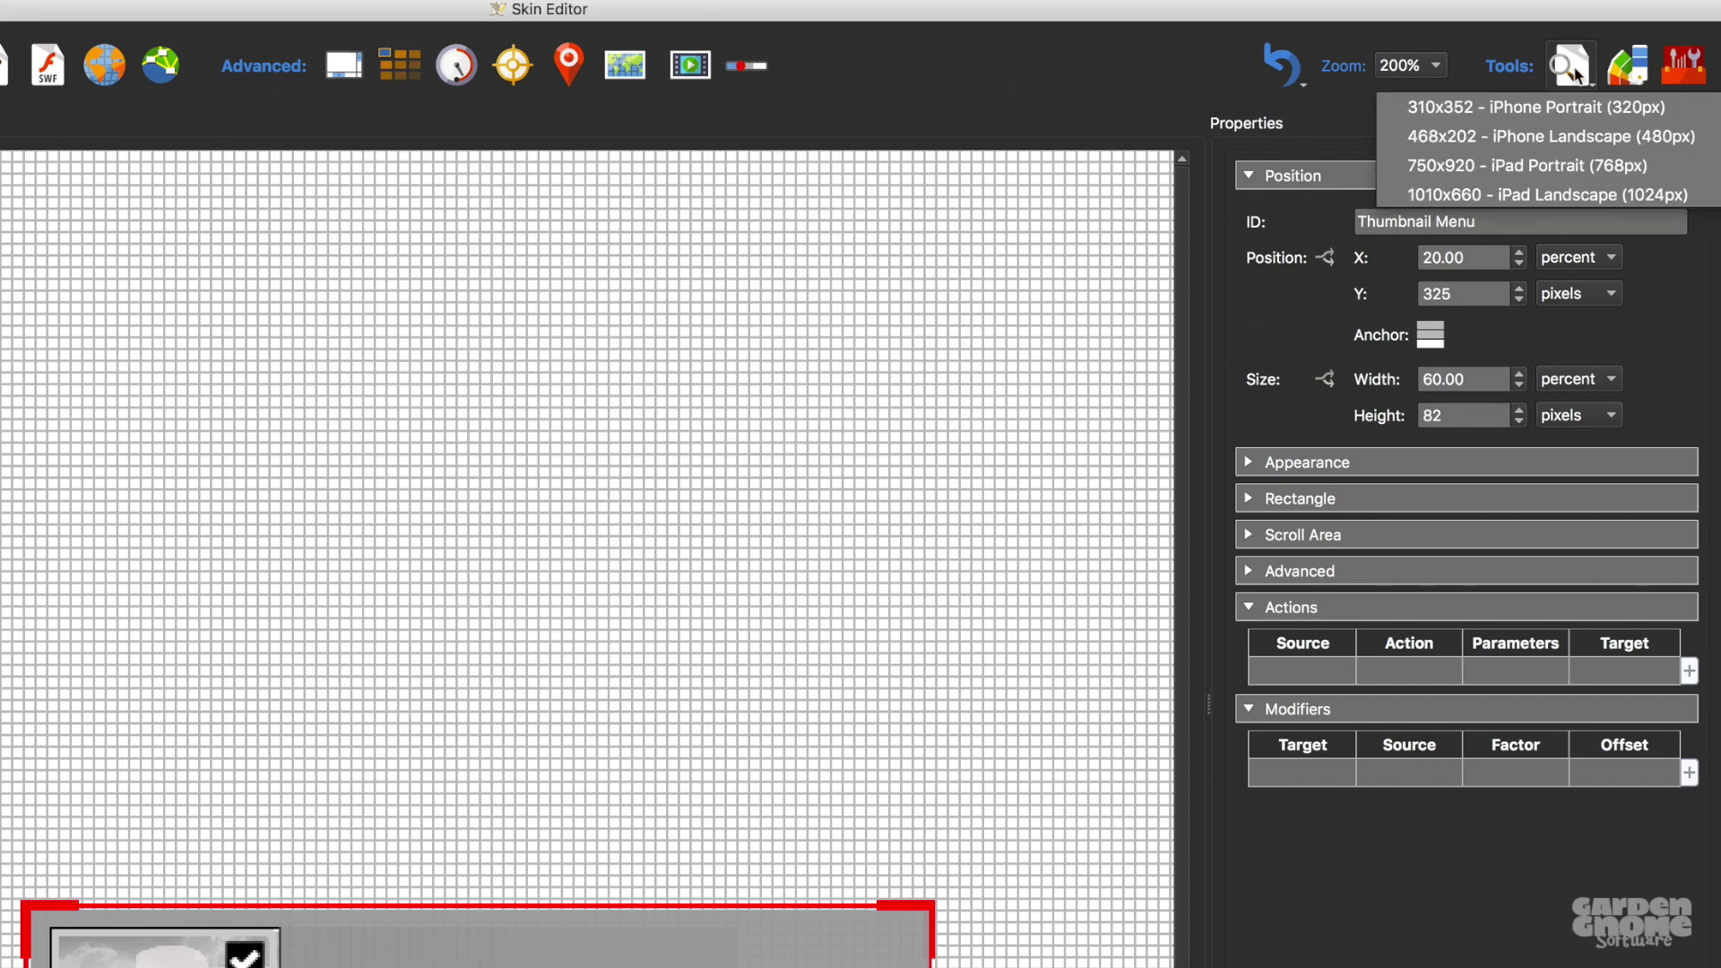
pyautogui.click(1526, 165)
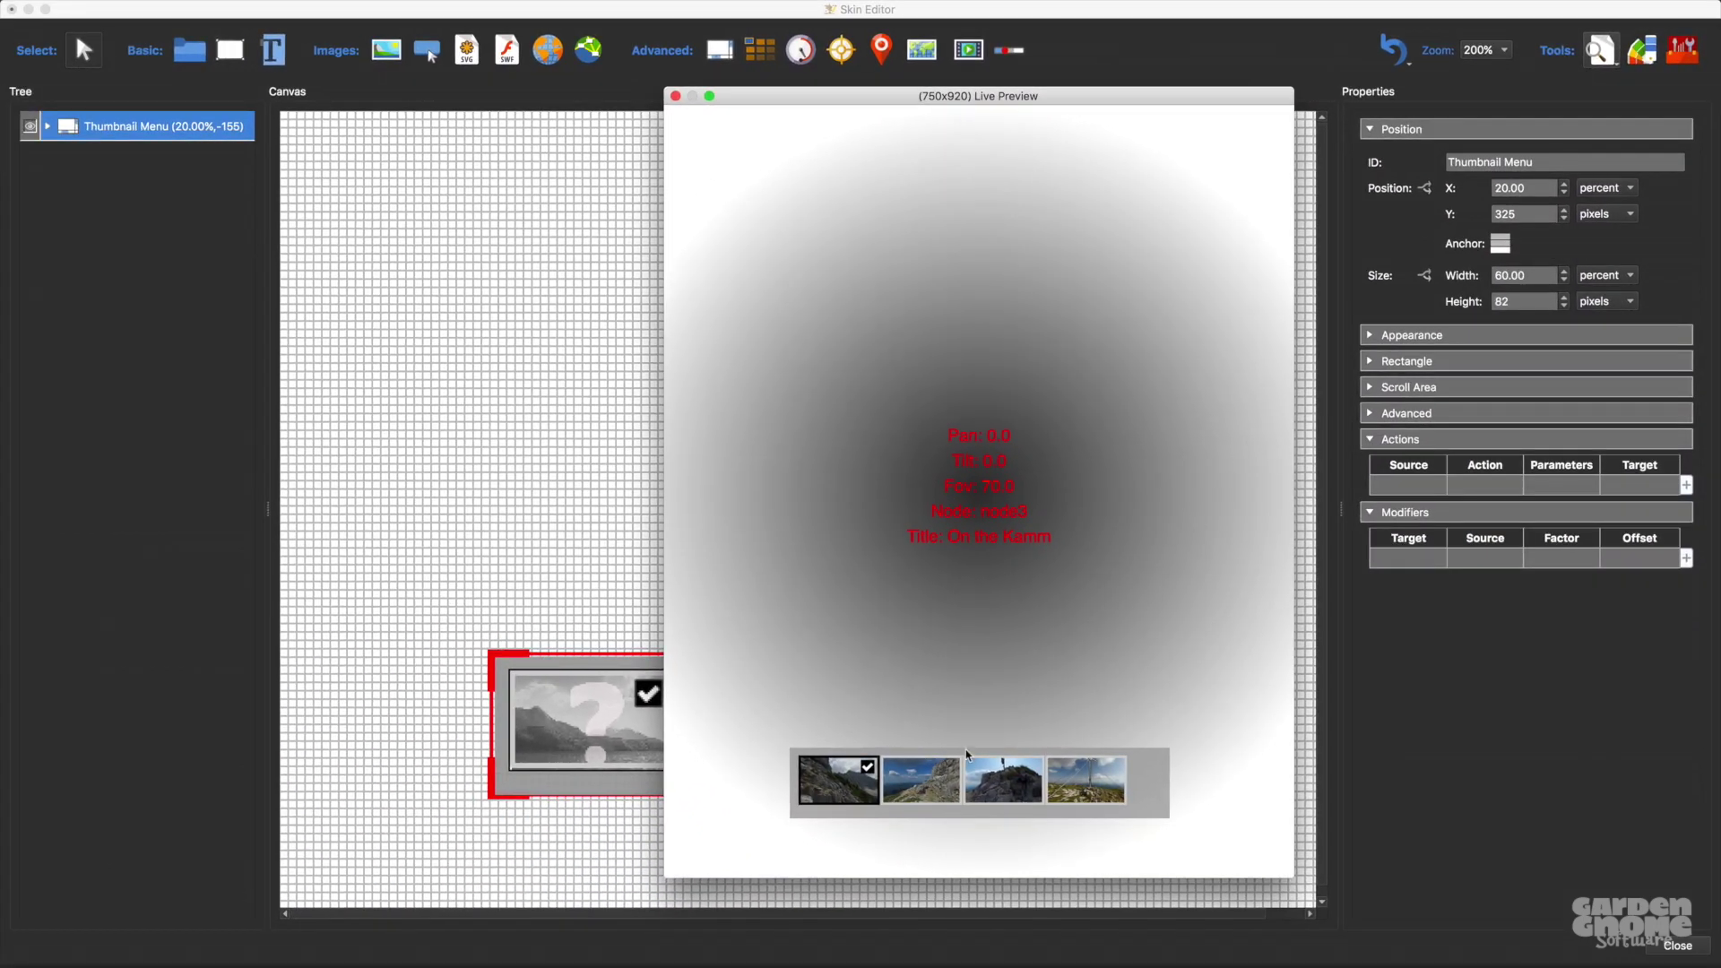
pyautogui.press('Escape')
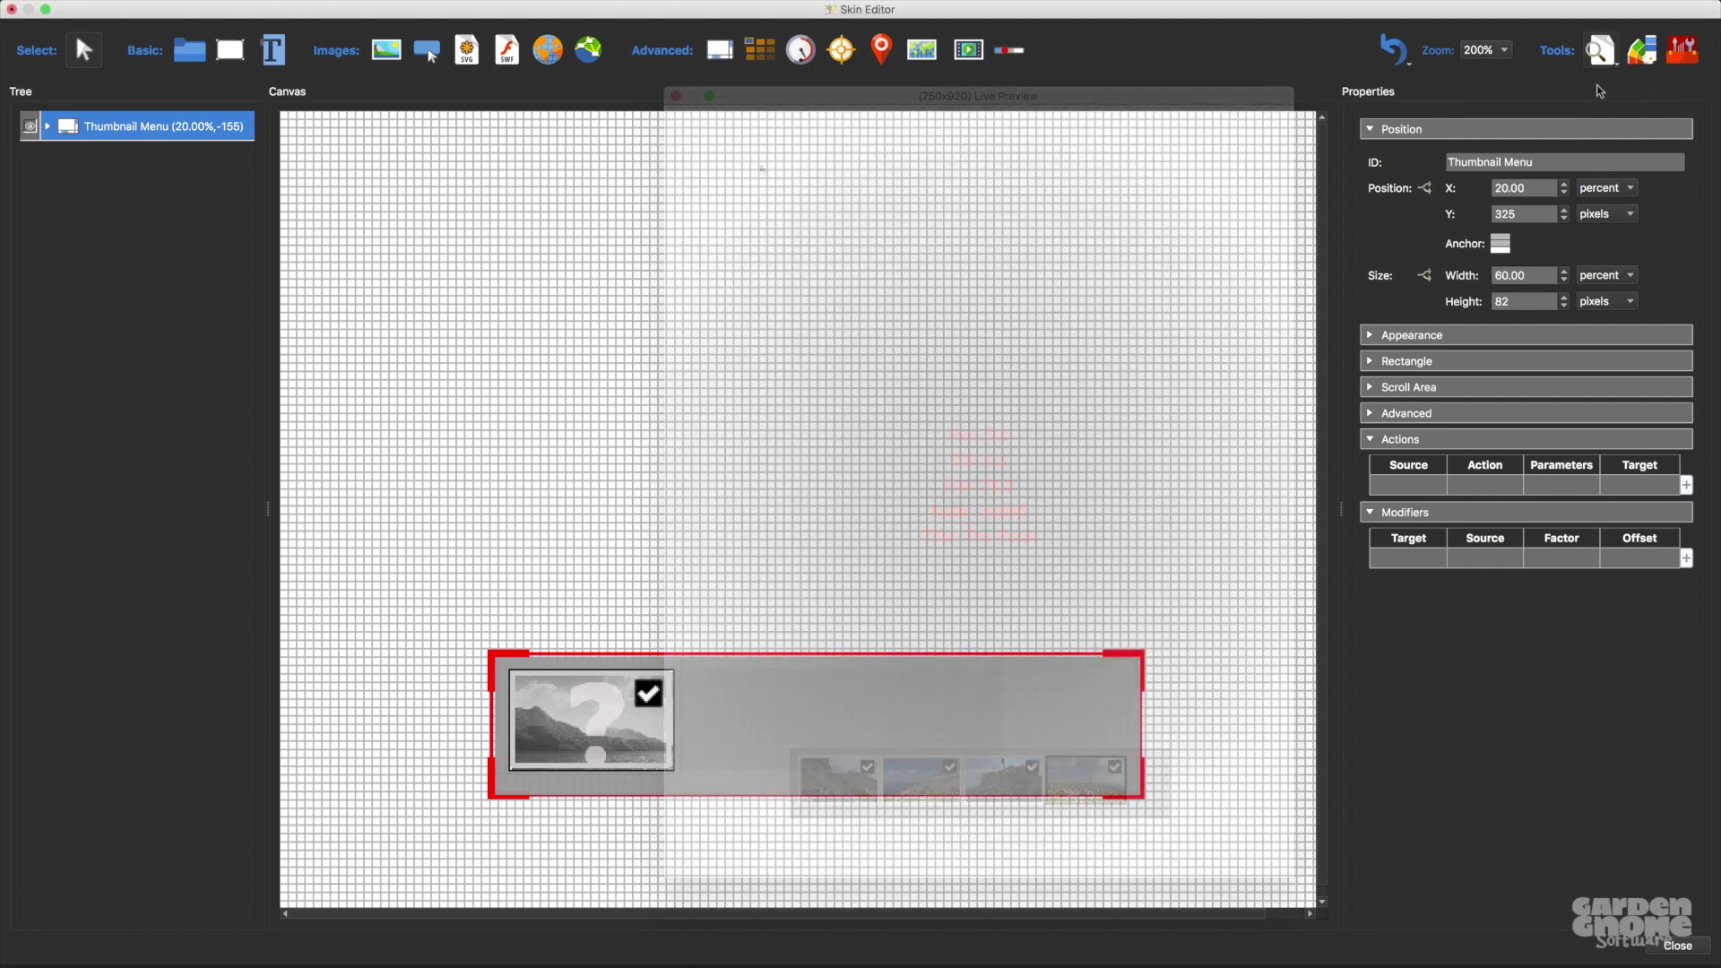
# Step: Review black and transparent colour usage in Change Colors, cancel, then preview the Info Popup Silhouette component
pyautogui.click(1648, 58)
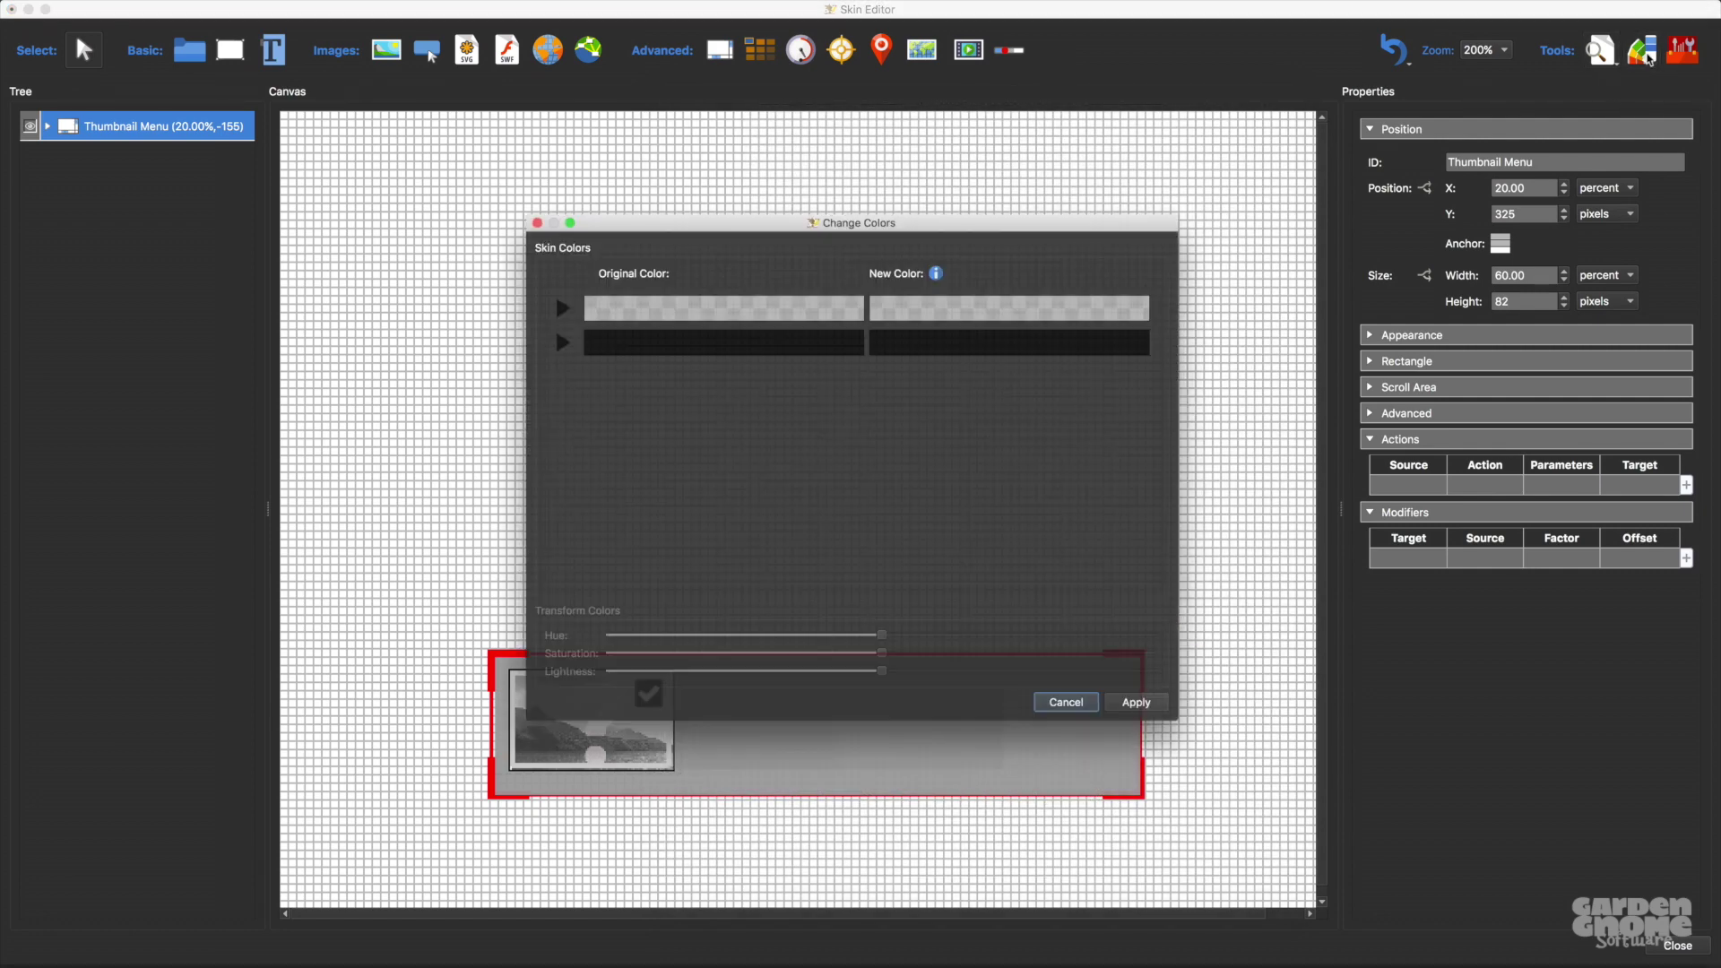
pyautogui.click(554, 339)
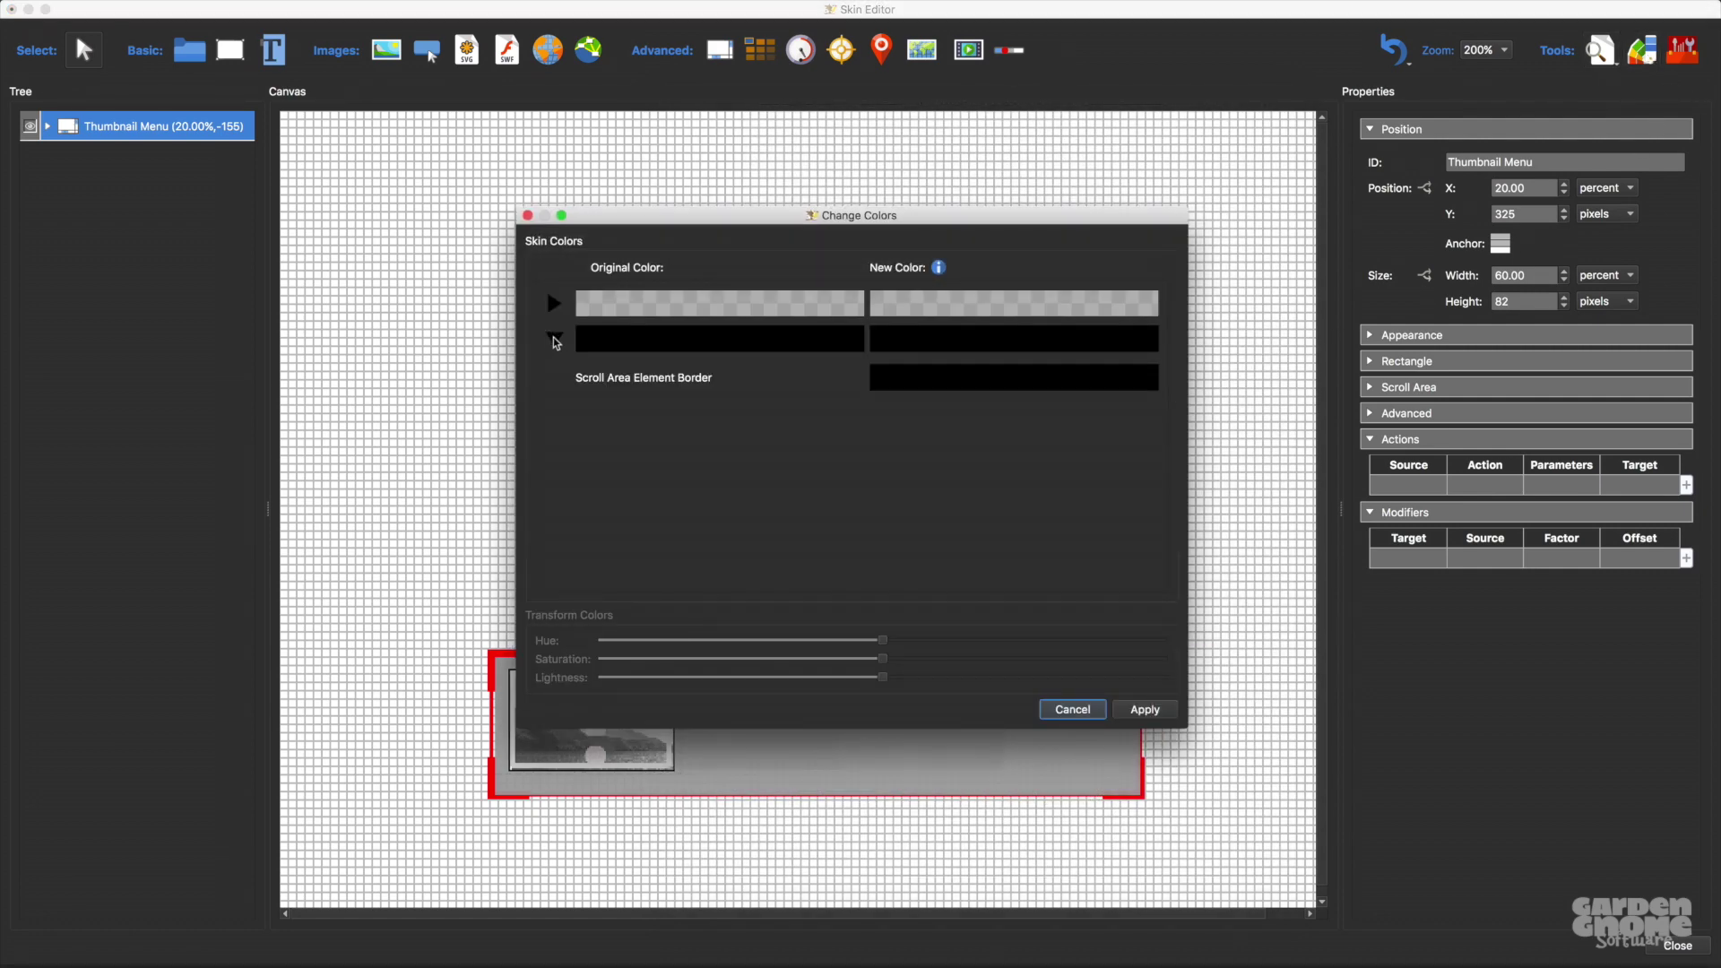
pyautogui.click(554, 340)
pyautogui.click(553, 305)
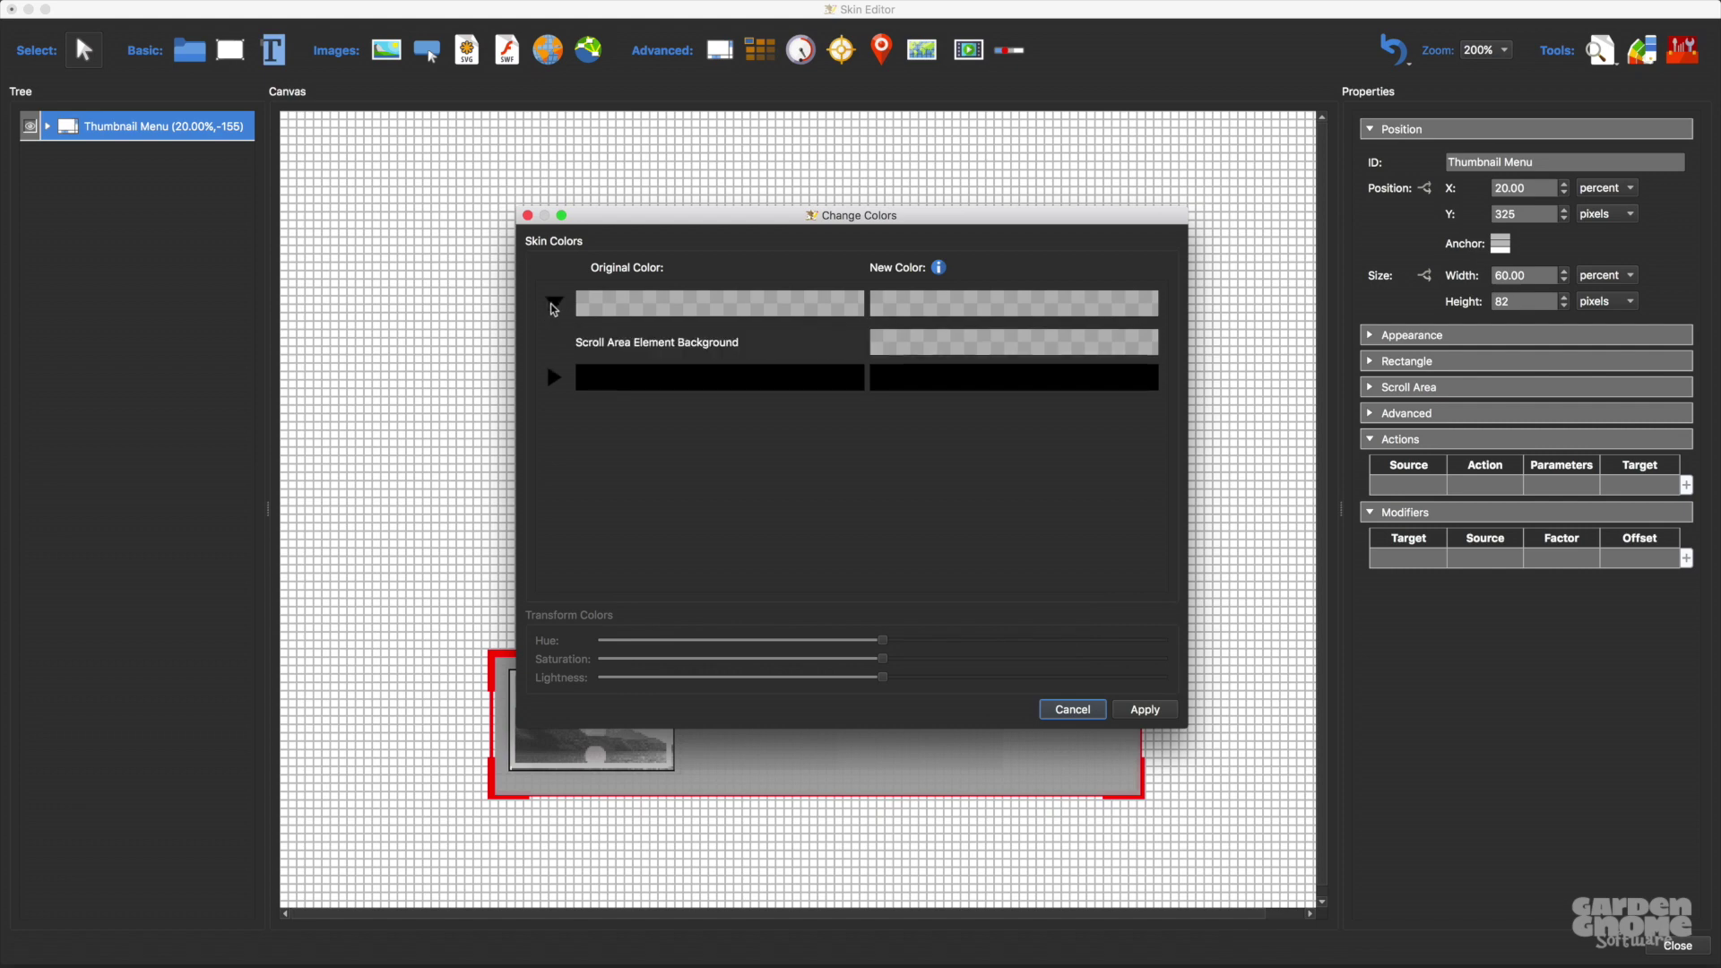
pyautogui.click(553, 304)
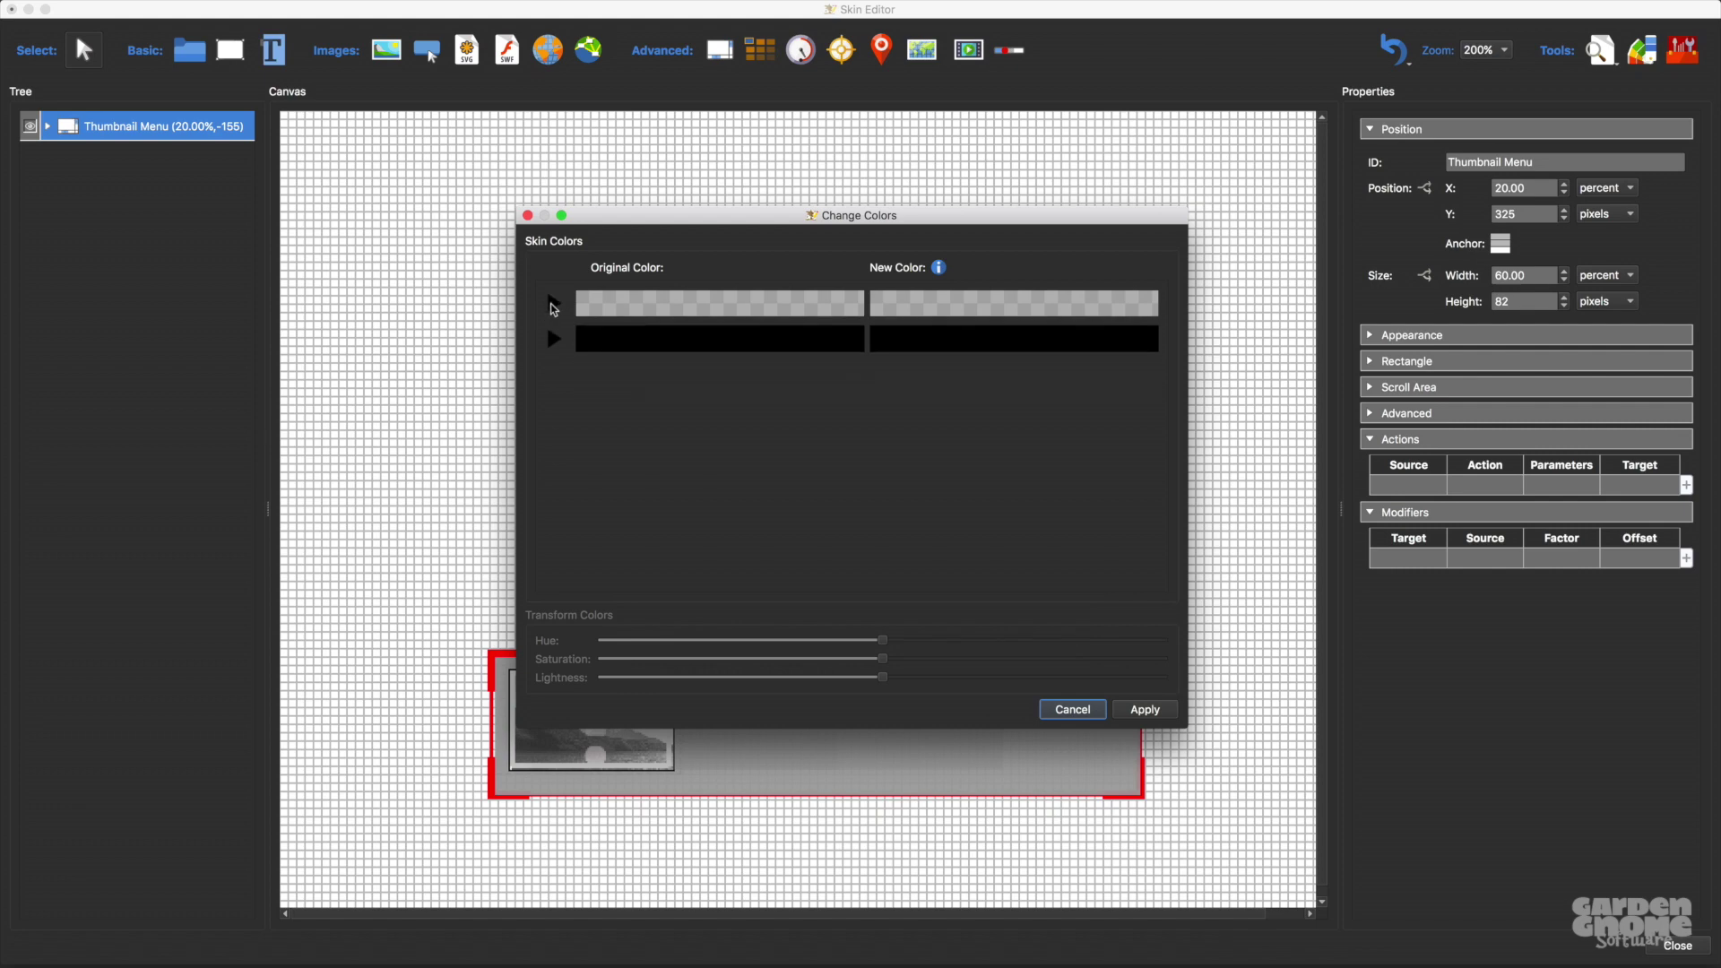
pyautogui.click(1092, 711)
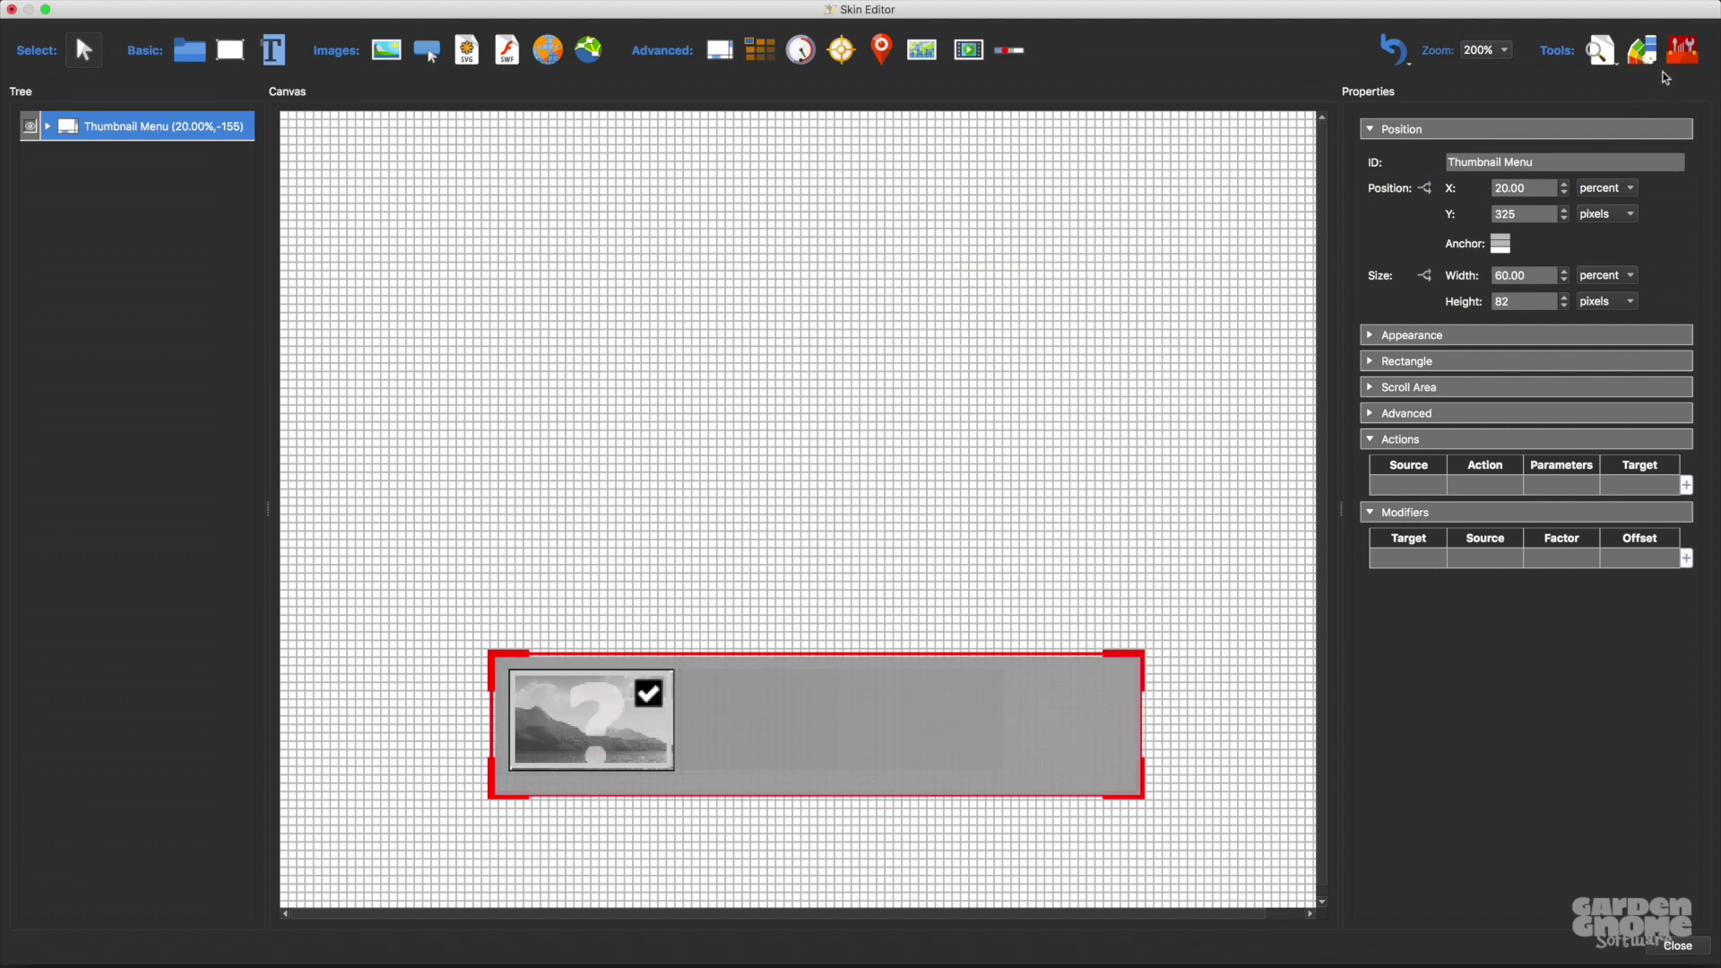
pyautogui.click(1685, 54)
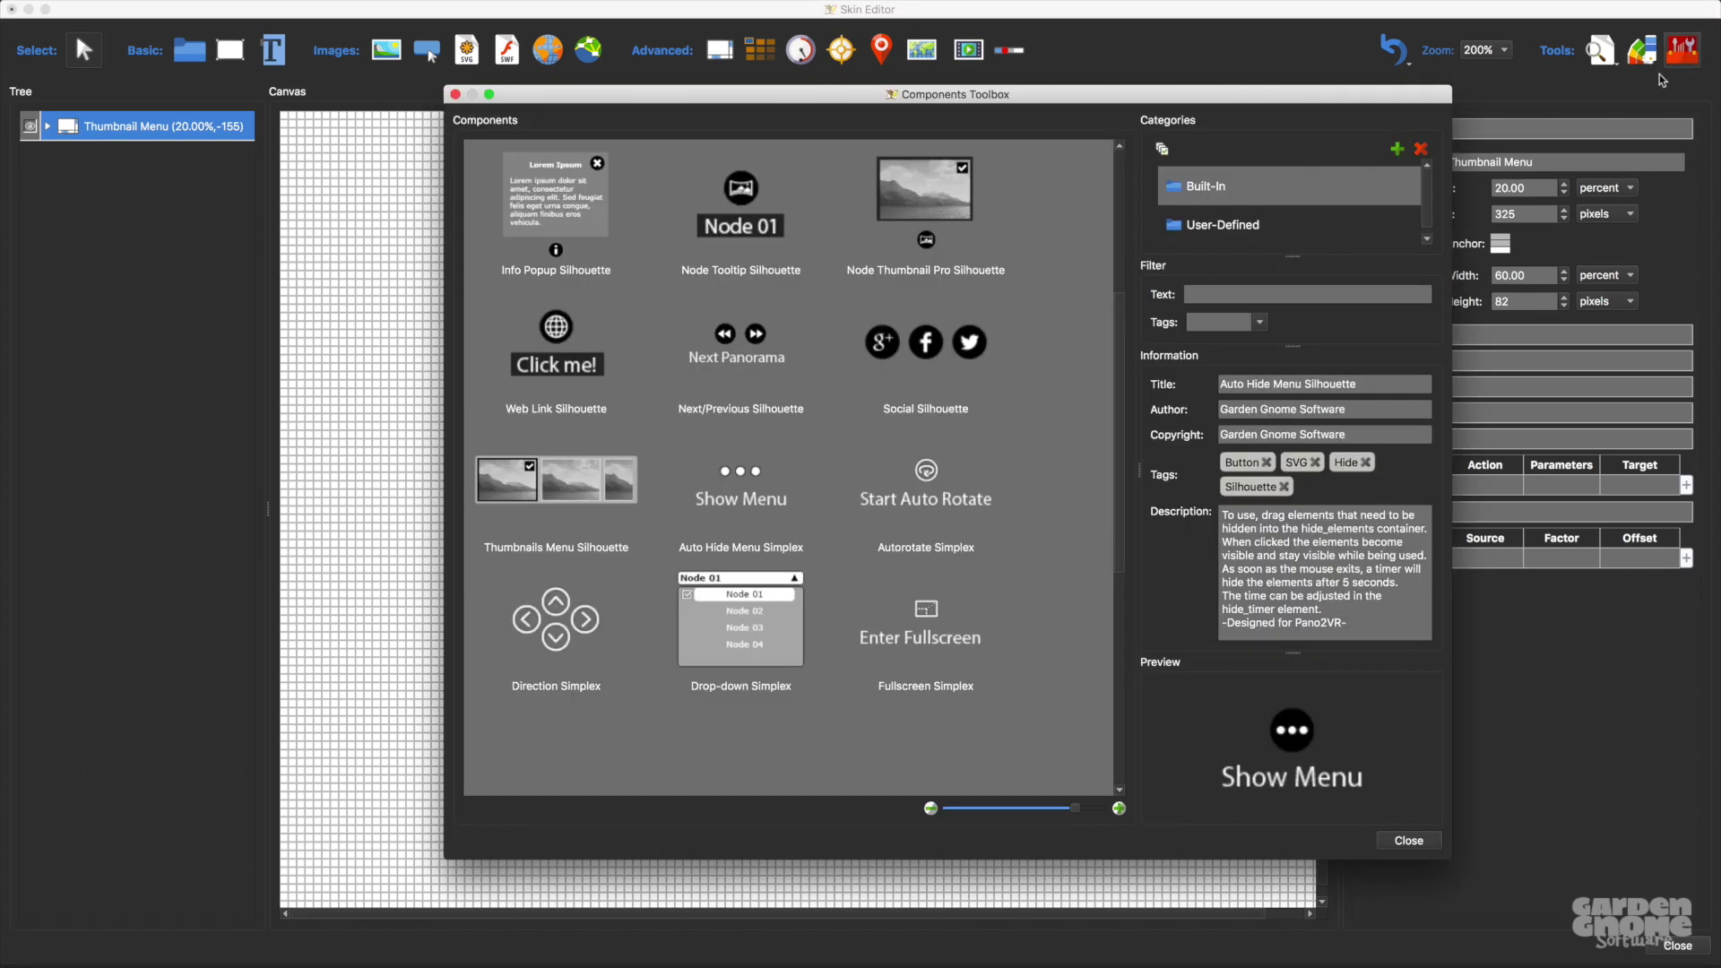
pyautogui.click(587, 217)
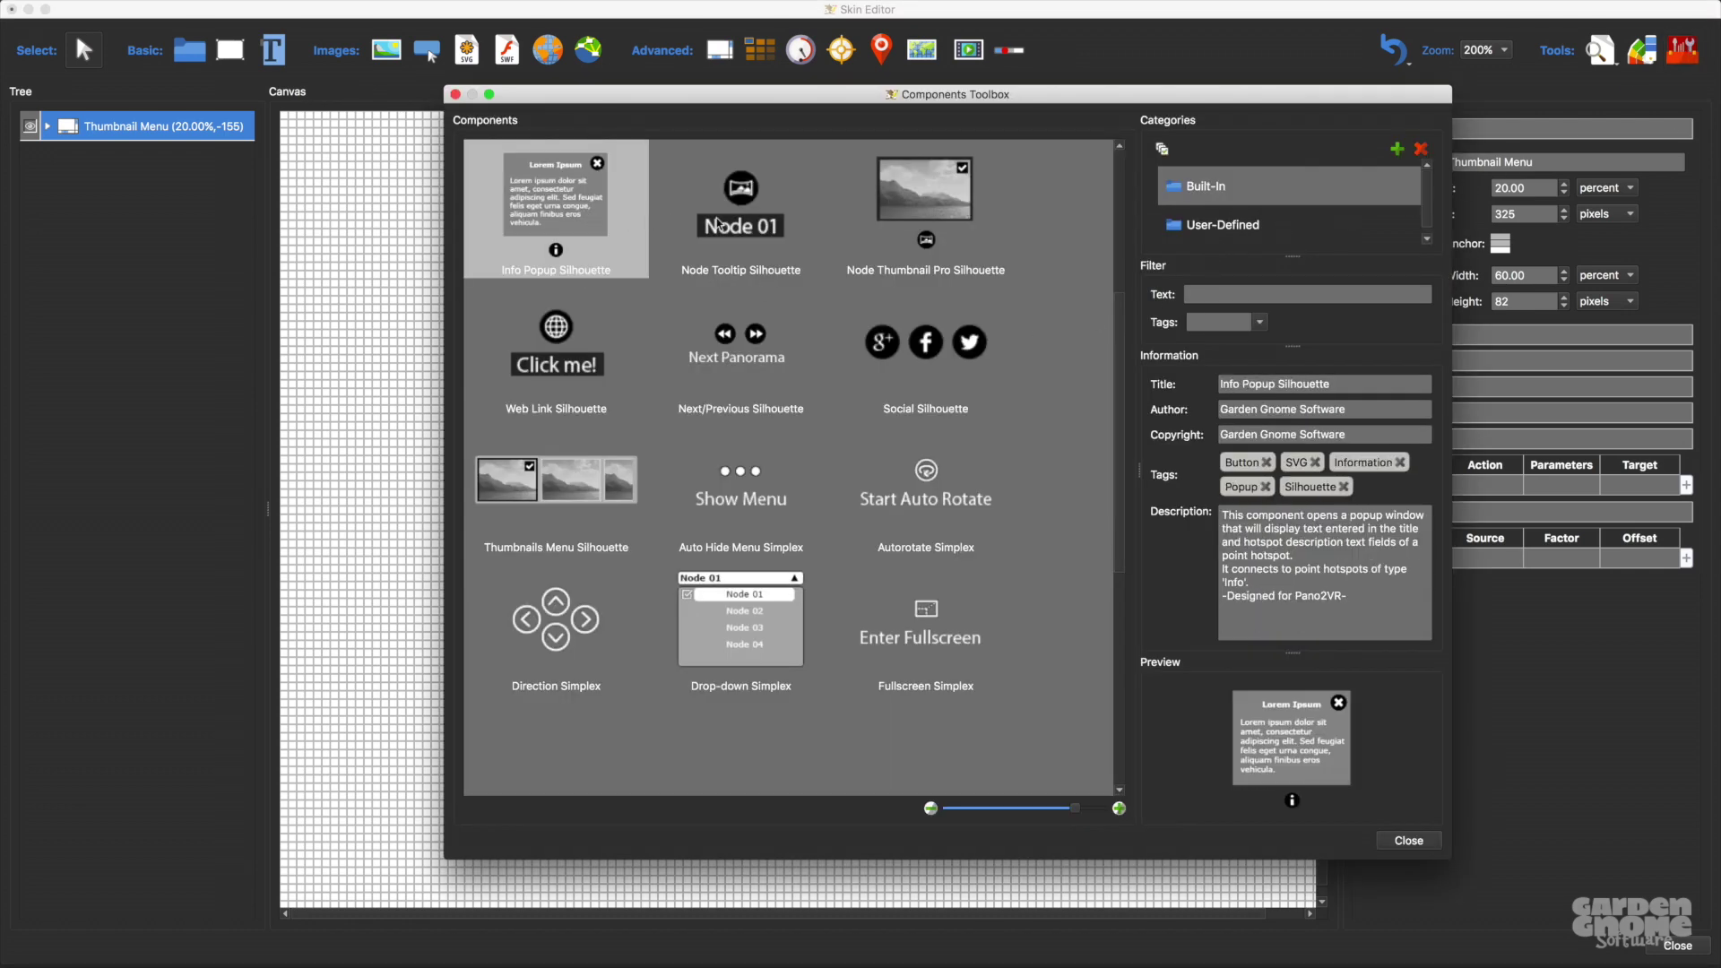